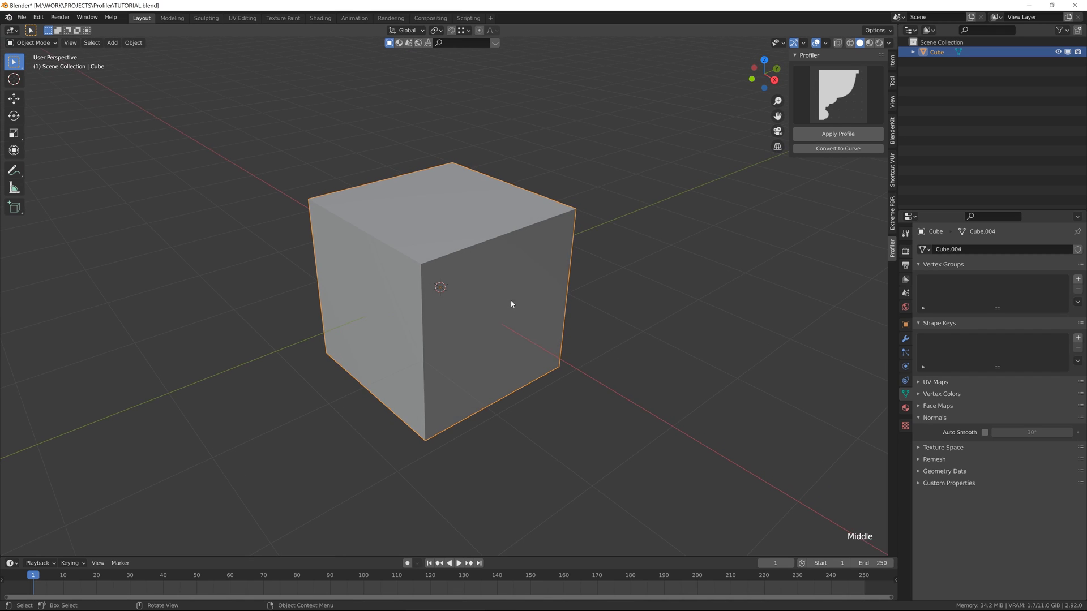
Apply the preset crown profile to the top face of the cube.
{"action": "middle_click_drag", "start_coordinate": [511, 304], "coordinate": [525, 329], "text": "shift"}
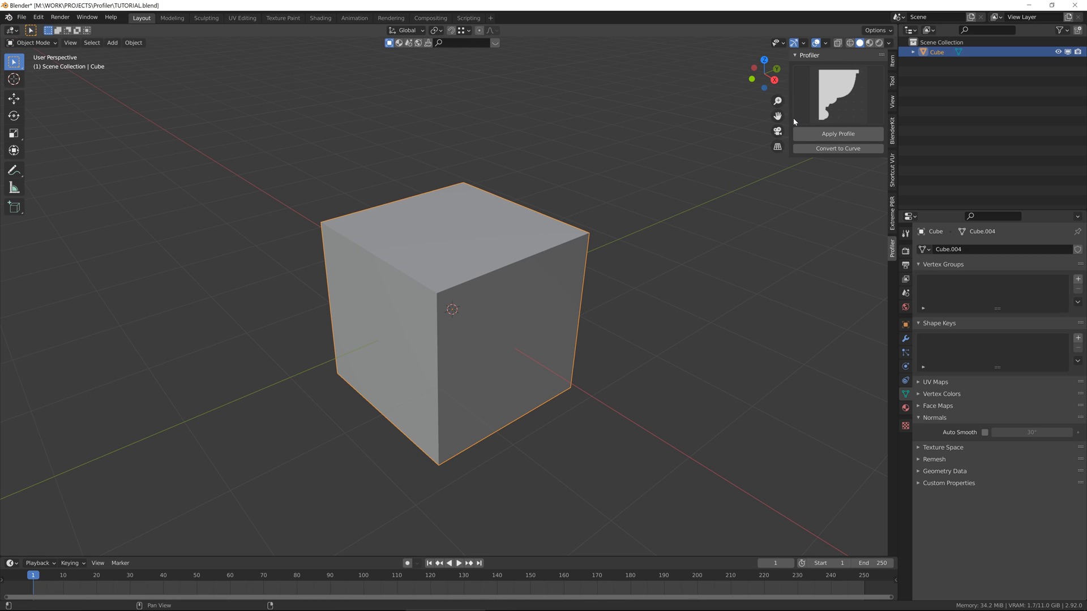
{"action": "middle_click_drag", "start_coordinate": [496, 242], "coordinate": [576, 230]}
{"action": "key", "text": "Tab"}
{"action": "left_click", "coordinate": [576, 229]}
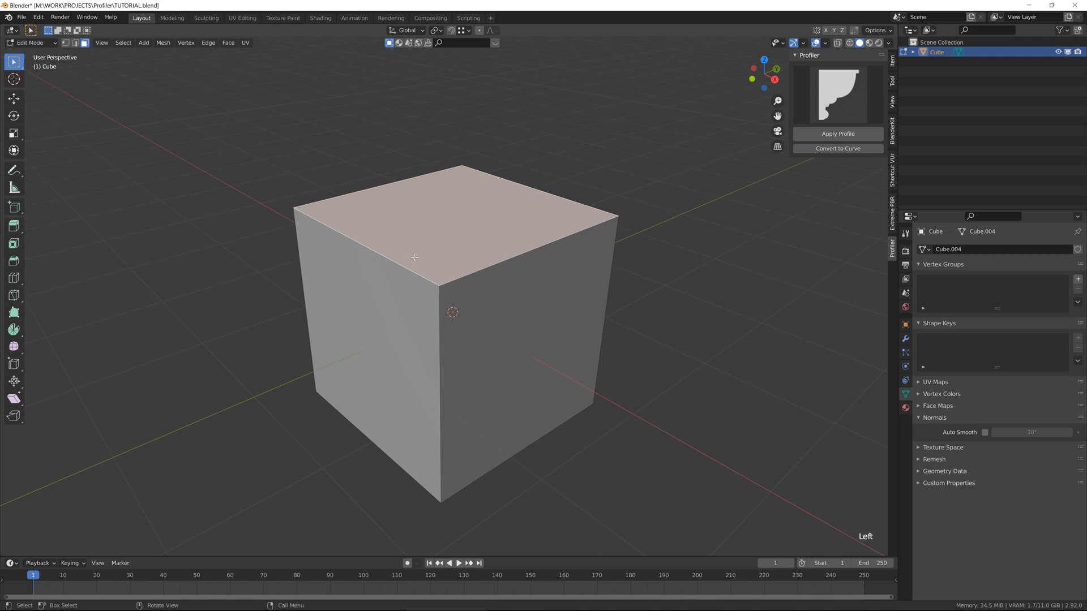
{"action": "scroll", "coordinate": [594, 272], "scroll_direction": "up", "scroll_amount": 2}
{"action": "middle_click_drag", "start_coordinate": [594, 272], "coordinate": [733, 245]}
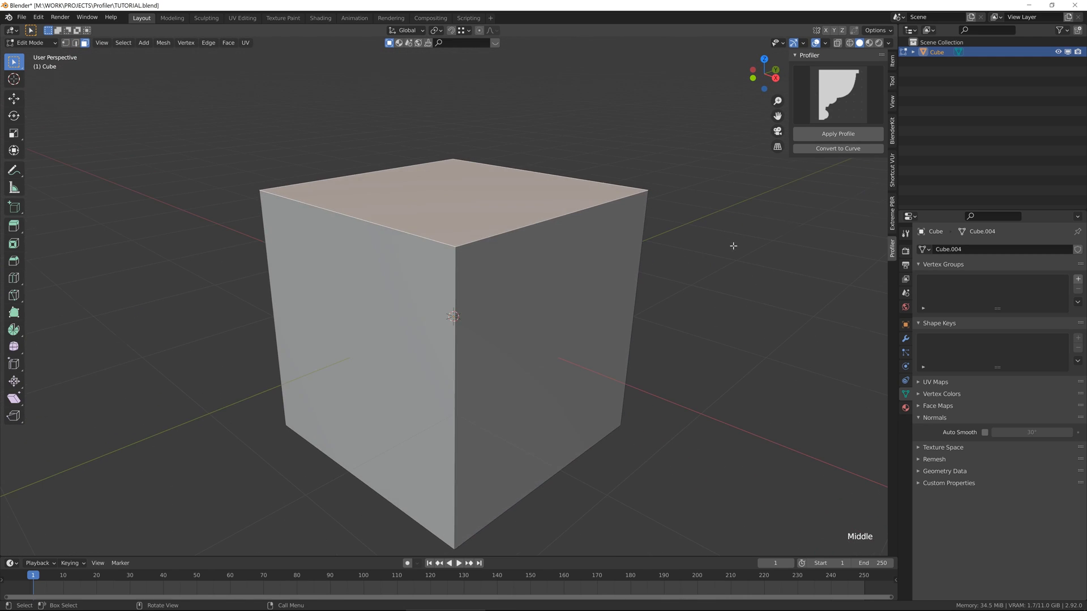
{"action": "left_click", "coordinate": [834, 149]}
{"action": "left_click", "coordinate": [827, 134]}
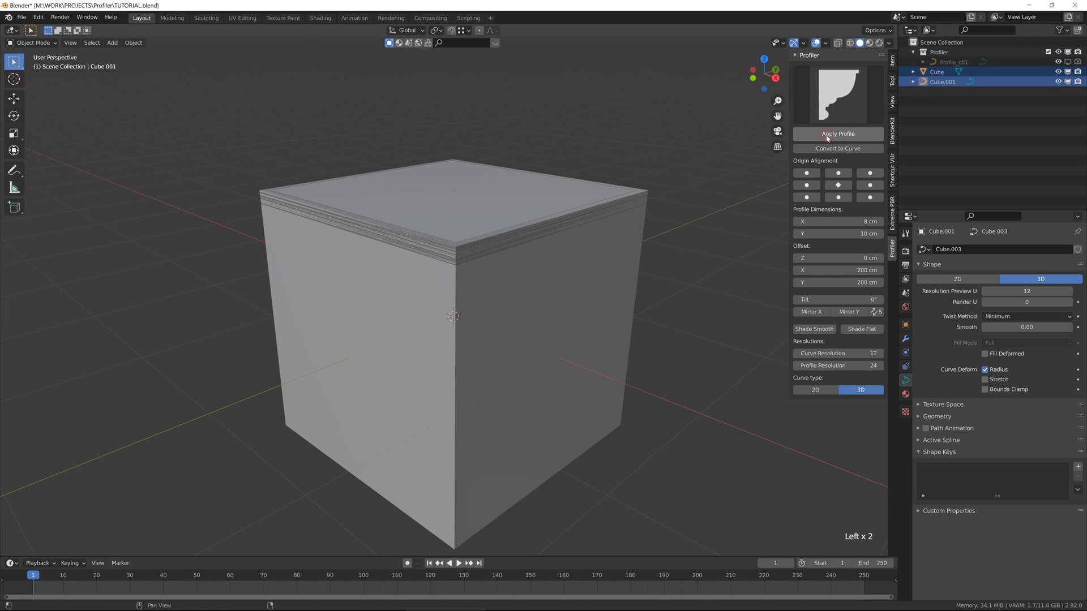
Delete the cube and select the remaining crown moulding.
{"action": "left_click", "coordinate": [553, 271]}
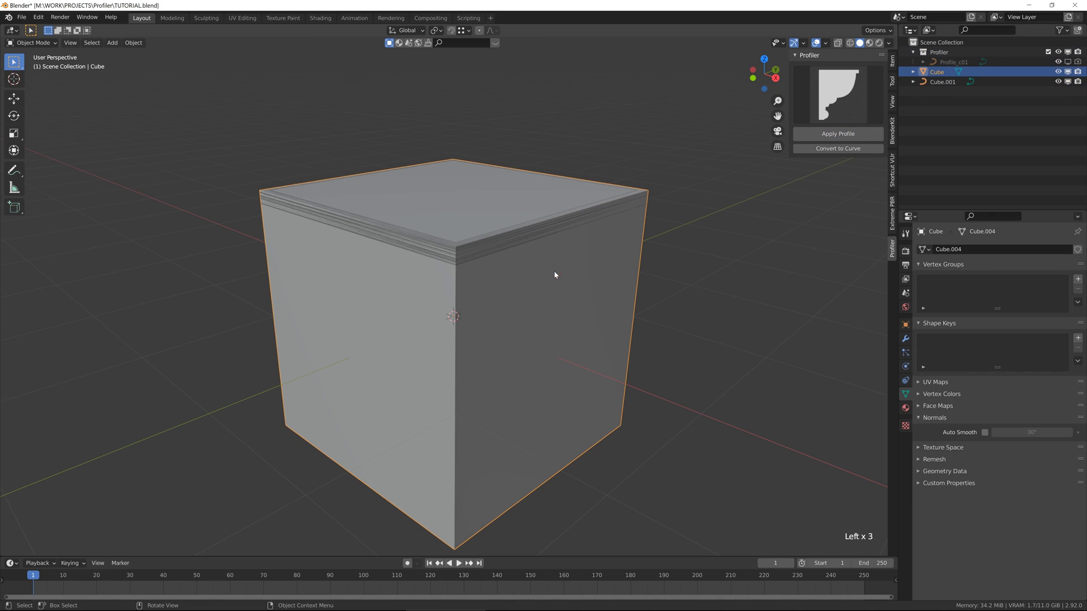
{"action": "key", "text": "x"}
{"action": "left_click", "coordinate": [507, 272]}
{"action": "left_click", "coordinate": [435, 251]}
{"action": "middle_click_drag", "start_coordinate": [542, 318], "coordinate": [573, 305]}
{"action": "scroll", "coordinate": [572, 308], "scroll_direction": "up", "scroll_amount": 1}
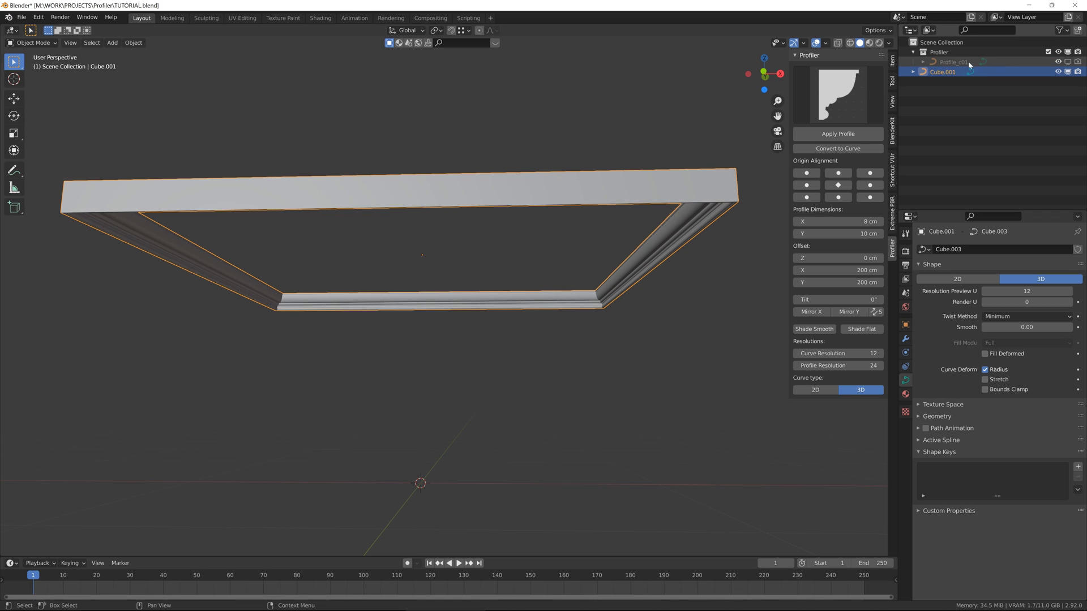
Replace the moulding's profile with the cove-shaped Profile_c12 and collapse the Profiler collection.
{"action": "left_click", "coordinate": [837, 93]}
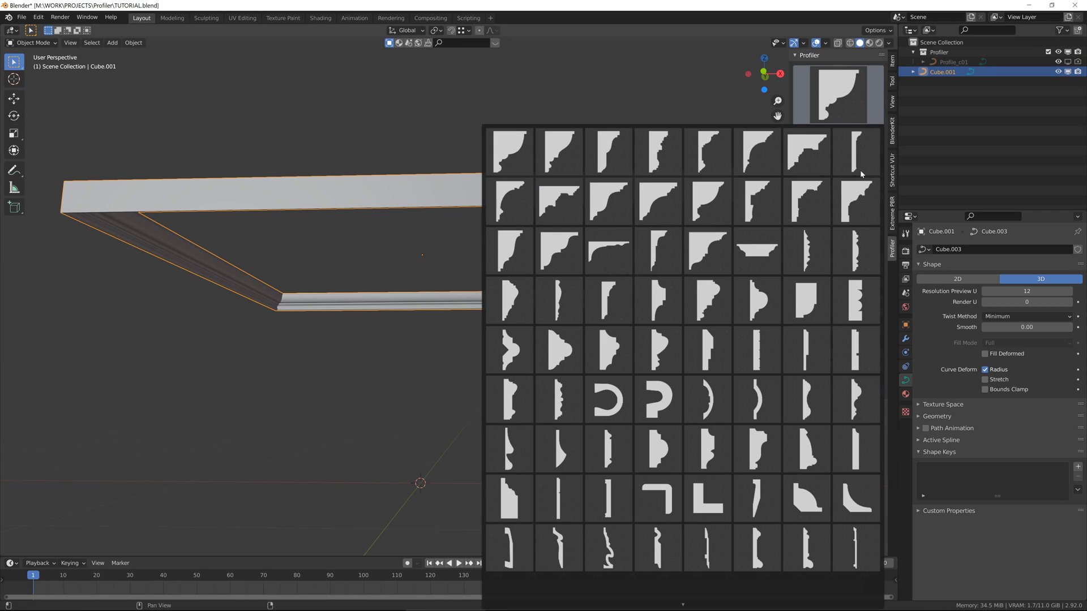
{"action": "left_click", "coordinate": [846, 93]}
{"action": "left_click", "coordinate": [851, 98]}
{"action": "left_click", "coordinate": [658, 201]}
{"action": "left_click", "coordinate": [827, 134]}
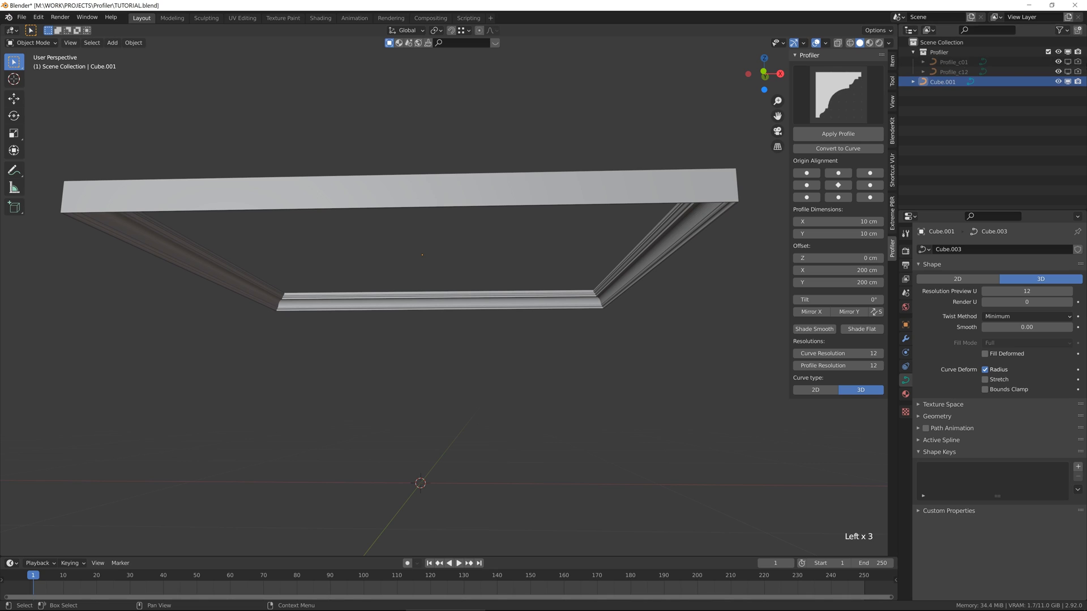
{"action": "left_click", "coordinate": [913, 52]}
{"action": "left_click", "coordinate": [655, 189]}
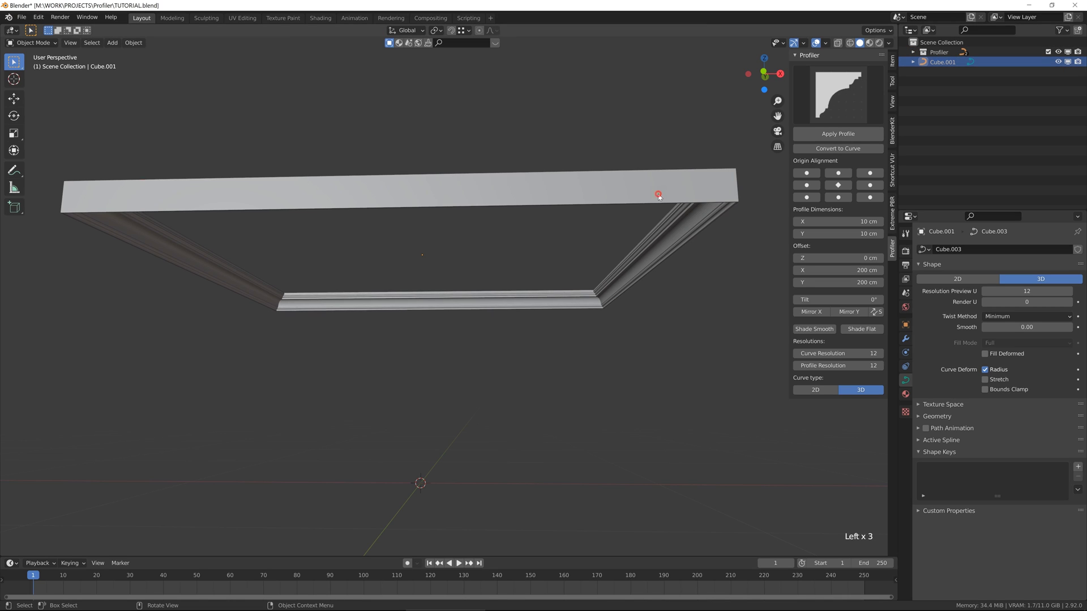
Try enlarging the cove profile's dimensions on the moulding.
{"action": "middle_click_drag", "start_coordinate": [654, 190], "coordinate": [646, 217]}
{"action": "scroll", "coordinate": [646, 216], "scroll_direction": "up", "scroll_amount": 2}
{"action": "scroll", "coordinate": [647, 217], "scroll_direction": "down", "scroll_amount": 2}
{"action": "scroll", "coordinate": [641, 237], "scroll_direction": "up", "scroll_amount": 1}
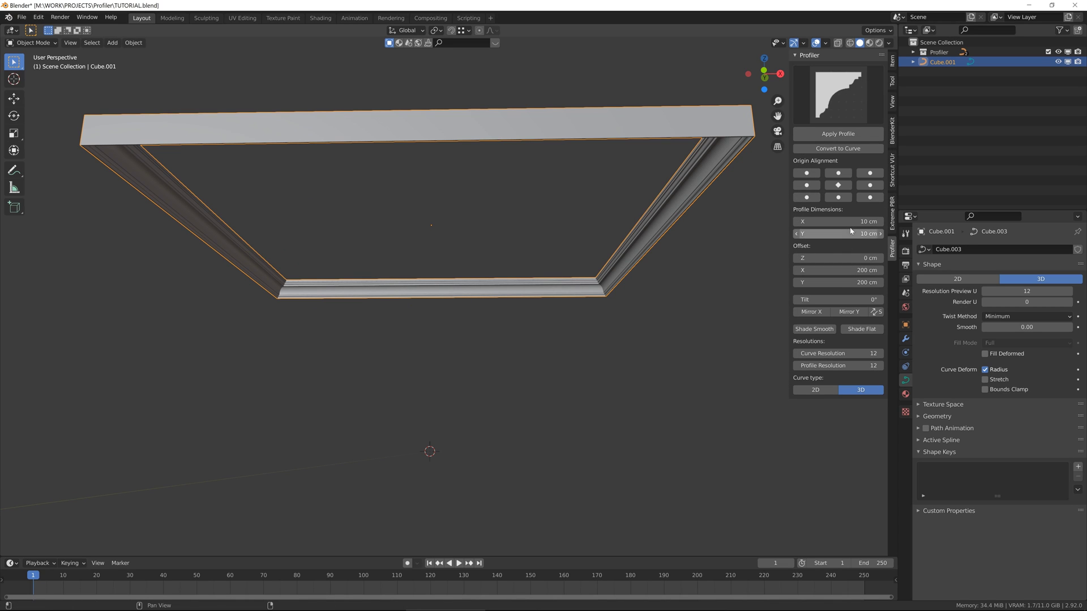
{"action": "mouse_move", "coordinate": [849, 222]}
{"action": "left_mouse_down"}
{"action": "mouse_move", "coordinate": [895, 233]}
{"action": "mouse_move", "coordinate": [830, 233]}
{"action": "mouse_move", "coordinate": [847, 222]}
{"action": "left_mouse_up"}
{"action": "middle_click_drag", "start_coordinate": [667, 292], "coordinate": [696, 266]}
Replace the moulding's cove profile with the double-stepped curved profile from the third row of the library.
{"action": "left_click", "coordinate": [830, 76]}
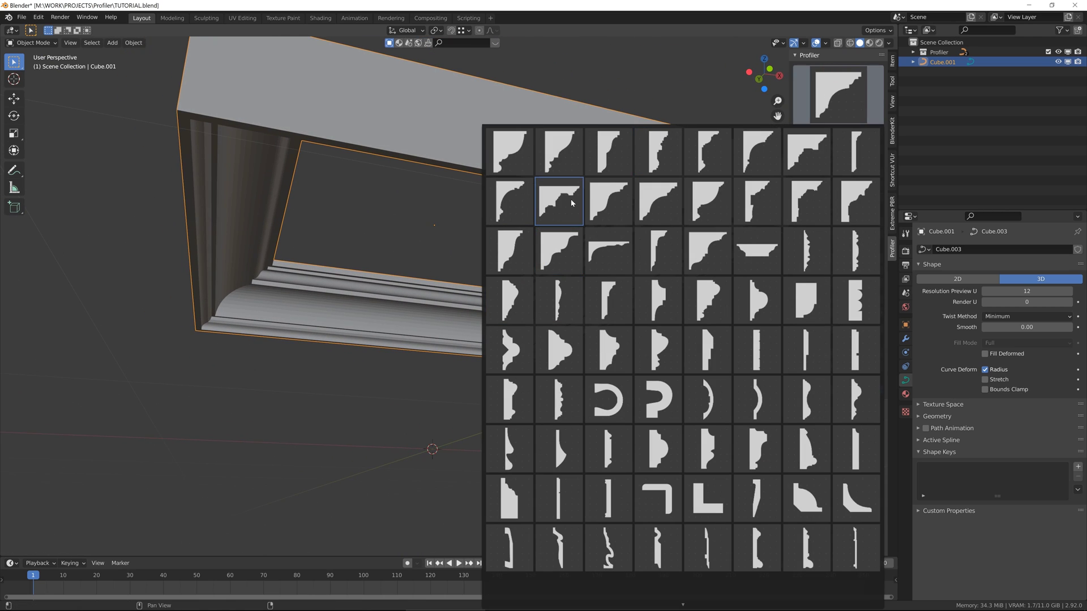
{"action": "left_click", "coordinate": [560, 250]}
{"action": "left_click", "coordinate": [825, 135]}
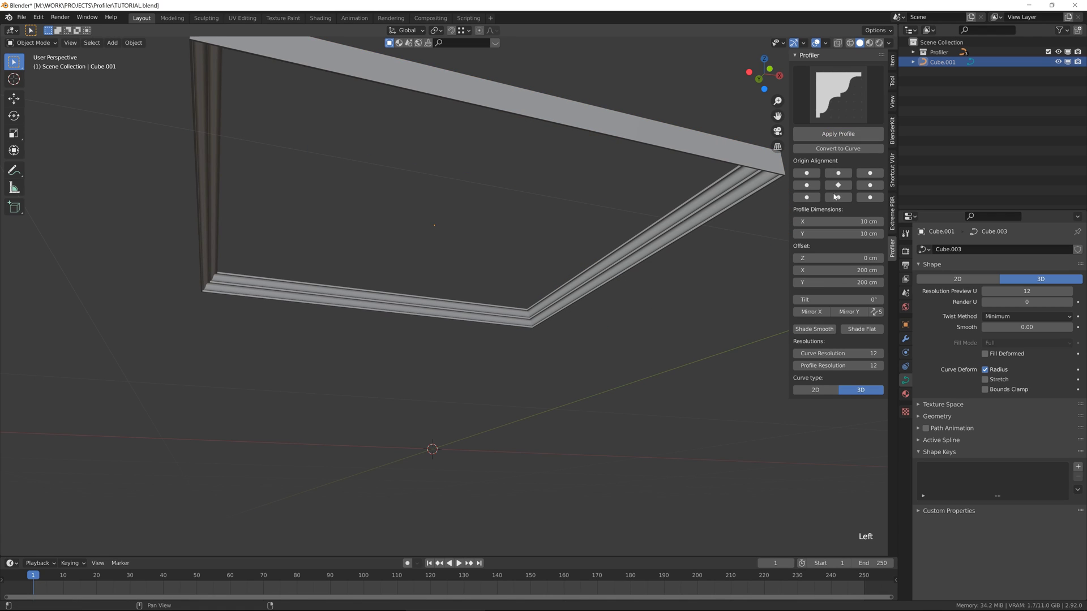
Enlarge the profile's dimensions to 76 cm in X and 48 cm in Y.
{"action": "left_click_drag", "start_coordinate": [838, 221], "coordinate": [861, 233]}
{"action": "middle_click_drag", "start_coordinate": [685, 274], "coordinate": [756, 258]}
{"action": "left_click_drag", "start_coordinate": [838, 221], "coordinate": [858, 221]}
{"action": "middle_click_drag", "start_coordinate": [566, 255], "coordinate": [551, 295]}
{"action": "scroll", "coordinate": [551, 296], "scroll_direction": "up", "scroll_amount": 2}
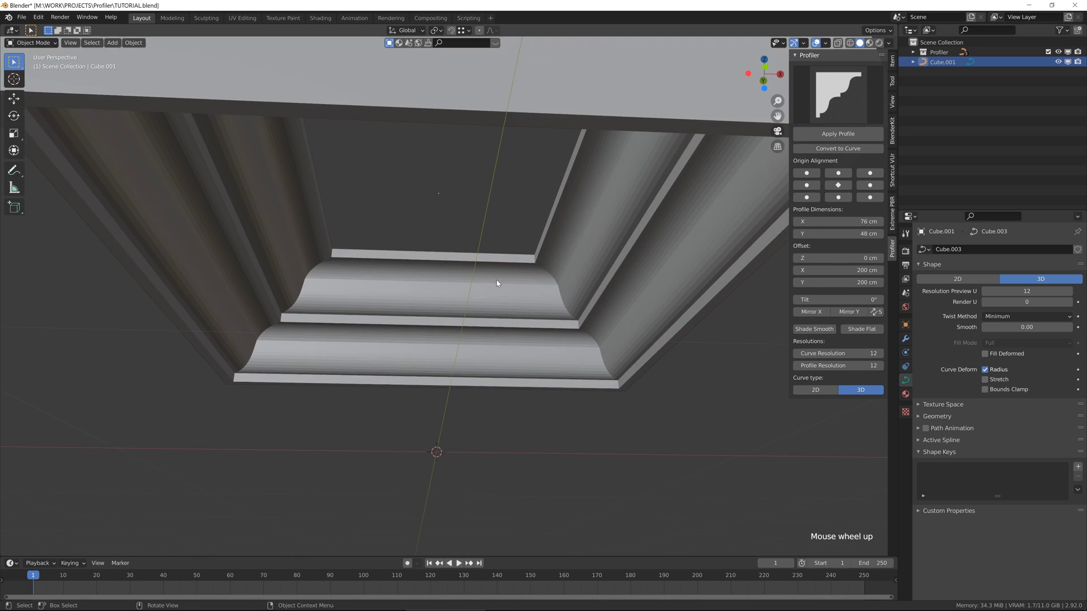
{"action": "scroll", "coordinate": [586, 307], "scroll_direction": "down", "scroll_amount": 2}
Expand the moulding's offset to 454 cm in X and 505 cm in Y.
{"action": "left_click_drag", "start_coordinate": [834, 268], "coordinate": [855, 268]}
{"action": "middle_click_drag", "start_coordinate": [566, 283], "coordinate": [544, 272]}
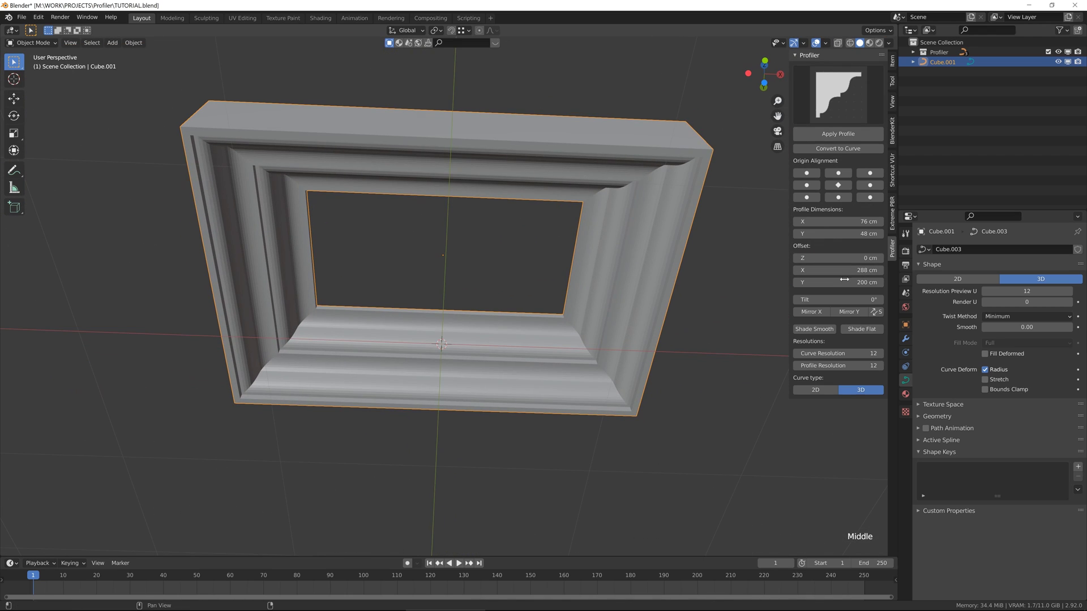
{"action": "mouse_move", "coordinate": [838, 282]}
{"action": "left_mouse_down"}
{"action": "mouse_move", "coordinate": [855, 282]}
{"action": "mouse_move", "coordinate": [833, 270]}
{"action": "mouse_move", "coordinate": [871, 270]}
{"action": "mouse_move", "coordinate": [857, 283]}
{"action": "mouse_move", "coordinate": [868, 282]}
{"action": "mouse_move", "coordinate": [813, 270]}
{"action": "mouse_move", "coordinate": [875, 281]}
{"action": "mouse_move", "coordinate": [857, 281]}
{"action": "left_mouse_up"}
{"action": "scroll", "coordinate": [639, 171], "scroll_direction": "down", "scroll_amount": 2}
{"action": "scroll", "coordinate": [463, 253], "scroll_direction": "down", "scroll_amount": 3}
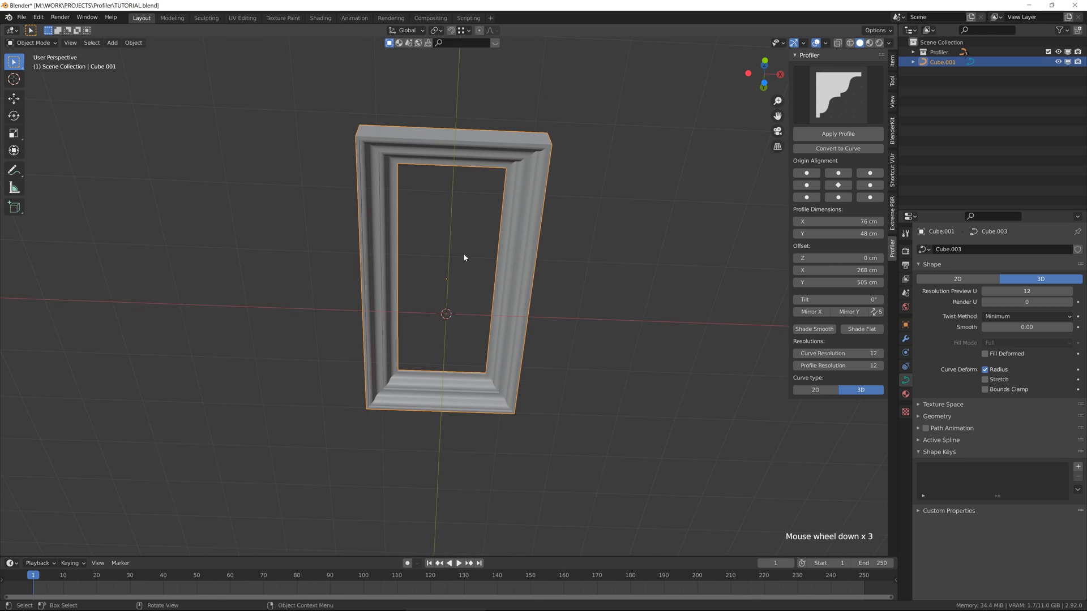
{"action": "scroll", "coordinate": [566, 251], "scroll_direction": "up", "scroll_amount": 2}
{"action": "middle_click_drag", "start_coordinate": [463, 253], "coordinate": [591, 276]}
{"action": "left_click_drag", "start_coordinate": [835, 270], "coordinate": [853, 270]}
{"action": "middle_click_drag", "start_coordinate": [651, 263], "coordinate": [570, 263]}
{"action": "scroll", "coordinate": [571, 263], "scroll_direction": "down", "scroll_amount": 2}
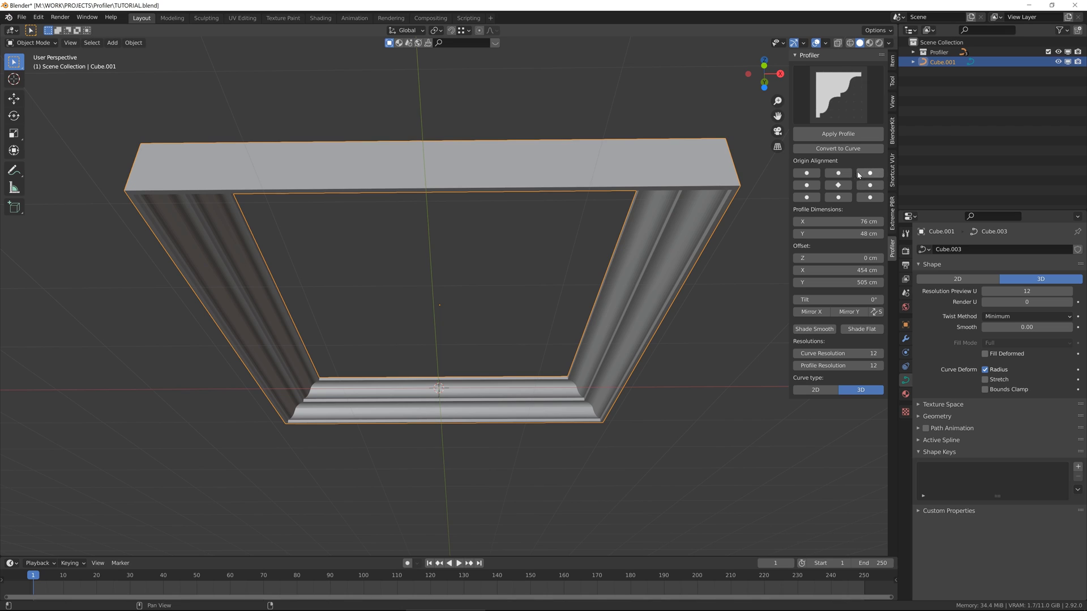
Try the profile's upper, left and lower origin alignments, ending at the lower-right corner.
{"action": "left_click", "coordinate": [838, 172]}
{"action": "left_click", "coordinate": [807, 173]}
{"action": "left_click", "coordinate": [806, 185]}
{"action": "left_click", "coordinate": [807, 197]}
{"action": "left_click", "coordinate": [807, 186]}
{"action": "left_click", "coordinate": [807, 185]}
{"action": "left_click", "coordinate": [807, 186]}
{"action": "left_click", "coordinate": [807, 197]}
{"action": "left_click", "coordinate": [839, 197]}
{"action": "left_click", "coordinate": [869, 196]}
Set the profile's origin alignment to the upper-left corner, checking it from the front and below.
{"action": "middle_click_drag", "start_coordinate": [578, 283], "coordinate": [572, 273]}
{"action": "key", "text": "KP_1"}
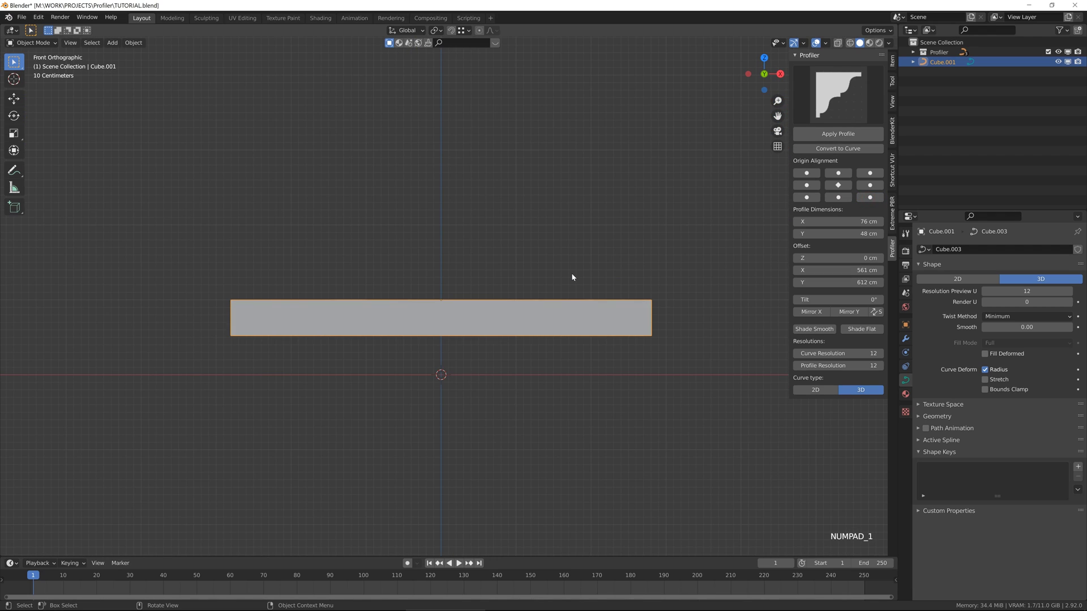
{"action": "scroll", "coordinate": [600, 305], "scroll_direction": "up", "scroll_amount": 3}
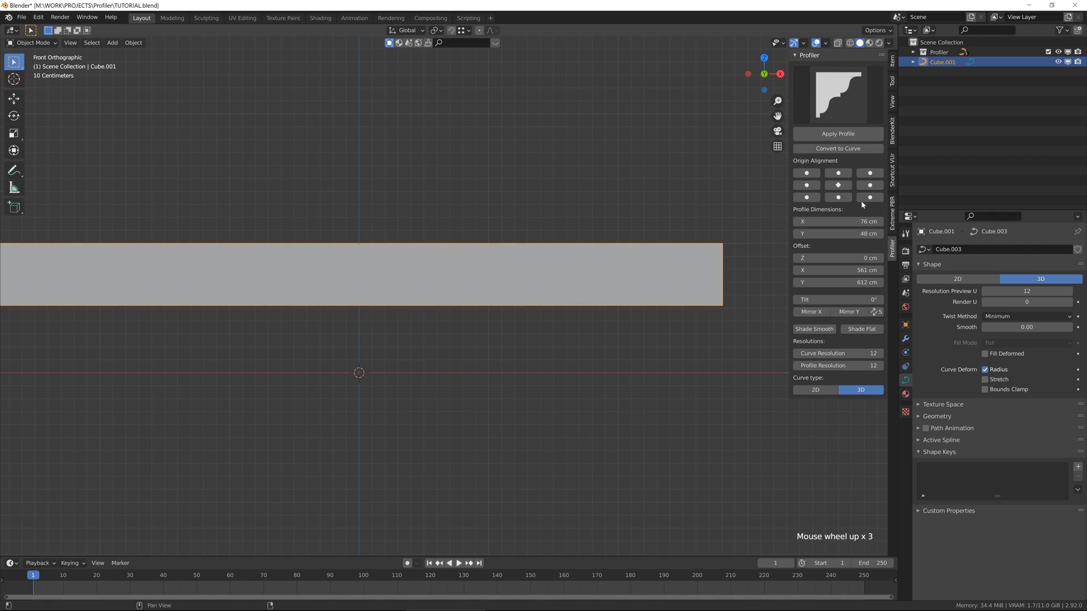
{"action": "left_click", "coordinate": [868, 175]}
{"action": "left_click", "coordinate": [840, 175]}
{"action": "left_click", "coordinate": [819, 175]}
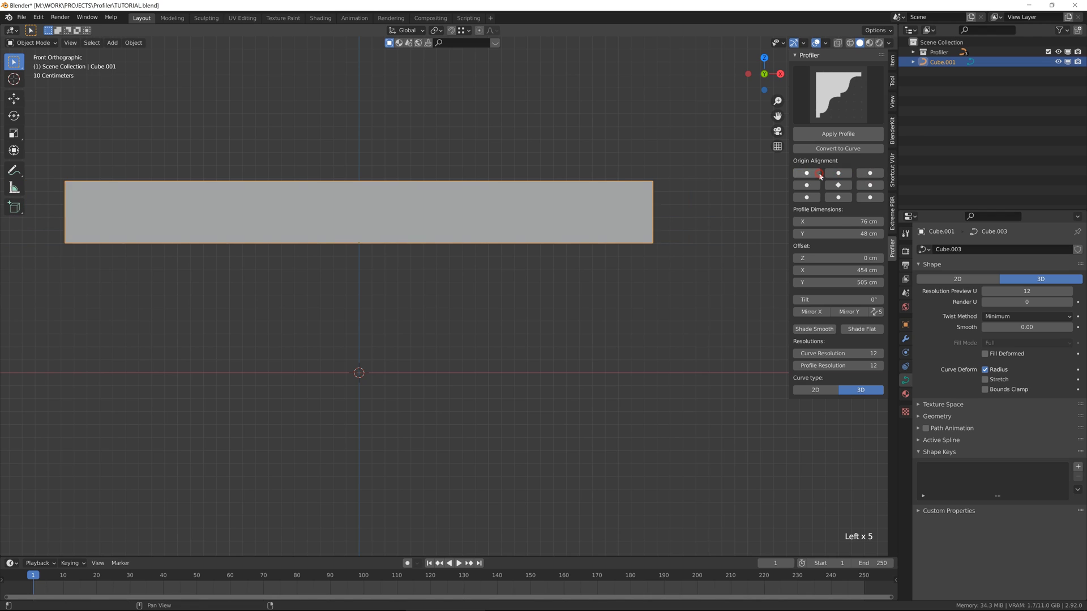
{"action": "middle_click_drag", "start_coordinate": [706, 219], "coordinate": [623, 226]}
{"action": "scroll", "coordinate": [623, 226], "scroll_direction": "down", "scroll_amount": 1}
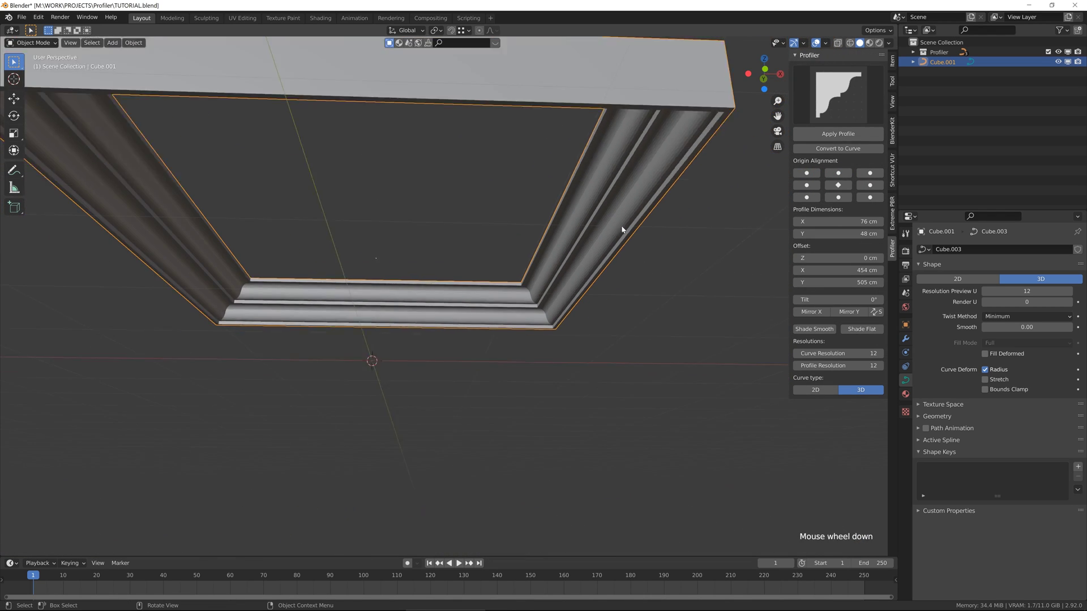
{"action": "scroll", "coordinate": [595, 300], "scroll_direction": "up", "scroll_amount": 1}
{"action": "middle_click_drag", "start_coordinate": [594, 300], "coordinate": [586, 296]}
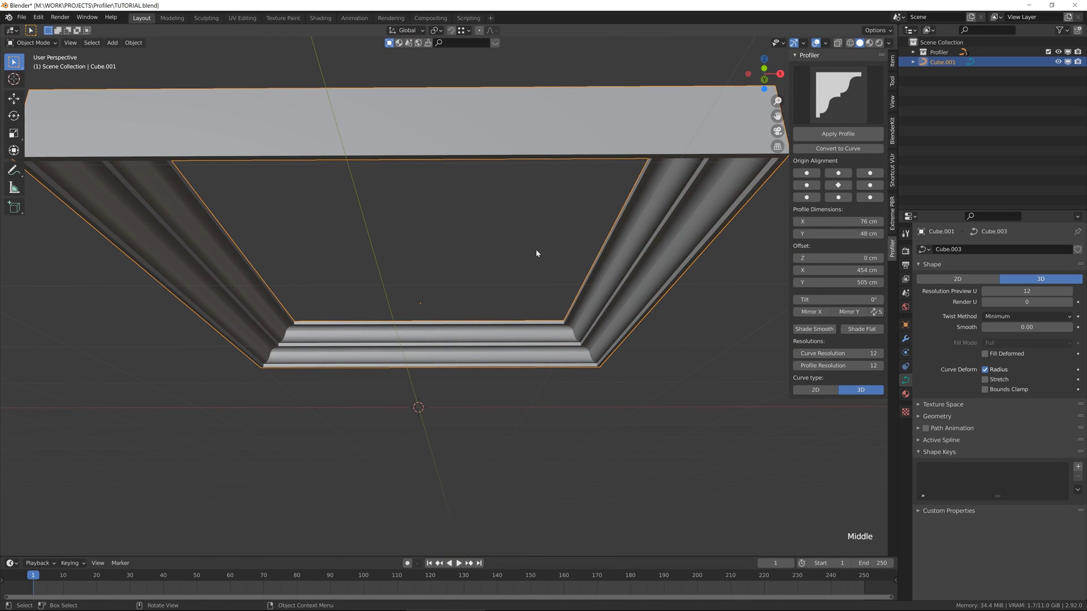
{"action": "scroll", "coordinate": [534, 265], "scroll_direction": "down", "scroll_amount": 1}
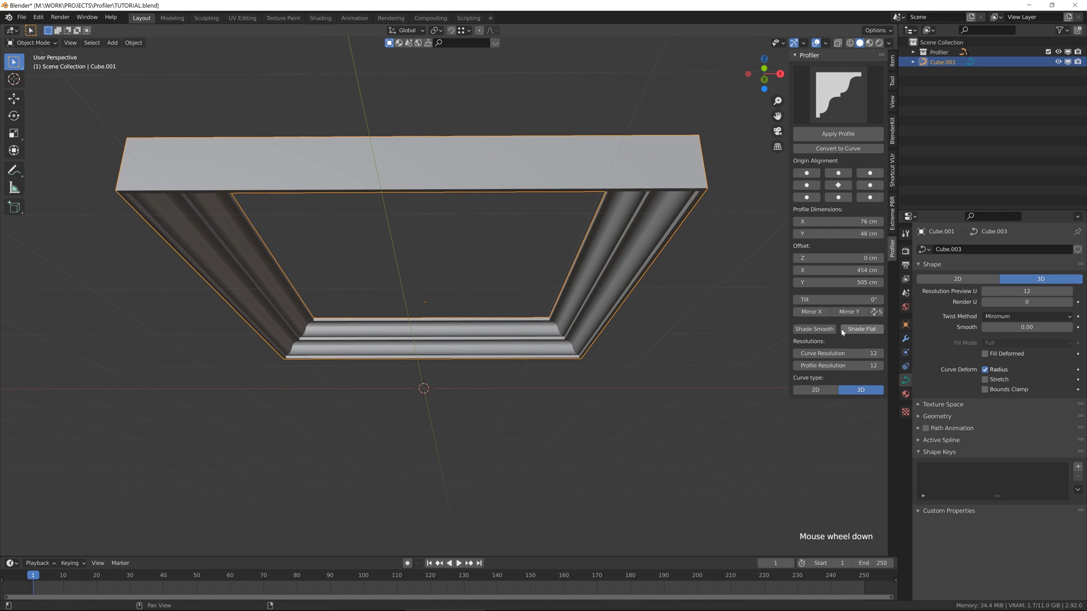
Mirror the moulding's profile along both X and Y.
{"action": "left_click", "coordinate": [811, 312]}
{"action": "middle_click_drag", "start_coordinate": [566, 270], "coordinate": [575, 300]}
{"action": "left_click", "coordinate": [842, 312]}
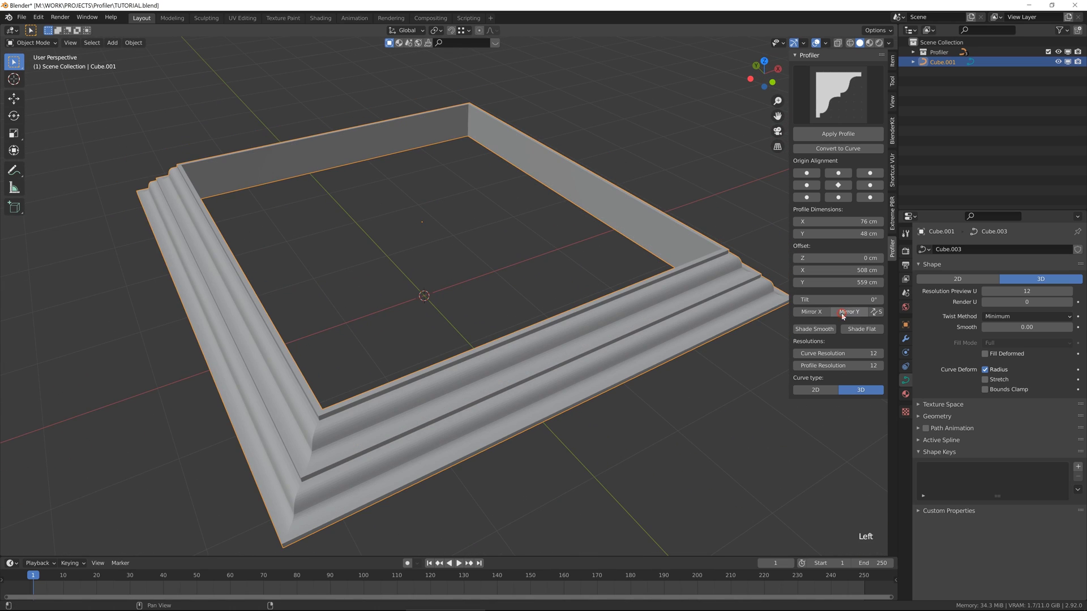
{"action": "middle_click_drag", "start_coordinate": [648, 330], "coordinate": [637, 313]}
Shrink the moulding's offset to 249 cm in X and 196 cm in Y.
{"action": "left_click_drag", "start_coordinate": [844, 285], "coordinate": [783, 271]}
{"action": "middle_click_drag", "start_coordinate": [540, 293], "coordinate": [600, 292]}
{"action": "left_click_drag", "start_coordinate": [853, 283], "coordinate": [812, 283]}
{"action": "scroll", "coordinate": [442, 257], "scroll_direction": "up", "scroll_amount": 2}
{"action": "middle_click_drag", "start_coordinate": [442, 257], "coordinate": [800, 389]}
{"action": "middle_click_drag", "start_coordinate": [595, 274], "coordinate": [596, 316]}
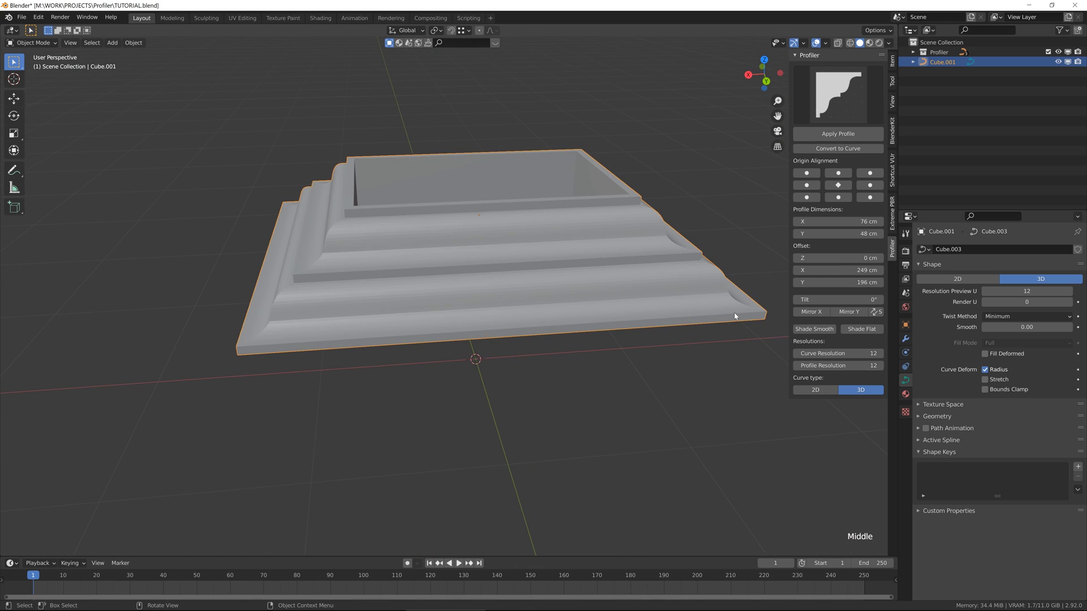
Set the profile's tilt to 90°.
{"action": "left_click_drag", "start_coordinate": [847, 300], "coordinate": [822, 299]}
{"action": "scroll", "coordinate": [634, 277], "scroll_direction": "down", "scroll_amount": 2}
{"action": "middle_click_drag", "start_coordinate": [634, 278], "coordinate": [543, 267]}
{"action": "scroll", "coordinate": [544, 267], "scroll_direction": "up", "scroll_amount": 1}
{"action": "left_click", "coordinate": [845, 298]}
{"action": "type", "text": "9"}
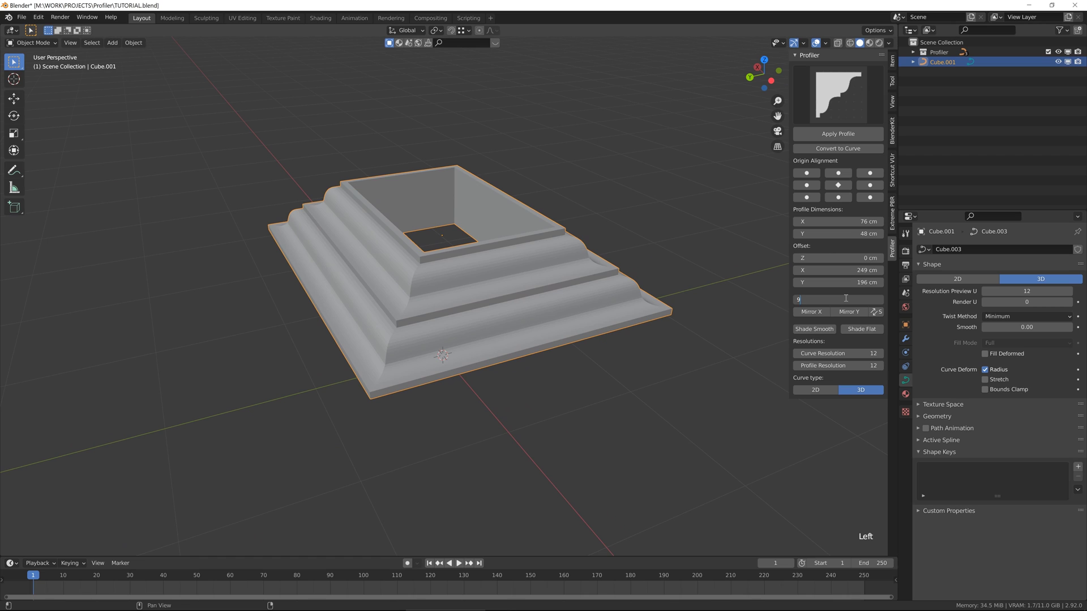
{"action": "type", "text": "0"}
{"action": "key", "text": "Return"}
{"action": "middle_click_drag", "start_coordinate": [583, 228], "coordinate": [781, 341]}
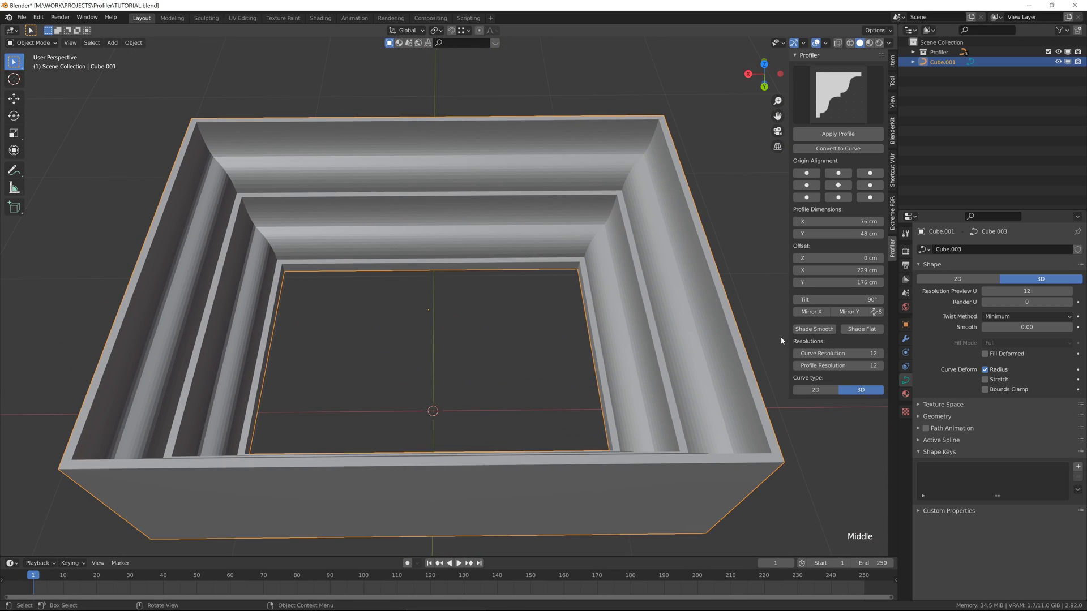
Mirror the tilted profile along X and inspect the moulding from several angles.
{"action": "left_click", "coordinate": [809, 313]}
{"action": "scroll", "coordinate": [552, 320], "scroll_direction": "down", "scroll_amount": 4}
{"action": "middle_click_drag", "start_coordinate": [552, 320], "coordinate": [453, 317]}
{"action": "middle_click_drag", "start_coordinate": [837, 326], "coordinate": [306, 309]}
{"action": "scroll", "coordinate": [500, 272], "scroll_direction": "down", "scroll_amount": 2}
{"action": "scroll", "coordinate": [461, 281], "scroll_direction": "up", "scroll_amount": 2}
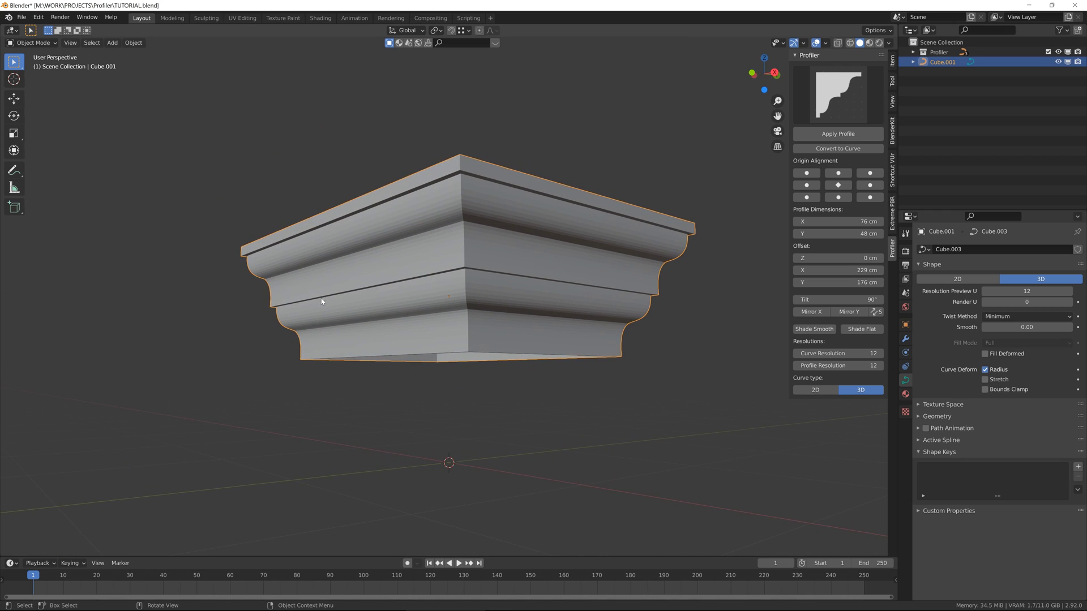
{"action": "scroll", "coordinate": [462, 214], "scroll_direction": "up", "scroll_amount": 1}
{"action": "scroll", "coordinate": [461, 214], "scroll_direction": "down", "scroll_amount": 2}
{"action": "scroll", "coordinate": [478, 238], "scroll_direction": "up", "scroll_amount": 2}
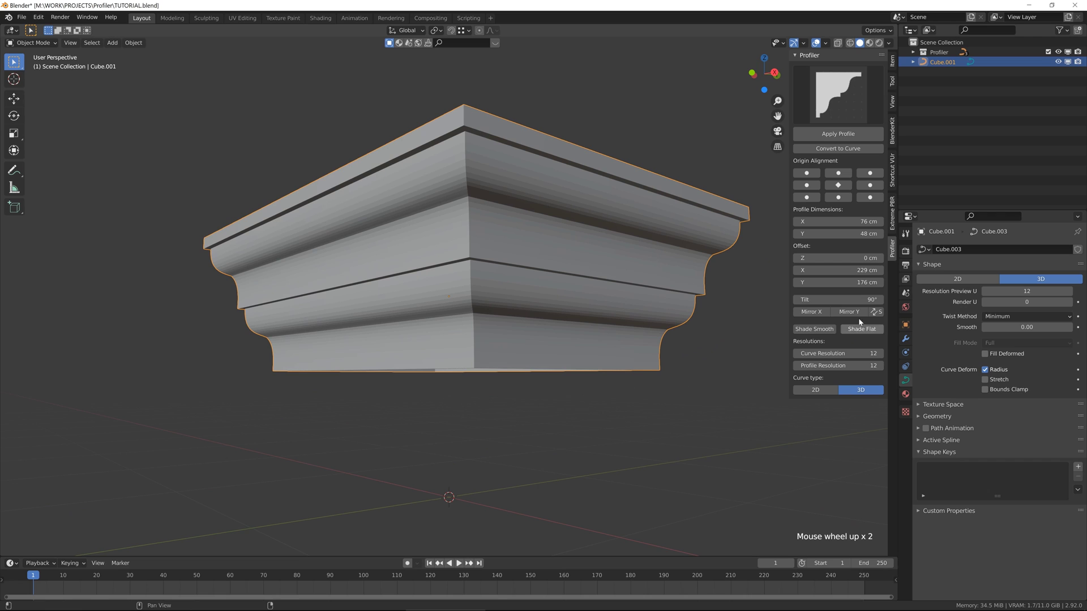
{"action": "scroll", "coordinate": [400, 284], "scroll_direction": "up", "scroll_amount": 2}
Compare the 2D and 3D curve types on the moulding, ending with 2D.
{"action": "middle_click_drag", "start_coordinate": [400, 283], "coordinate": [817, 409]}
{"action": "left_click", "coordinate": [814, 390]}
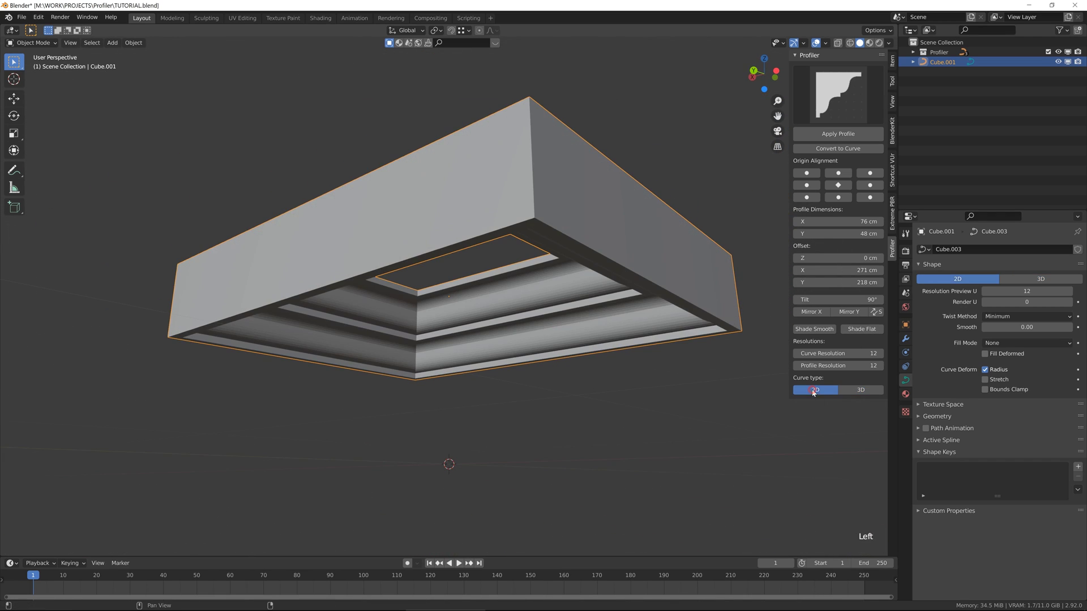
{"action": "left_click", "coordinate": [860, 390]}
{"action": "left_click", "coordinate": [817, 389]}
{"action": "middle_click_drag", "start_coordinate": [475, 307], "coordinate": [781, 413]}
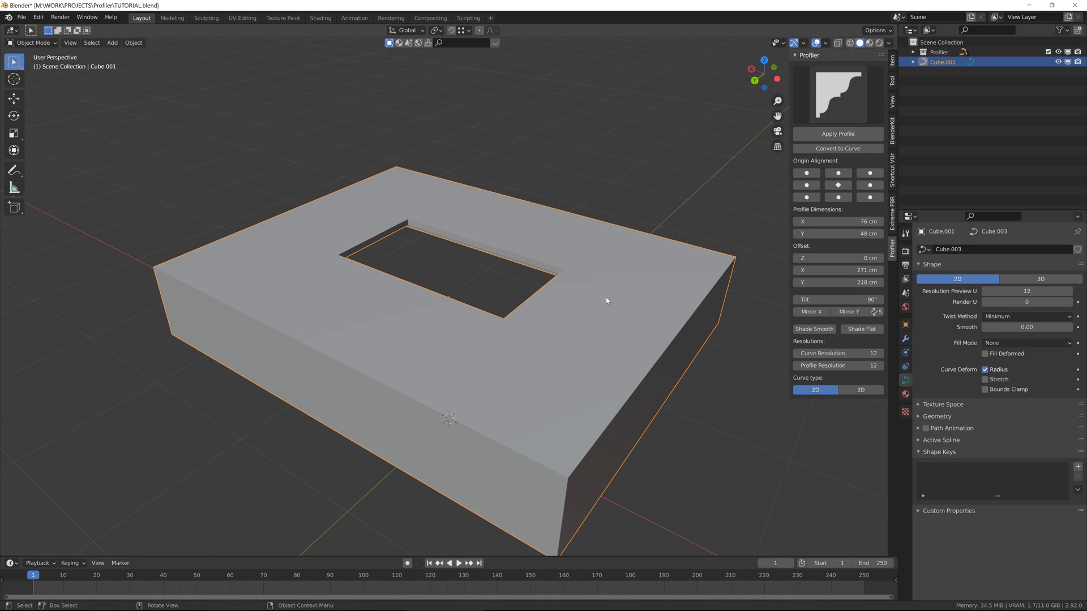
Open the moulding's curve for editing in a top wireframe view and set its curve type to 3D.
{"action": "key", "text": "KP_7"}
{"action": "key", "text": "Tab"}
{"action": "key", "text": "shift+z"}
{"action": "scroll", "coordinate": [473, 260], "scroll_direction": "down", "scroll_amount": 2}
{"action": "middle_click_drag", "start_coordinate": [473, 259], "coordinate": [398, 262], "text": "shift"}
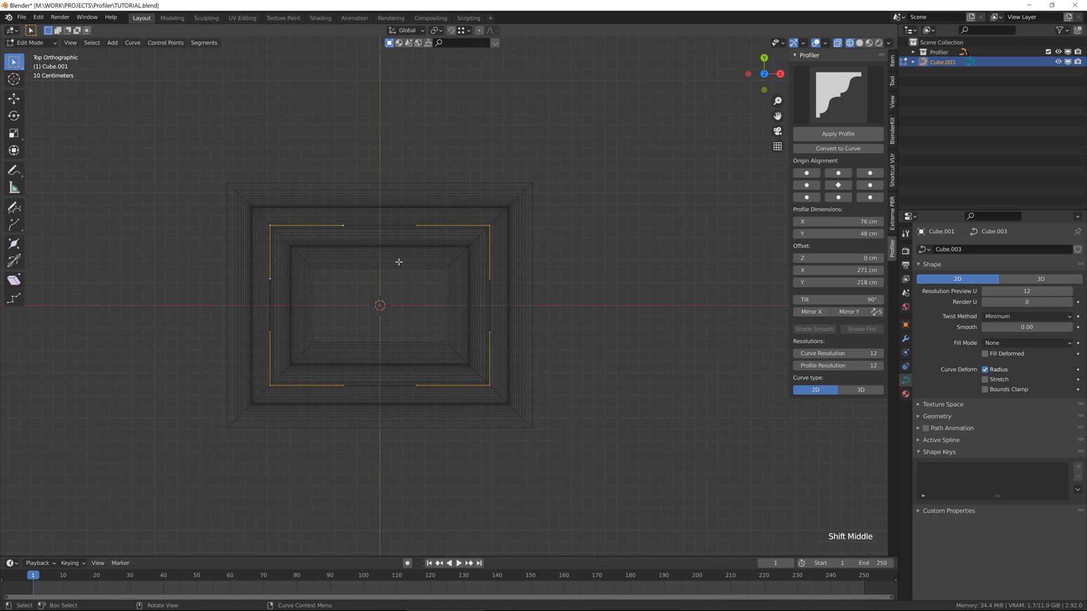
{"action": "left_click", "coordinate": [858, 392]}
{"action": "scroll", "coordinate": [482, 302], "scroll_direction": "up", "scroll_amount": 1}
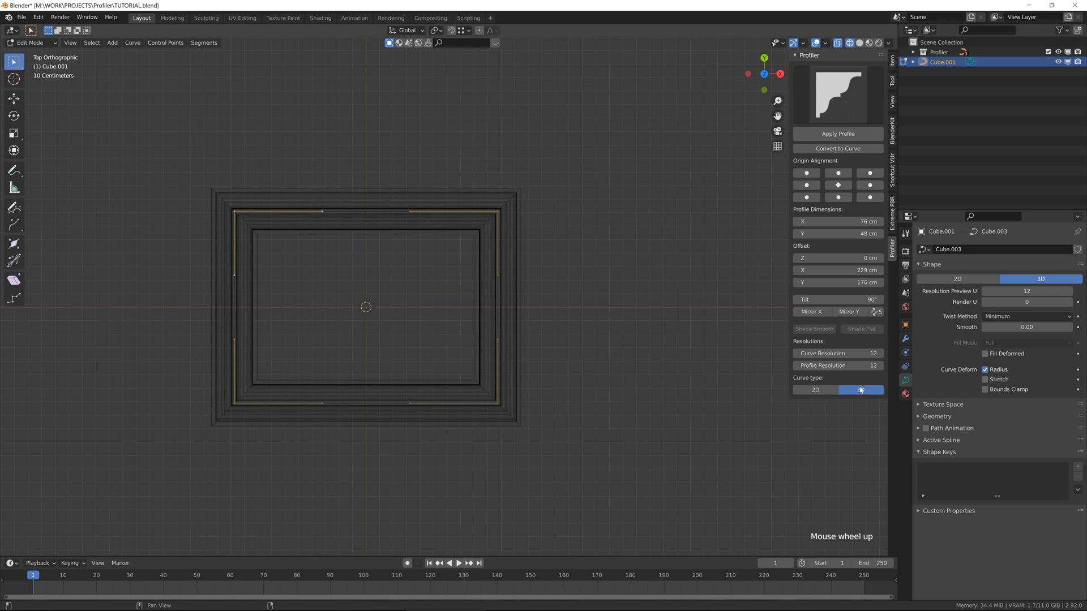
Move the curve's upper-right corner point outward by about 100 cm in X and 117 cm in Y.
{"action": "left_click_drag", "start_coordinate": [366, 151], "coordinate": [548, 311]}
{"action": "key", "text": "g"}
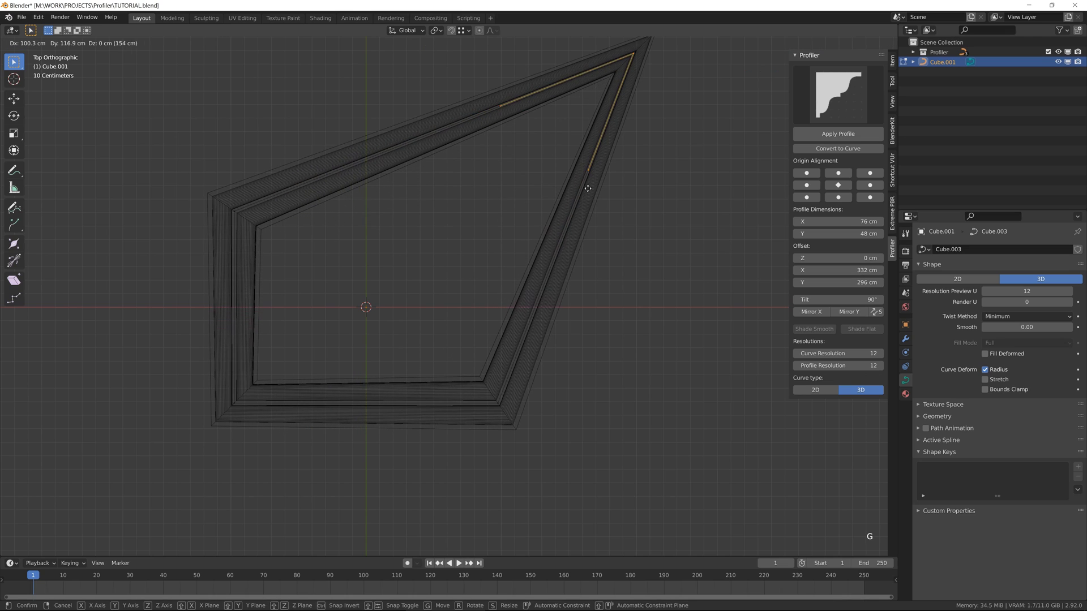
{"action": "left_click", "coordinate": [589, 187]}
{"action": "middle_click_drag", "start_coordinate": [588, 187], "coordinate": [560, 277], "text": "shift"}
{"action": "key", "text": "Tab"}
{"action": "key", "text": "Tab"}
Move the same corner point inward and back outward to form an irregular quadrilateral, and leave curve editing.
{"action": "key", "text": "g"}
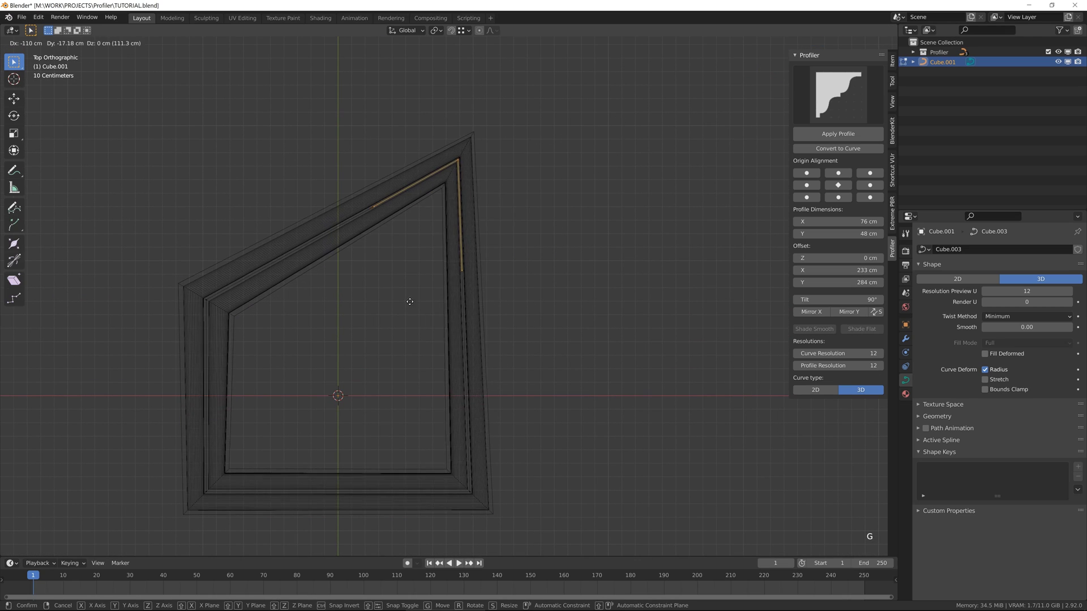
{"action": "left_click", "coordinate": [396, 306]}
{"action": "key", "text": "Tab"}
{"action": "key", "text": "Tab"}
{"action": "key", "text": "g"}
{"action": "left_click", "coordinate": [485, 307]}
{"action": "key", "text": "Tab"}
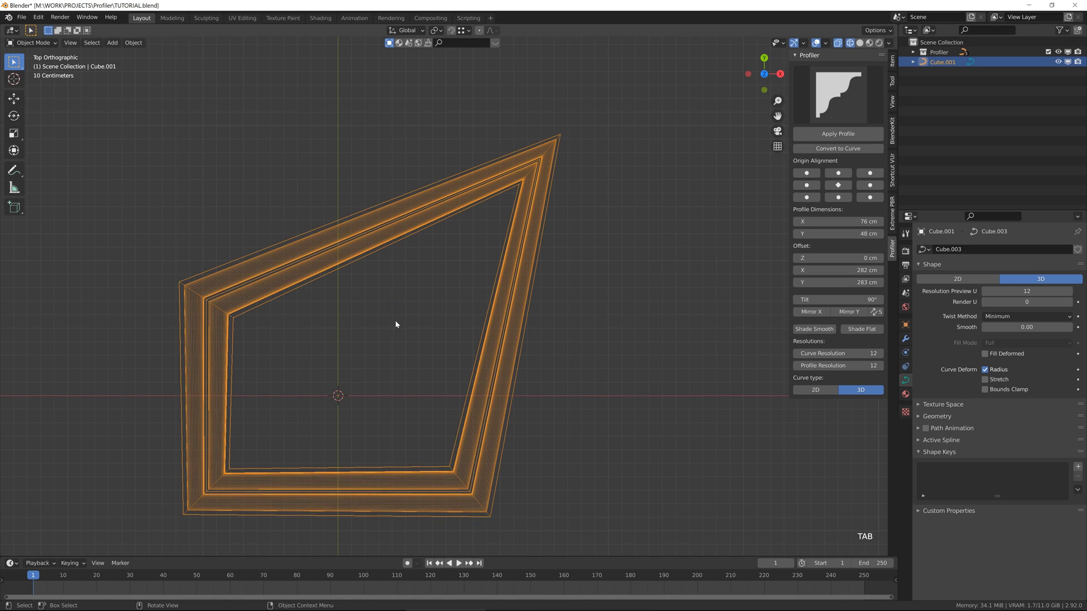
Compare the 2D and 3D curve types on the irregular four-sided moulding, finishing with 2D.
{"action": "middle_click_drag", "start_coordinate": [396, 325], "coordinate": [466, 311], "text": "shift"}
{"action": "left_click", "coordinate": [476, 308]}
{"action": "left_click", "coordinate": [588, 186]}
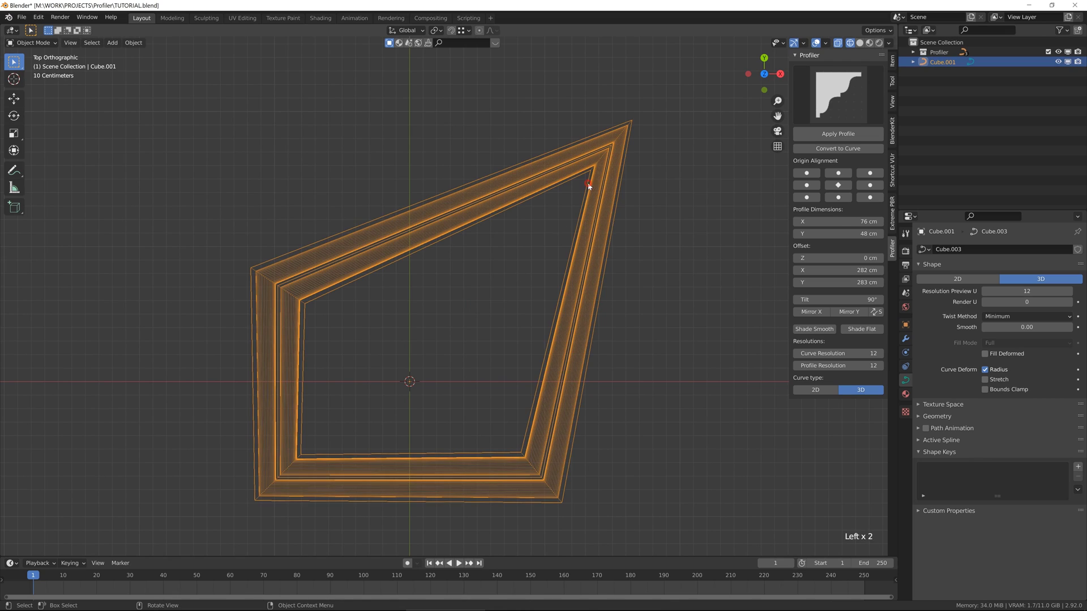
{"action": "left_click", "coordinate": [818, 393]}
{"action": "left_click", "coordinate": [853, 390]}
{"action": "left_click", "coordinate": [816, 391]}
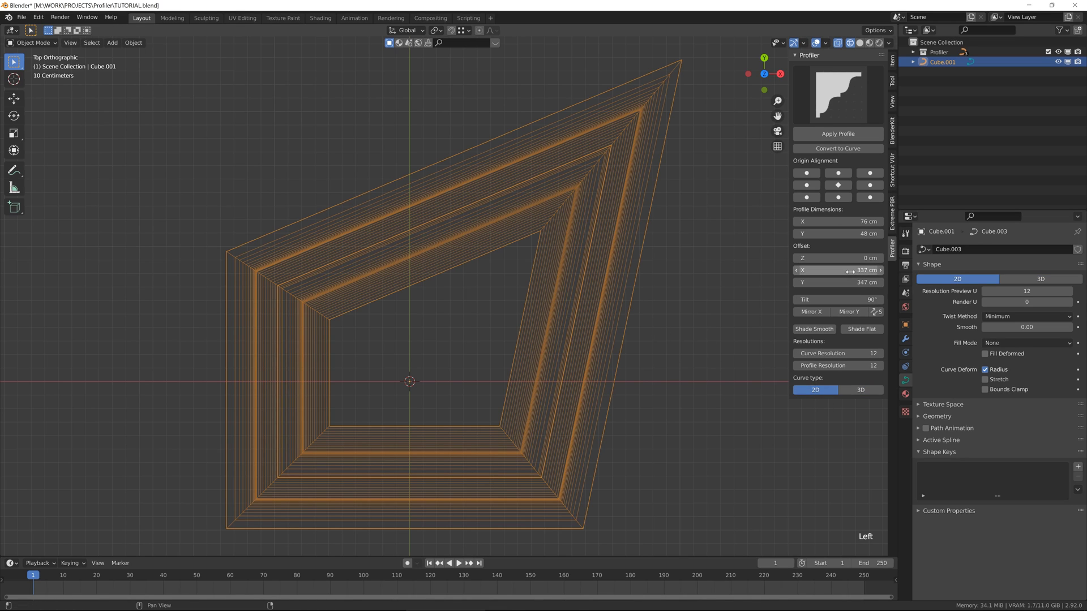
Set the moulding's profile dimensions to 33 cm in X and 70 cm in Y, and show it in solid shading.
{"action": "left_click_drag", "start_coordinate": [850, 272], "coordinate": [860, 271]}
{"action": "left_click_drag", "start_coordinate": [851, 233], "coordinate": [824, 221]}
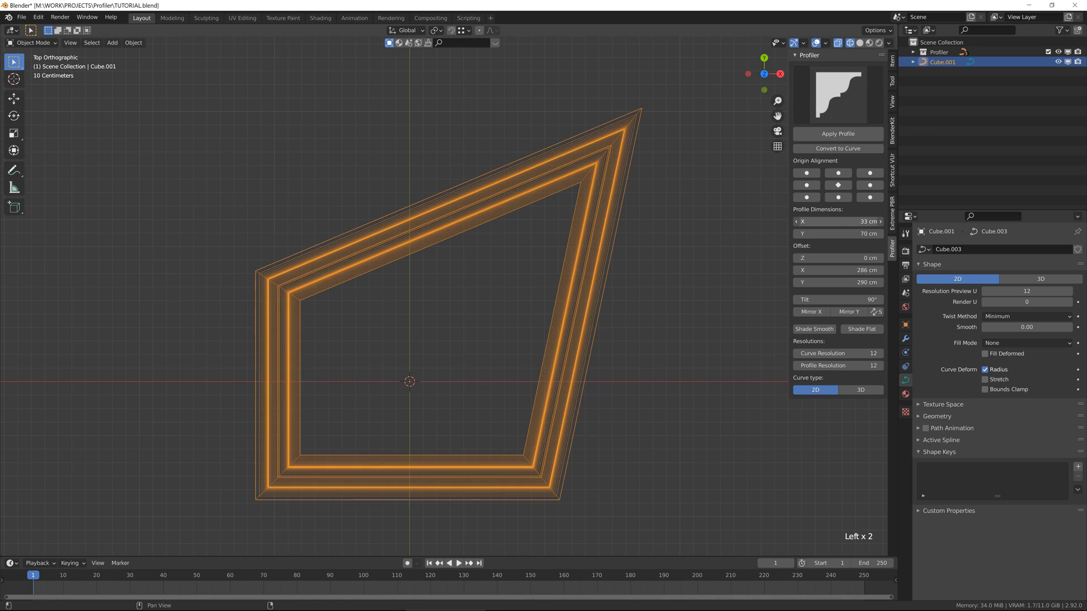
{"action": "mouse_move", "coordinate": [557, 272]}
{"action": "middle_mouse_down"}
{"action": "mouse_move", "coordinate": [572, 362]}
{"action": "mouse_move", "coordinate": [576, 317]}
{"action": "middle_mouse_up"}
{"action": "key", "text": "shift+z"}
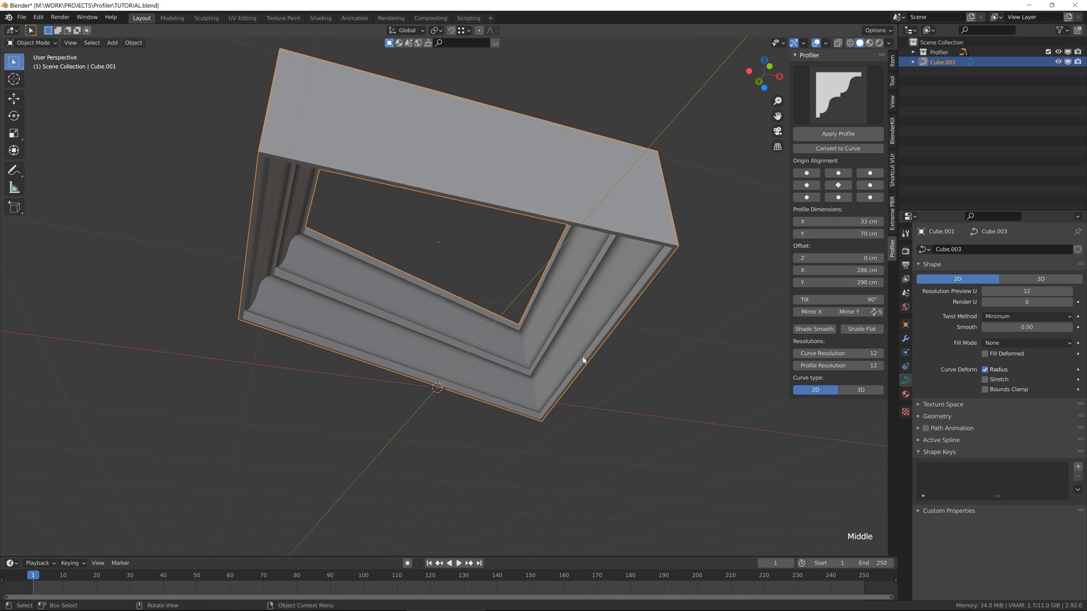
{"action": "middle_click_drag", "start_coordinate": [582, 361], "coordinate": [524, 361]}
{"action": "scroll", "coordinate": [516, 323], "scroll_direction": "down", "scroll_amount": 1}
Delete the irregular moulding and add a plane mesh at the world origin.
{"action": "key", "text": "x"}
{"action": "middle_click_drag", "start_coordinate": [516, 323], "coordinate": [588, 342]}
{"action": "left_click", "coordinate": [553, 325]}
{"action": "key", "text": "shift+a"}
{"action": "left_click", "coordinate": [519, 397]}
{"action": "scroll", "coordinate": [517, 393], "scroll_direction": "down", "scroll_amount": 4}
Convert the plane to a curve and apply the stepped cornice profile to it.
{"action": "left_click", "coordinate": [818, 146]}
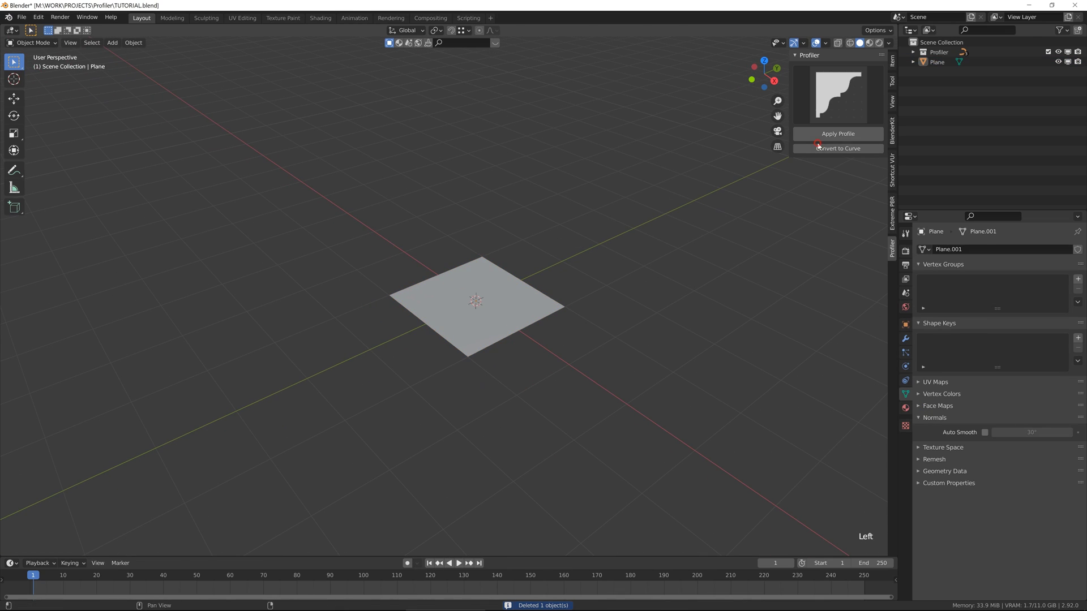
{"action": "left_click", "coordinate": [483, 316]}
{"action": "left_click", "coordinate": [839, 148]}
{"action": "left_click", "coordinate": [837, 136]}
{"action": "scroll", "coordinate": [534, 340], "scroll_direction": "up", "scroll_amount": 4}
{"action": "middle_click_drag", "start_coordinate": [536, 343], "coordinate": [601, 343]}
{"action": "middle_click_drag", "start_coordinate": [602, 343], "coordinate": [551, 297], "text": "shift"}
{"action": "scroll", "coordinate": [548, 297], "scroll_direction": "up", "scroll_amount": 4}
Resize the plane moulding's profile to 52 cm by 34 cm and set its profile resolution to 8.
{"action": "left_click", "coordinate": [583, 262]}
{"action": "left_click_drag", "start_coordinate": [844, 232], "coordinate": [883, 222]}
{"action": "middle_click_drag", "start_coordinate": [683, 302], "coordinate": [578, 326]}
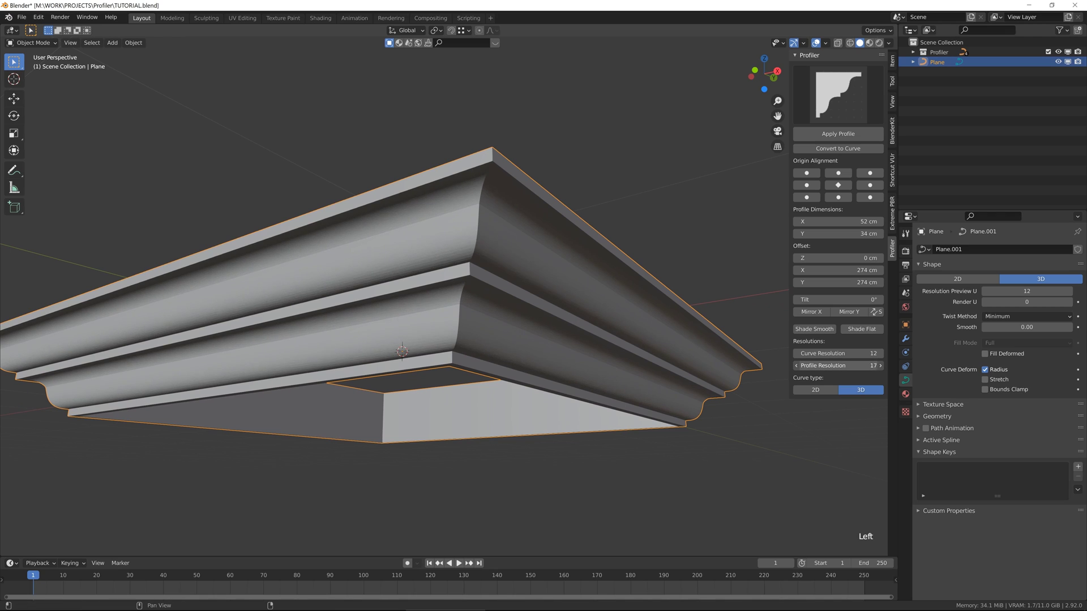
{"action": "left_click_drag", "start_coordinate": [855, 365], "coordinate": [829, 366]}
{"action": "middle_click_drag", "start_coordinate": [606, 355], "coordinate": [624, 357]}
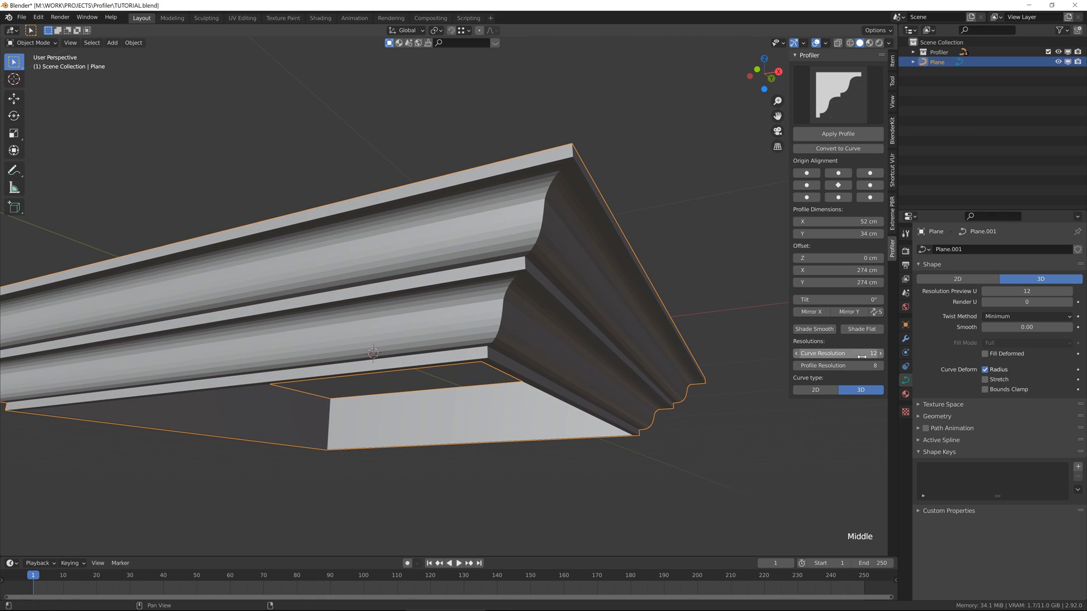
Delete the plane moulding and add a Bezier circle at the origin.
{"action": "middle_click_drag", "start_coordinate": [612, 304], "coordinate": [847, 159]}
{"action": "scroll", "coordinate": [546, 374], "scroll_direction": "down", "scroll_amount": 6}
{"action": "key", "text": "x"}
{"action": "left_click", "coordinate": [546, 372]}
{"action": "key", "text": "shift+a"}
{"action": "mouse_move", "coordinate": [478, 340]}
{"action": "left_click", "coordinate": [518, 357]}
Apply the stepped cornice profile to the Bezier circle.
{"action": "left_click", "coordinate": [836, 137]}
{"action": "middle_click_drag", "start_coordinate": [628, 391], "coordinate": [634, 321]}
{"action": "middle_click_drag", "start_coordinate": [600, 340], "coordinate": [556, 305], "text": "shift"}
{"action": "left_click", "coordinate": [645, 296]}
Resize the round moulding's profile to 35 cm by 33 cm, with curve resolution 10 and profile resolution 18.
{"action": "left_click_drag", "start_coordinate": [844, 233], "coordinate": [872, 234]}
{"action": "middle_click_drag", "start_coordinate": [580, 340], "coordinate": [580, 325], "text": "shift"}
{"action": "middle_click_drag", "start_coordinate": [571, 381], "coordinate": [607, 350]}
{"action": "scroll", "coordinate": [607, 349], "scroll_direction": "down", "scroll_amount": 2}
{"action": "middle_click_drag", "start_coordinate": [538, 390], "coordinate": [839, 375], "text": "shift"}
{"action": "mouse_move", "coordinate": [840, 354]}
{"action": "left_mouse_down"}
{"action": "mouse_move", "coordinate": [801, 353]}
{"action": "mouse_move", "coordinate": [838, 354]}
{"action": "mouse_move", "coordinate": [811, 353]}
{"action": "mouse_move", "coordinate": [829, 354]}
{"action": "mouse_move", "coordinate": [832, 366]}
{"action": "mouse_move", "coordinate": [814, 366]}
{"action": "mouse_move", "coordinate": [847, 365]}
{"action": "left_mouse_up"}
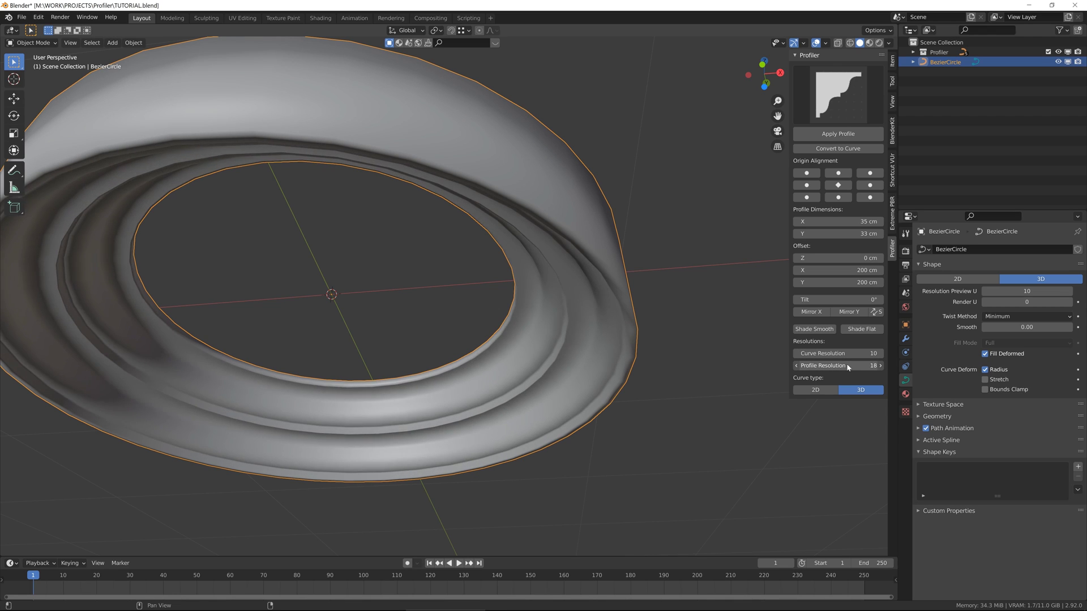
Examine the smoothness of the round moulding's surface and outline from below, the side and above.
{"action": "middle_click_drag", "start_coordinate": [629, 381], "coordinate": [606, 396]}
{"action": "scroll", "coordinate": [493, 369], "scroll_direction": "up", "scroll_amount": 3}
{"action": "middle_click_drag", "start_coordinate": [493, 369], "coordinate": [551, 425]}
{"action": "scroll", "coordinate": [586, 393], "scroll_direction": "down", "scroll_amount": 4}
{"action": "scroll", "coordinate": [565, 394], "scroll_direction": "up", "scroll_amount": 4}
{"action": "scroll", "coordinate": [565, 393], "scroll_direction": "down", "scroll_amount": 3}
{"action": "middle_click_drag", "start_coordinate": [571, 319], "coordinate": [459, 356]}
{"action": "scroll", "coordinate": [495, 321], "scroll_direction": "down", "scroll_amount": 2}
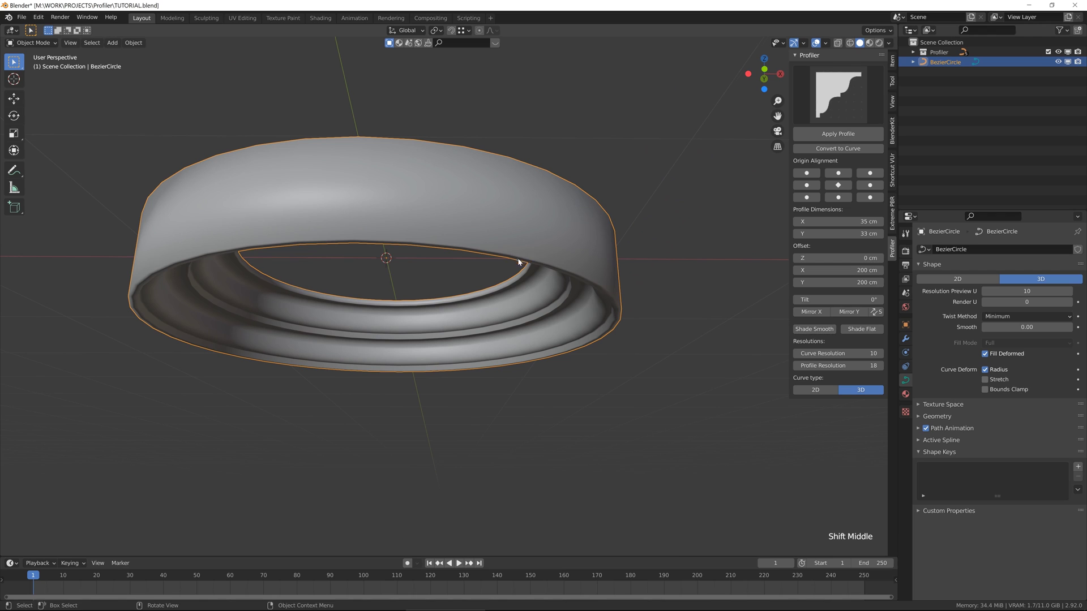
{"action": "middle_click_drag", "start_coordinate": [518, 260], "coordinate": [506, 329]}
{"action": "scroll", "coordinate": [506, 328], "scroll_direction": "up", "scroll_amount": 2}
{"action": "middle_click_drag", "start_coordinate": [436, 272], "coordinate": [601, 344]}
{"action": "scroll", "coordinate": [601, 343], "scroll_direction": "down", "scroll_amount": 2}
{"action": "scroll", "coordinate": [560, 324], "scroll_direction": "down", "scroll_amount": 1}
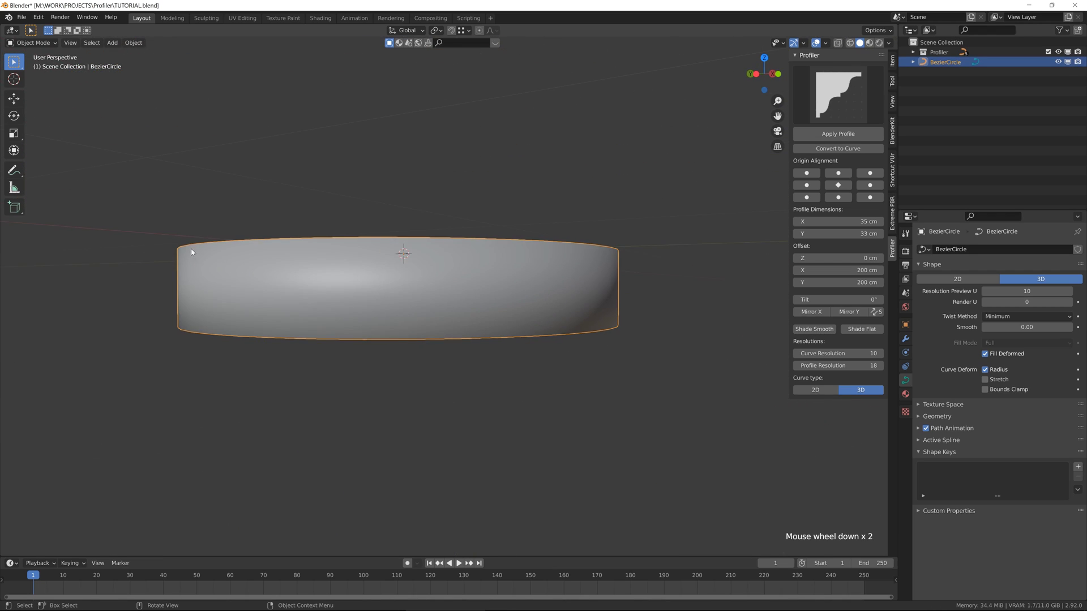
{"action": "scroll", "coordinate": [450, 259], "scroll_direction": "up", "scroll_amount": 1}
{"action": "middle_click_drag", "start_coordinate": [449, 259], "coordinate": [410, 309]}
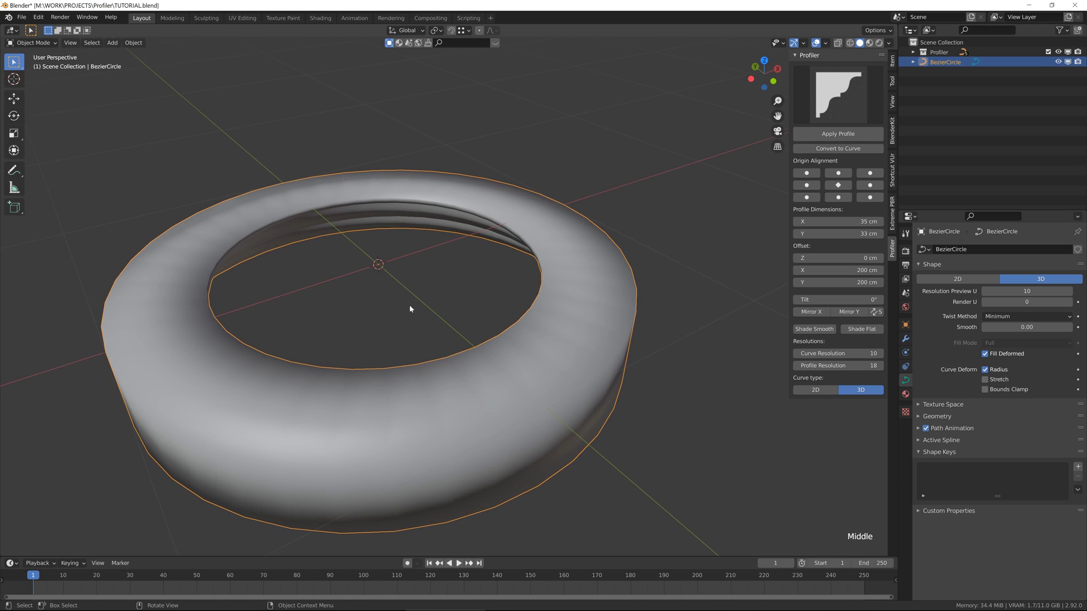
{"action": "middle_click_drag", "start_coordinate": [390, 381], "coordinate": [446, 344], "text": "shift"}
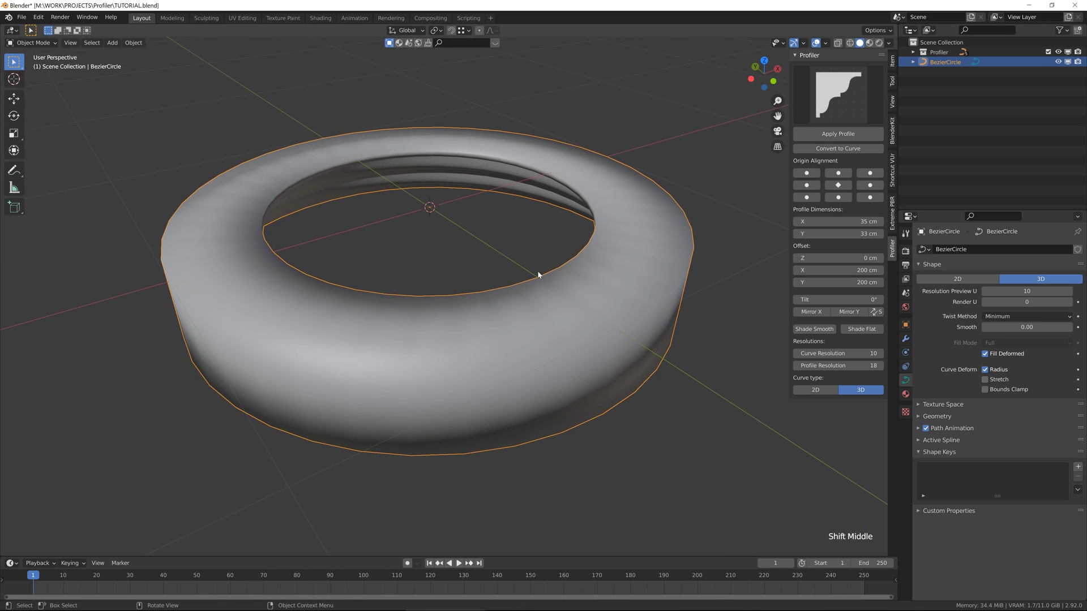
{"action": "middle_click_drag", "start_coordinate": [538, 275], "coordinate": [513, 313], "text": "shift"}
{"action": "scroll", "coordinate": [520, 349], "scroll_direction": "down", "scroll_amount": 1}
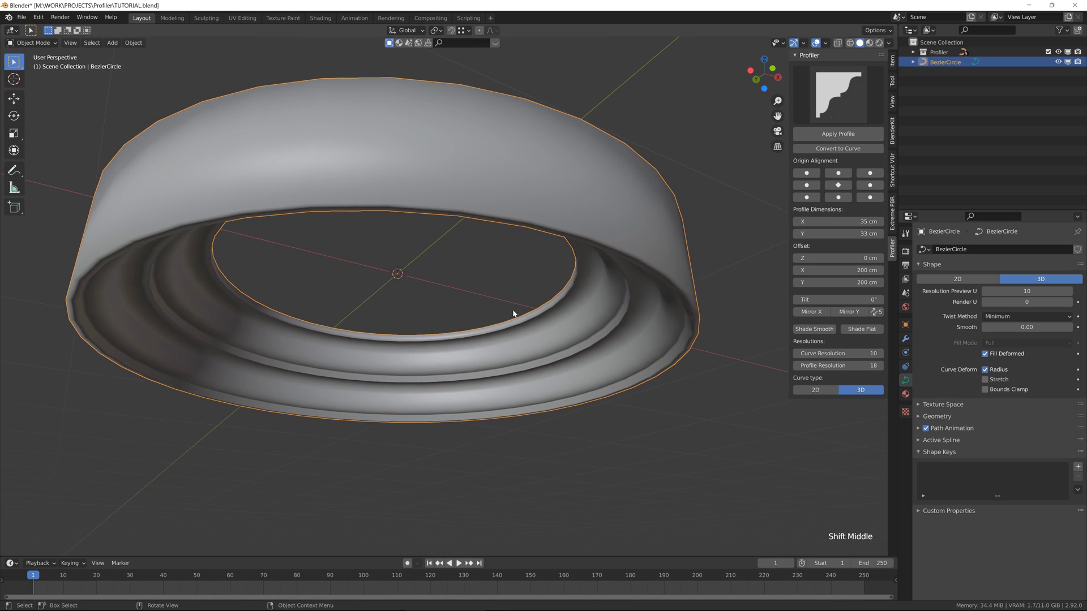
Shade the round moulding flat and raise its curve resolution to 34 and profile resolution to 40.
{"action": "scroll", "coordinate": [550, 279], "scroll_direction": "down", "scroll_amount": 1}
{"action": "left_click", "coordinate": [859, 332]}
{"action": "middle_click_drag", "start_coordinate": [728, 304], "coordinate": [529, 308]}
{"action": "scroll", "coordinate": [529, 308], "scroll_direction": "up", "scroll_amount": 1}
{"action": "left_click_drag", "start_coordinate": [848, 354], "coordinate": [875, 354]}
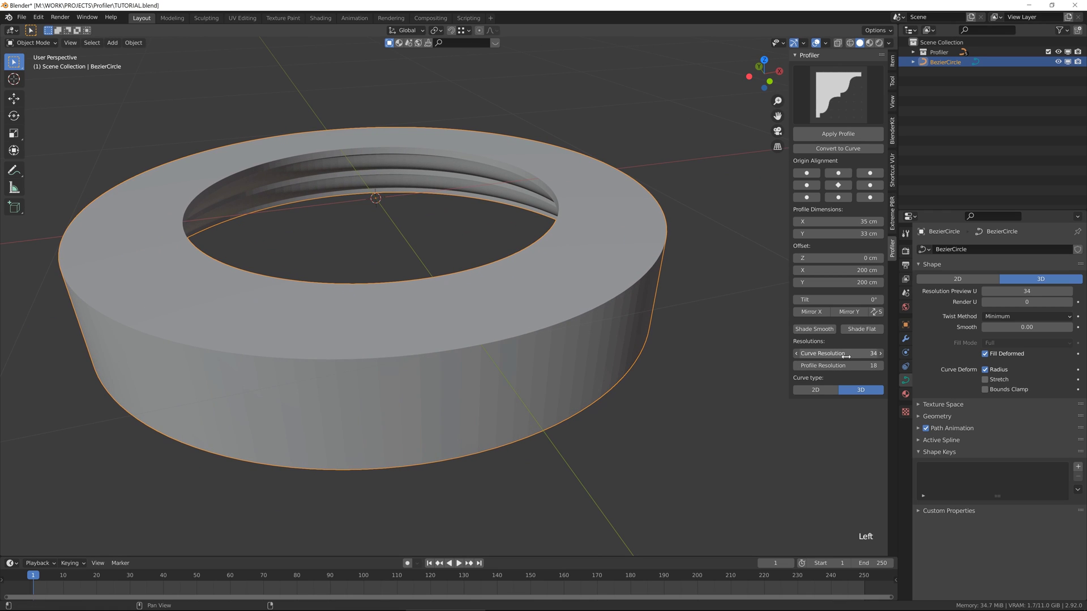
{"action": "middle_click_drag", "start_coordinate": [604, 341], "coordinate": [660, 267]}
{"action": "scroll", "coordinate": [596, 323], "scroll_direction": "up", "scroll_amount": 5}
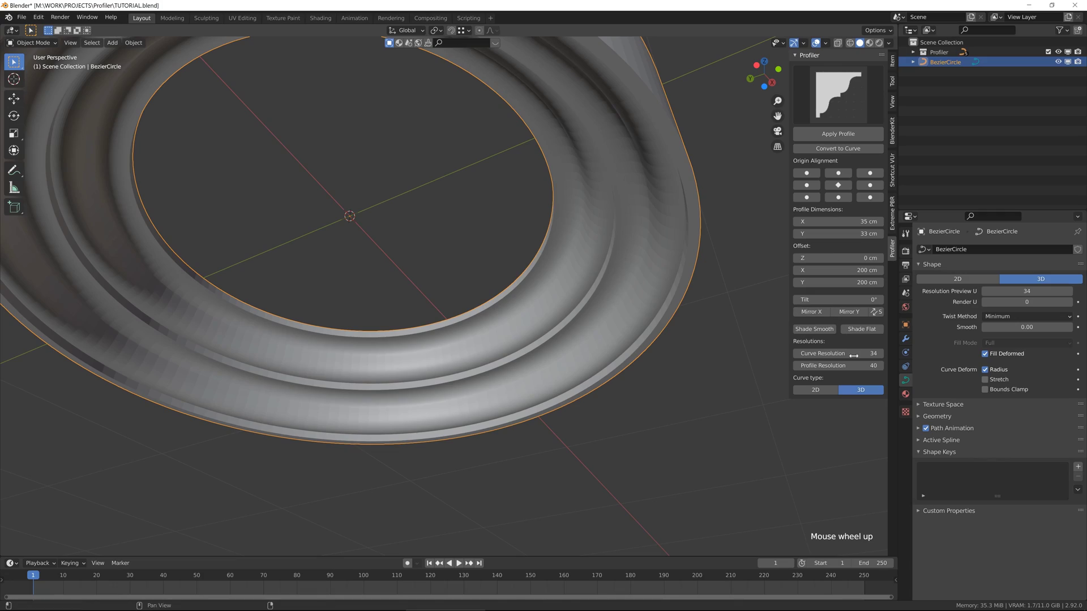
Inspect the round moulding's wireframe, raise its curve resolution to 64 and shade it smooth.
{"action": "middle_click_drag", "start_coordinate": [583, 269], "coordinate": [492, 249]}
{"action": "scroll", "coordinate": [456, 308], "scroll_direction": "down", "scroll_amount": 4}
{"action": "key", "text": "shift+z"}
{"action": "scroll", "coordinate": [531, 264], "scroll_direction": "up", "scroll_amount": 2}
{"action": "scroll", "coordinate": [545, 280], "scroll_direction": "down", "scroll_amount": 3}
{"action": "key", "text": "shift+z"}
{"action": "scroll", "coordinate": [545, 211], "scroll_direction": "down", "scroll_amount": 2}
{"action": "middle_click_drag", "start_coordinate": [492, 249], "coordinate": [555, 261], "text": "shift"}
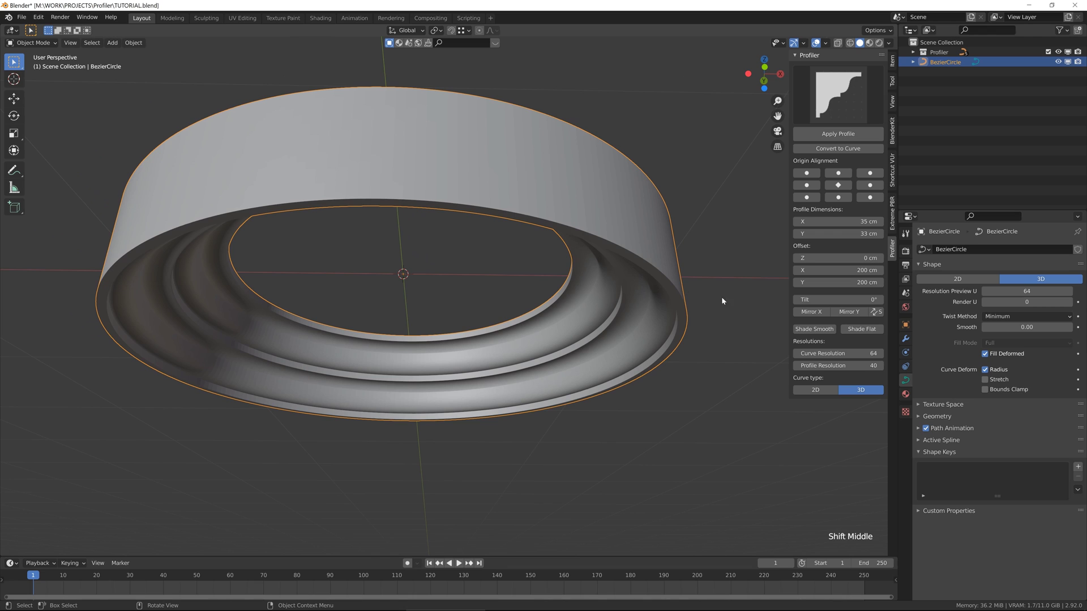
{"action": "middle_click_drag", "start_coordinate": [629, 320], "coordinate": [631, 313]}
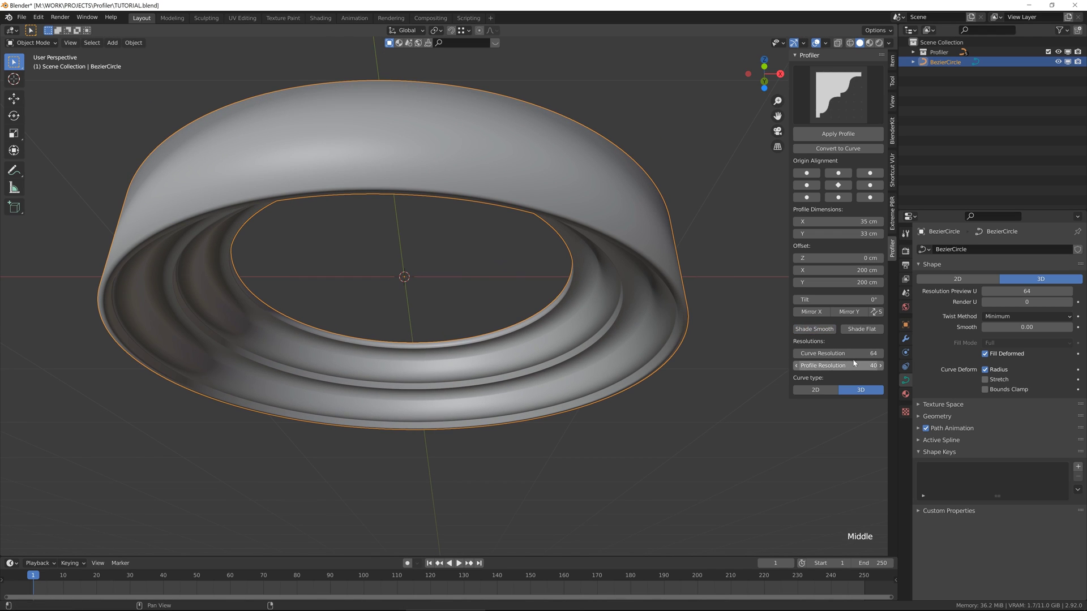
Set the round moulding's curve resolution and profile resolution both to 12.
{"action": "left_click_drag", "start_coordinate": [854, 355], "coordinate": [807, 355]}
{"action": "middle_click_drag", "start_coordinate": [640, 320], "coordinate": [641, 256]}
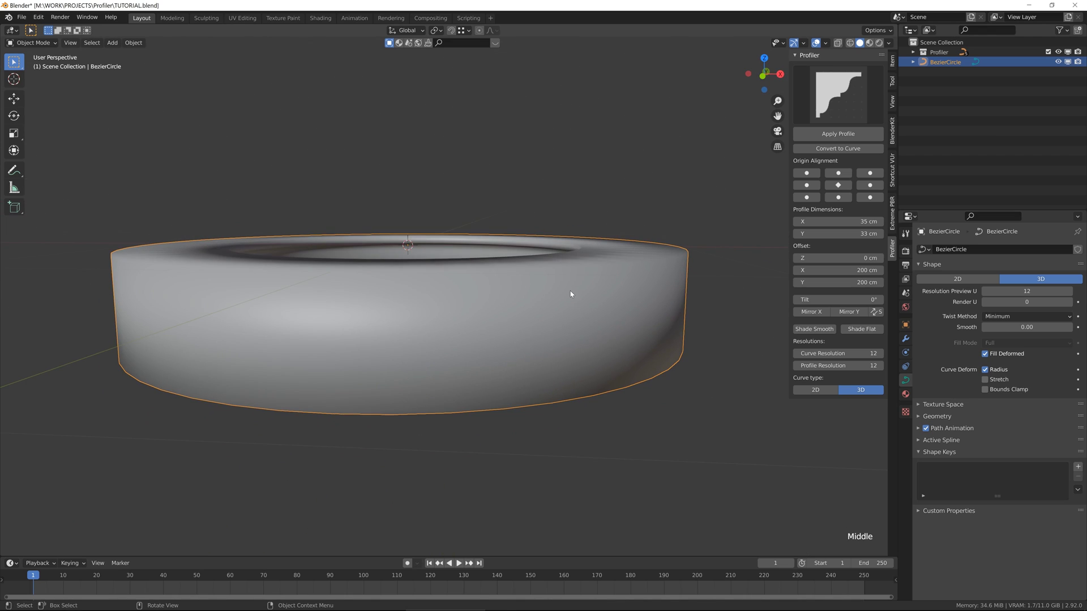
{"action": "middle_click_drag", "start_coordinate": [570, 294], "coordinate": [533, 316]}
{"action": "scroll", "coordinate": [534, 315], "scroll_direction": "down", "scroll_amount": 3}
Convert the round moulding from a curve to a mesh.
{"action": "left_click", "coordinate": [134, 44]}
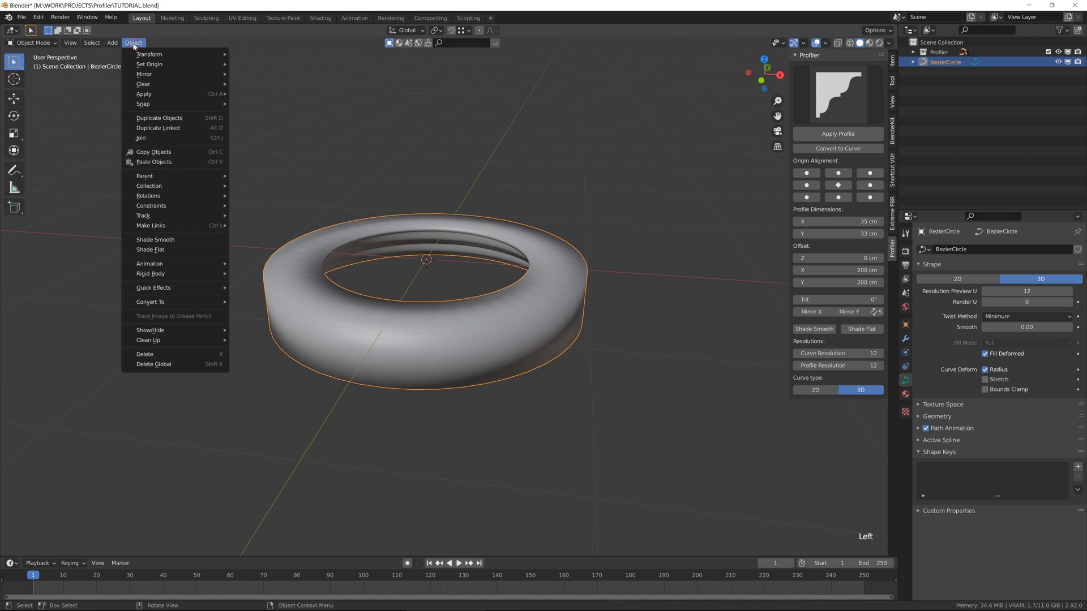
{"action": "mouse_move", "coordinate": [202, 303]}
{"action": "left_click", "coordinate": [245, 313]}
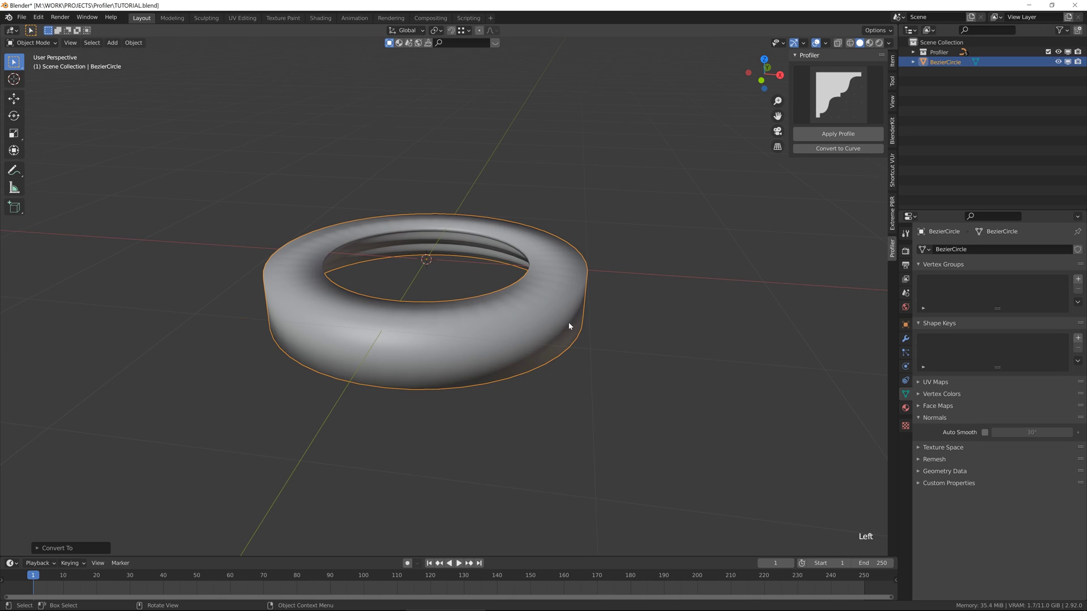
{"action": "scroll", "coordinate": [573, 323], "scroll_direction": "up", "scroll_amount": 2}
Enable Auto Smooth for the round moulding's mesh normals and check the resulting shading up close.
{"action": "left_click", "coordinate": [986, 433]}
{"action": "mouse_move", "coordinate": [560, 362]}
{"action": "middle_mouse_down"}
{"action": "mouse_move", "coordinate": [553, 342]}
{"action": "mouse_move", "coordinate": [573, 279]}
{"action": "middle_mouse_up"}
{"action": "scroll", "coordinate": [599, 338], "scroll_direction": "up", "scroll_amount": 4}
{"action": "middle_click_drag", "start_coordinate": [598, 338], "coordinate": [694, 343]}
{"action": "scroll", "coordinate": [553, 335], "scroll_direction": "up", "scroll_amount": 2}
{"action": "scroll", "coordinate": [461, 270], "scroll_direction": "down", "scroll_amount": 2}
In the Gardens_Master_bedroom_TUTORIAL.blend scene, examine the selected wall object's floor-level edges around the door opening.
{"action": "left_click", "coordinate": [462, 270]}
{"action": "left_click", "coordinate": [639, 325]}
{"action": "scroll", "coordinate": [519, 311], "scroll_direction": "down", "scroll_amount": 4}
{"action": "middle_click_drag", "start_coordinate": [571, 348], "coordinate": [622, 283], "text": "shift"}
{"action": "scroll", "coordinate": [571, 353], "scroll_direction": "up", "scroll_amount": 2}
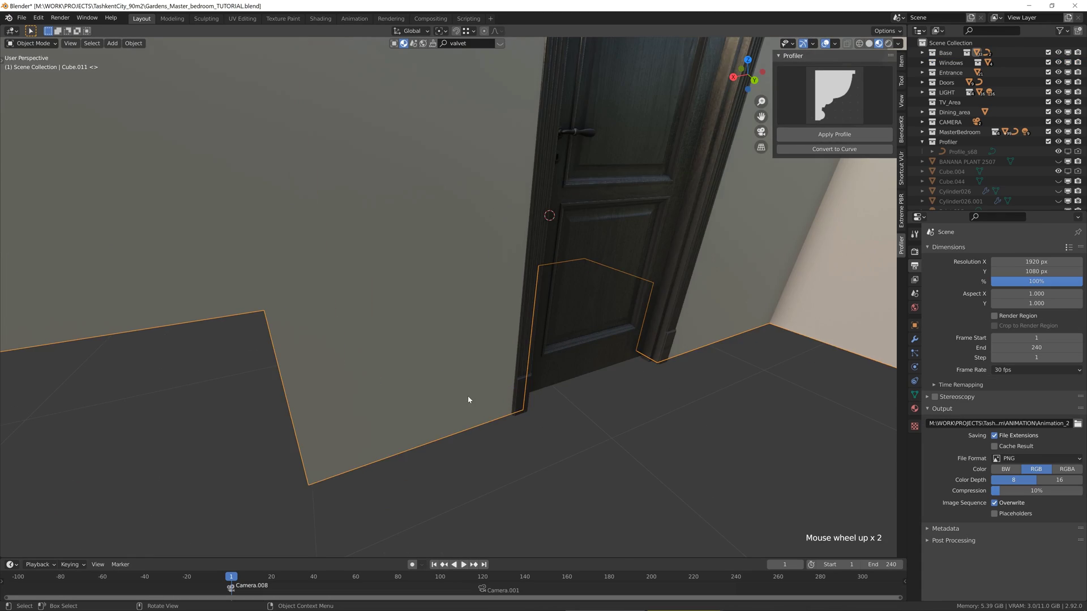
{"action": "middle_click_drag", "start_coordinate": [468, 401], "coordinate": [474, 389]}
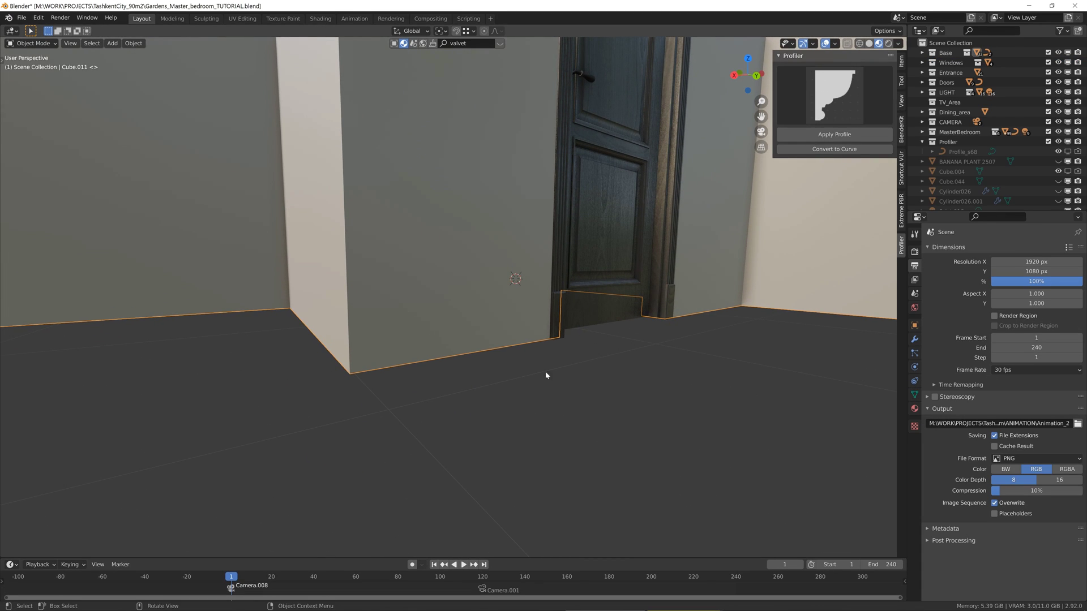
{"action": "middle_click_drag", "start_coordinate": [507, 340], "coordinate": [523, 376]}
{"action": "scroll", "coordinate": [473, 345], "scroll_direction": "down", "scroll_amount": 3}
{"action": "scroll", "coordinate": [444, 356], "scroll_direction": "up", "scroll_amount": 2}
{"action": "scroll", "coordinate": [457, 412], "scroll_direction": "down", "scroll_amount": 5}
{"action": "scroll", "coordinate": [456, 412], "scroll_direction": "up", "scroll_amount": 2}
{"action": "scroll", "coordinate": [487, 376], "scroll_direction": "up", "scroll_amount": 2}
{"action": "middle_click_drag", "start_coordinate": [537, 409], "coordinate": [535, 356], "text": "shift"}
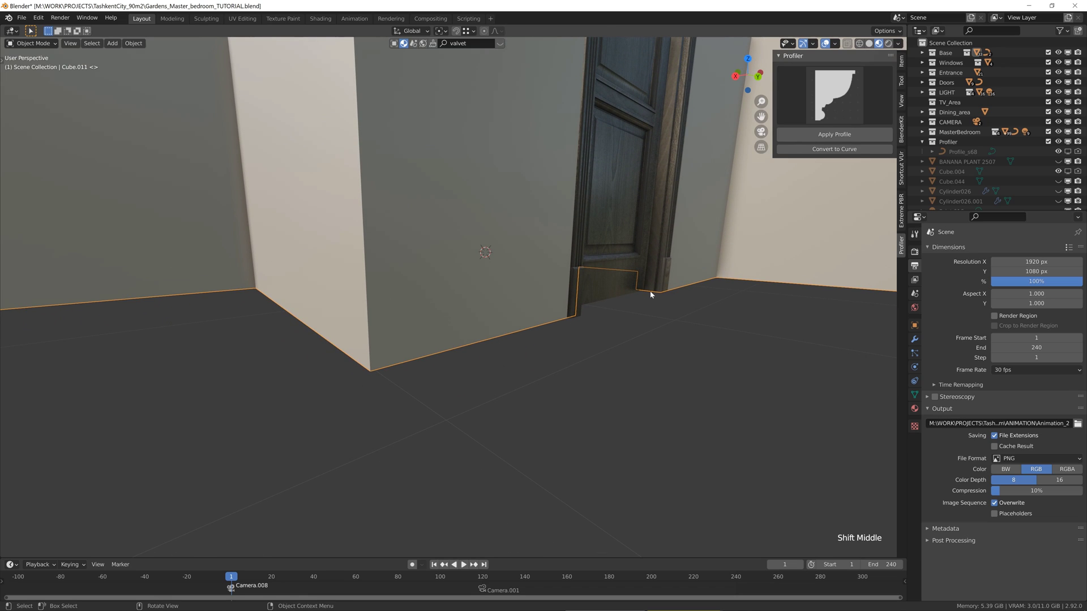
Duplicate the wall's floor-level edges on both sides of the door and separate them into a new object.
{"action": "key", "text": "Tab"}
{"action": "key", "text": "2"}
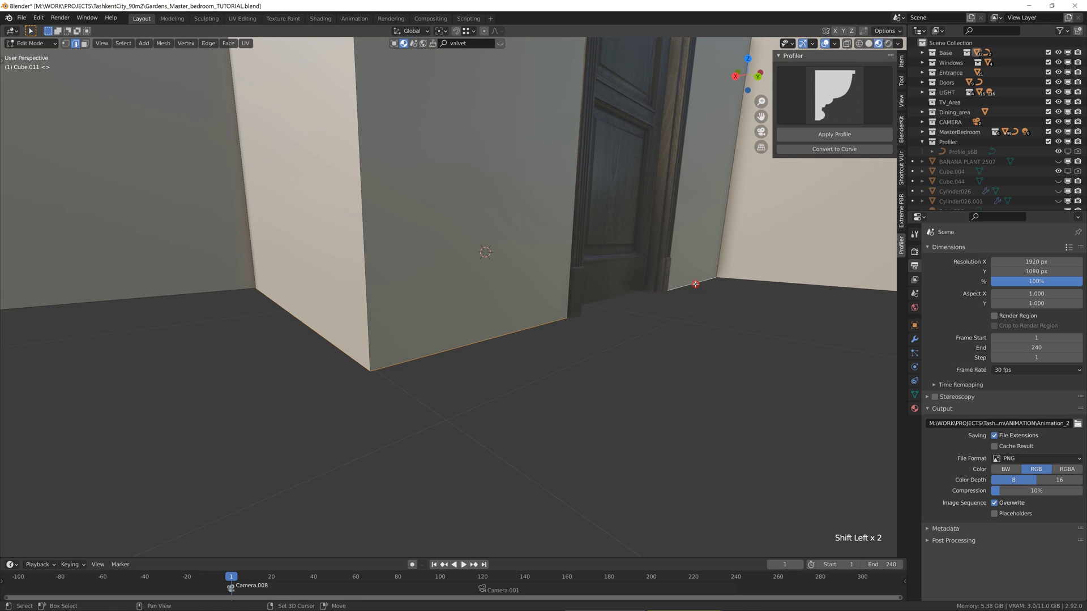
{"action": "key", "text": "shift+z"}
{"action": "key", "text": "shift+z"}
{"action": "key", "text": "z"}
{"action": "left_click", "coordinate": [598, 383]}
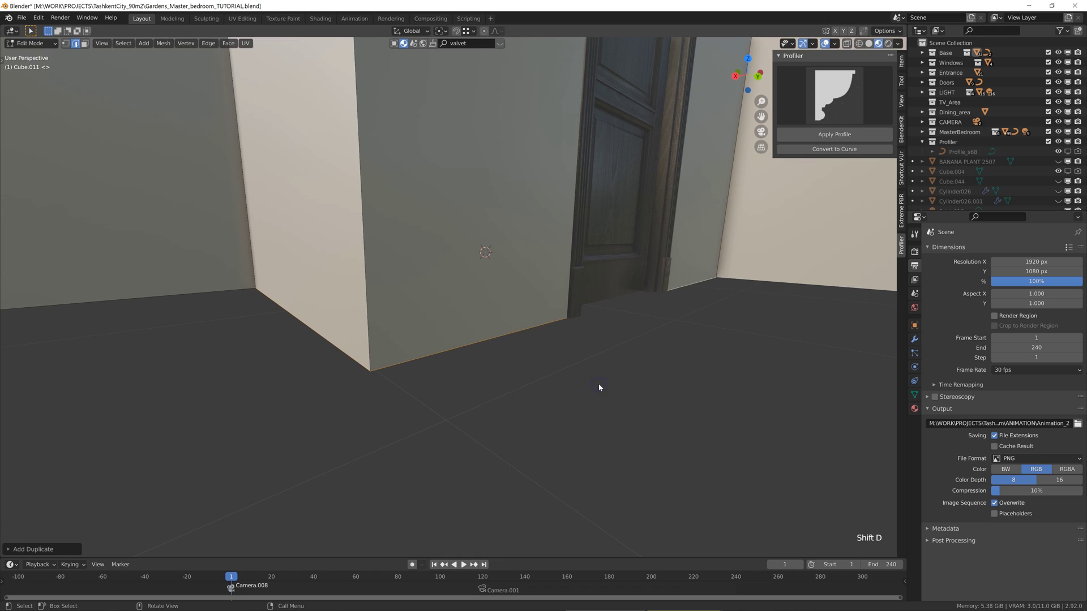
{"action": "key", "text": "p"}
{"action": "left_click", "coordinate": [597, 383]}
{"action": "key", "text": "Tab"}
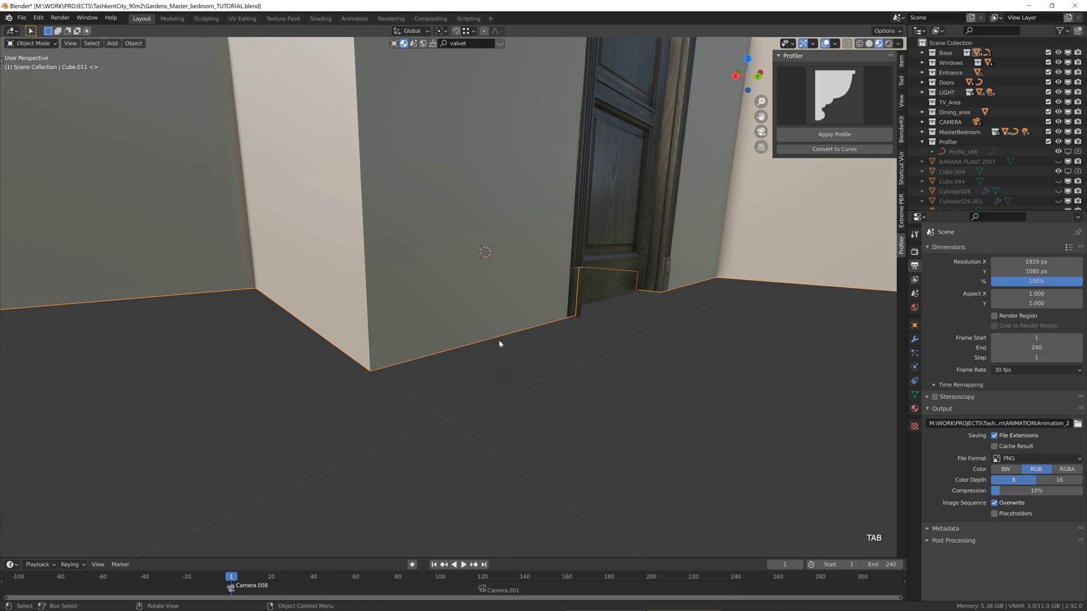
Convert the separated floor edges to a curve and choose the tall, narrow baseboard profile with a moulded upper edge.
{"action": "key", "text": "g"}
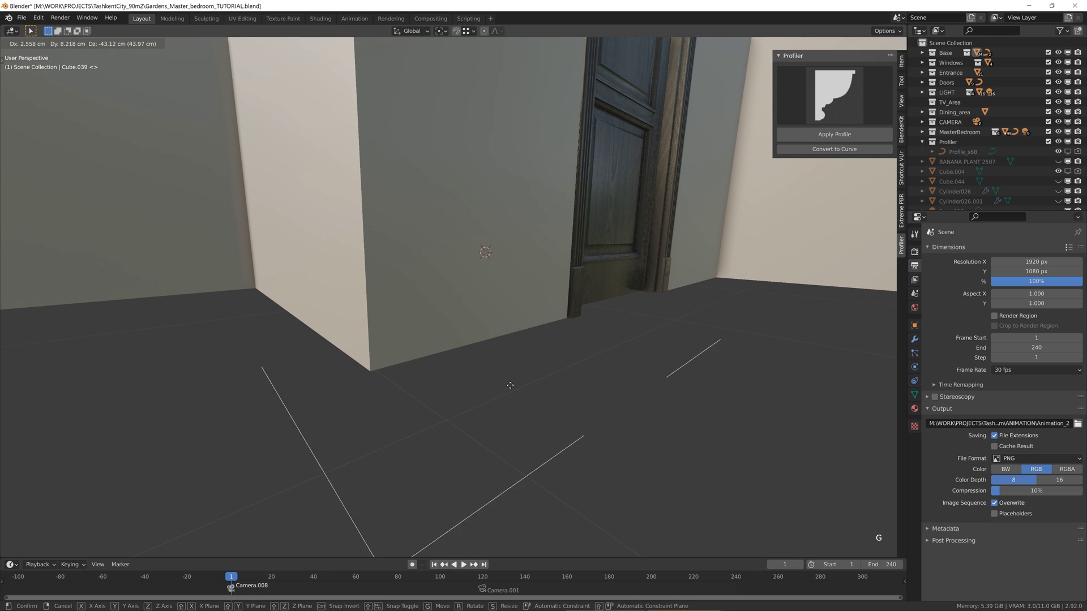
{"action": "right_click", "coordinate": [495, 363]}
{"action": "left_click", "coordinate": [806, 149]}
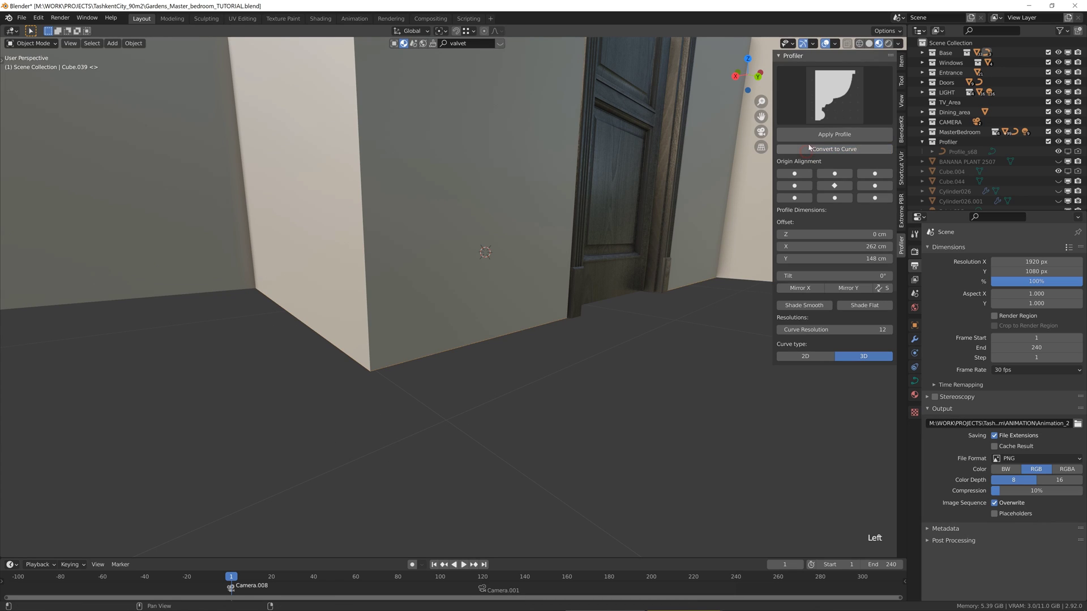
{"action": "left_click", "coordinate": [824, 99]}
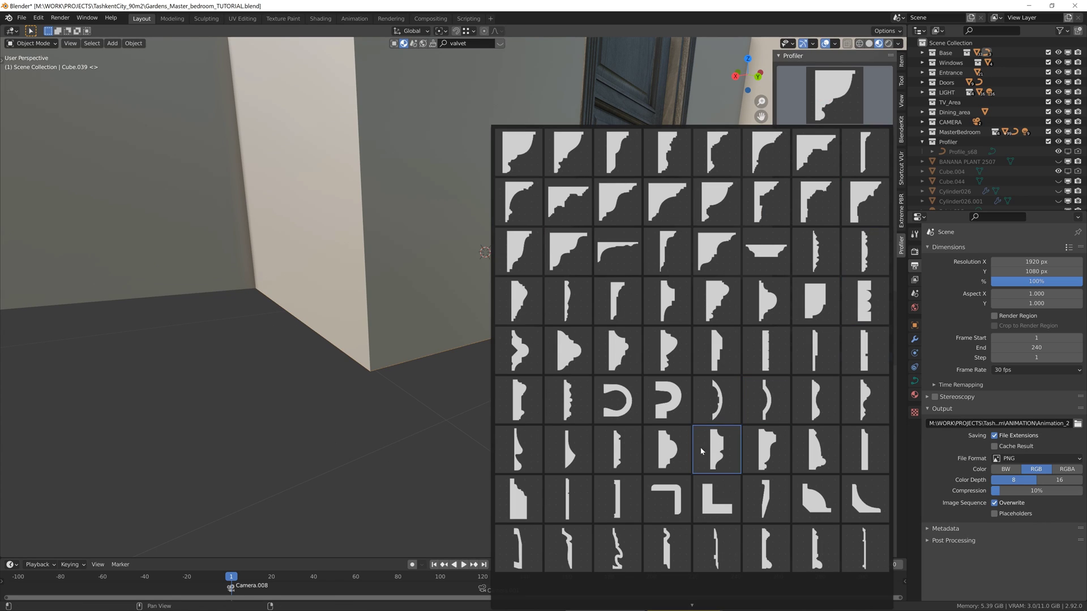
{"action": "left_click", "coordinate": [670, 547]}
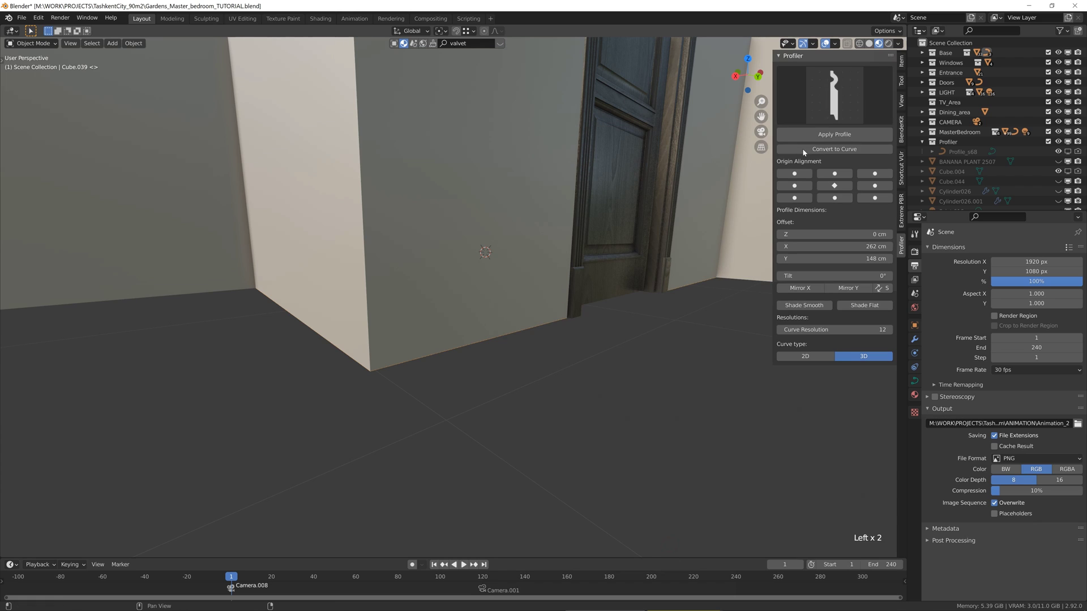
Apply the baseboard profile along the curve, mirror it in Y and set its origin alignment to upper right.
{"action": "left_click", "coordinate": [470, 376]}
{"action": "middle_click_drag", "start_coordinate": [530, 376], "coordinate": [552, 374]}
{"action": "middle_click_drag", "start_coordinate": [552, 374], "coordinate": [672, 321], "text": "shift"}
{"action": "left_click", "coordinate": [874, 175]}
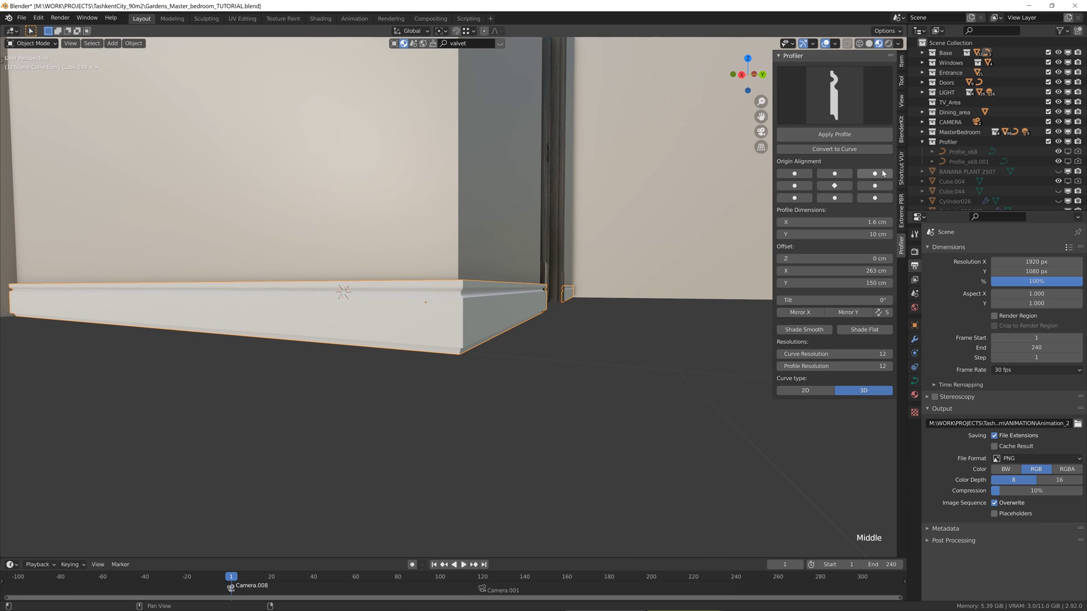
{"action": "left_click", "coordinate": [849, 313]}
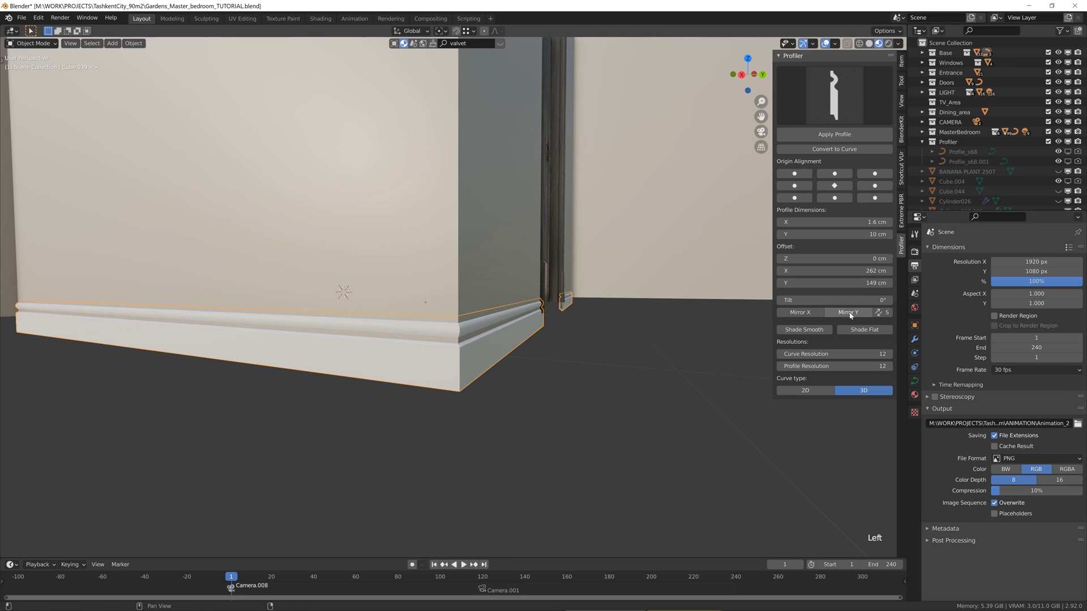
{"action": "left_click", "coordinate": [880, 176]}
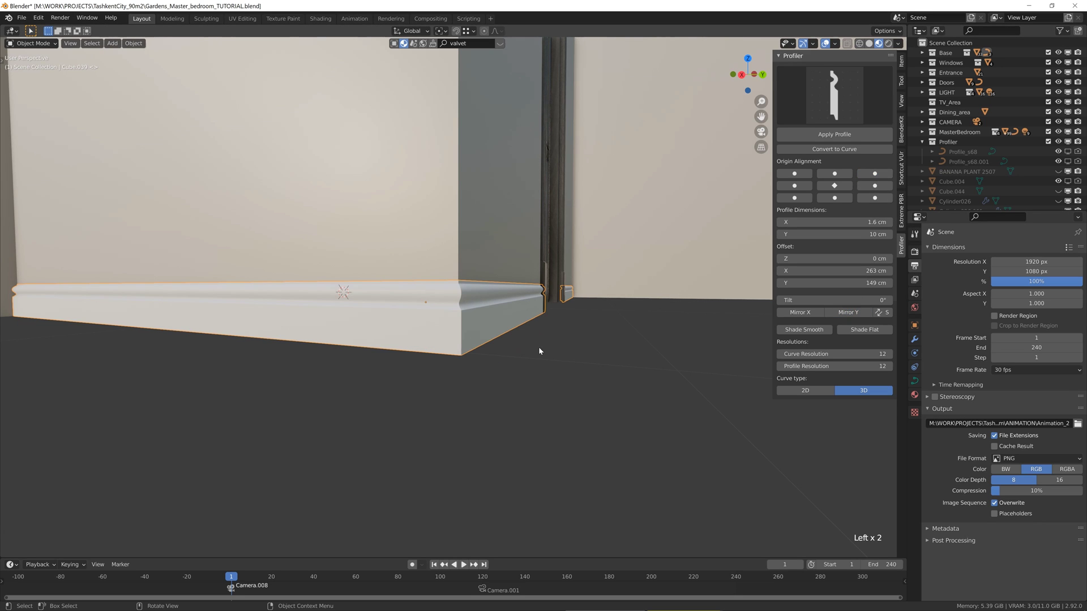
Move the baseboard curve's end point on the corner side of the door along X to meet the door frame.
{"action": "middle_click_drag", "start_coordinate": [539, 351], "coordinate": [487, 359]}
{"action": "middle_click_drag", "start_coordinate": [283, 383], "coordinate": [425, 380], "text": "shift"}
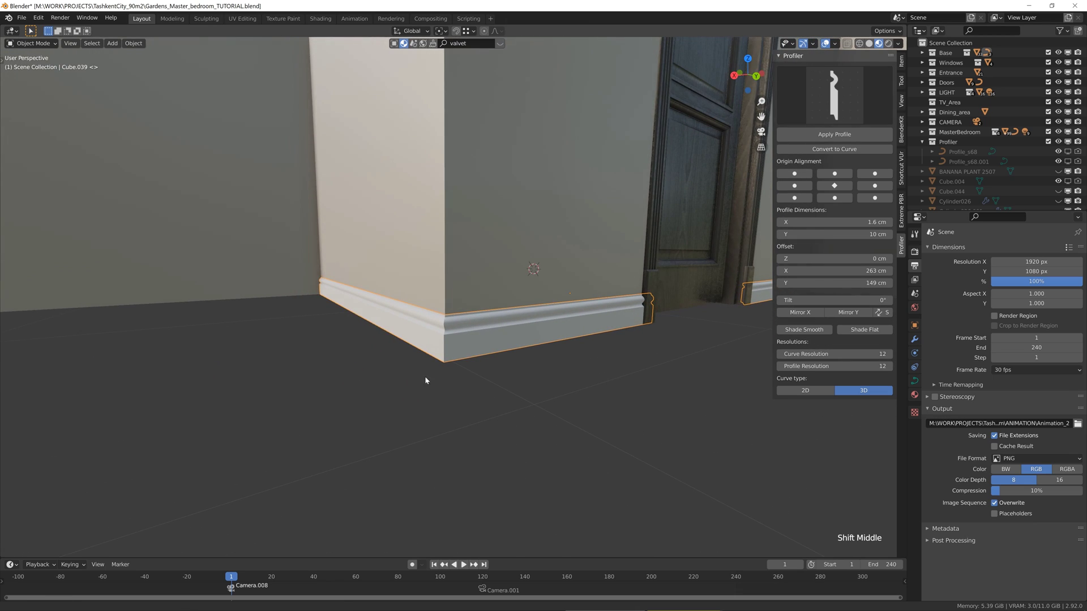
{"action": "middle_click_drag", "start_coordinate": [540, 386], "coordinate": [493, 389]}
{"action": "key", "text": "1"}
{"action": "key", "text": "shift+z"}
{"action": "key", "text": "shift+z"}
{"action": "left_click_drag", "start_coordinate": [496, 283], "coordinate": [551, 378]}
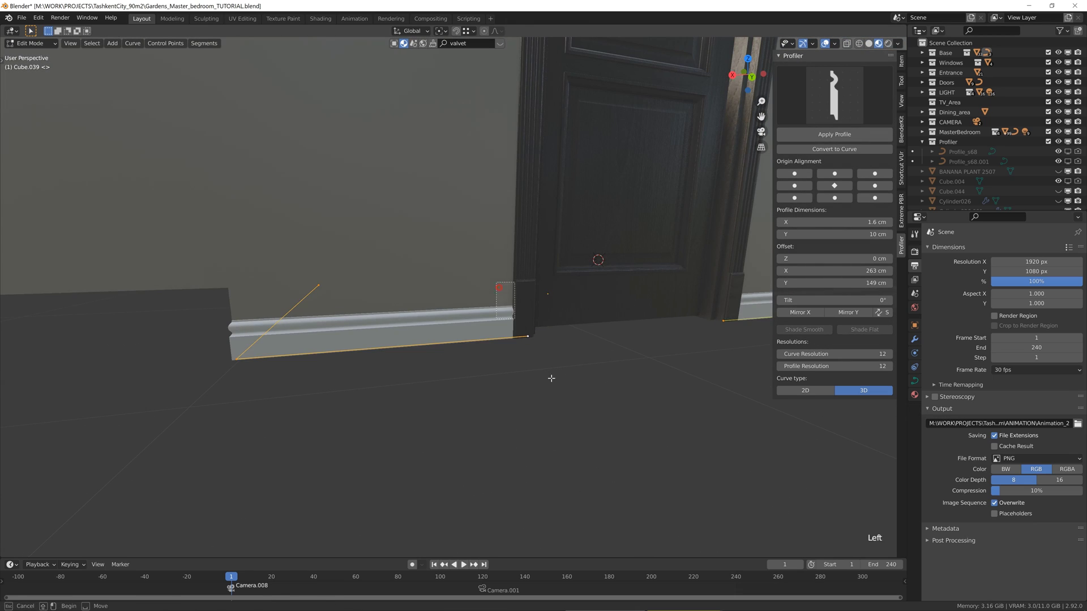
{"action": "key", "text": "g"}
{"action": "key", "text": "x"}
{"action": "left_click", "coordinate": [533, 383]}
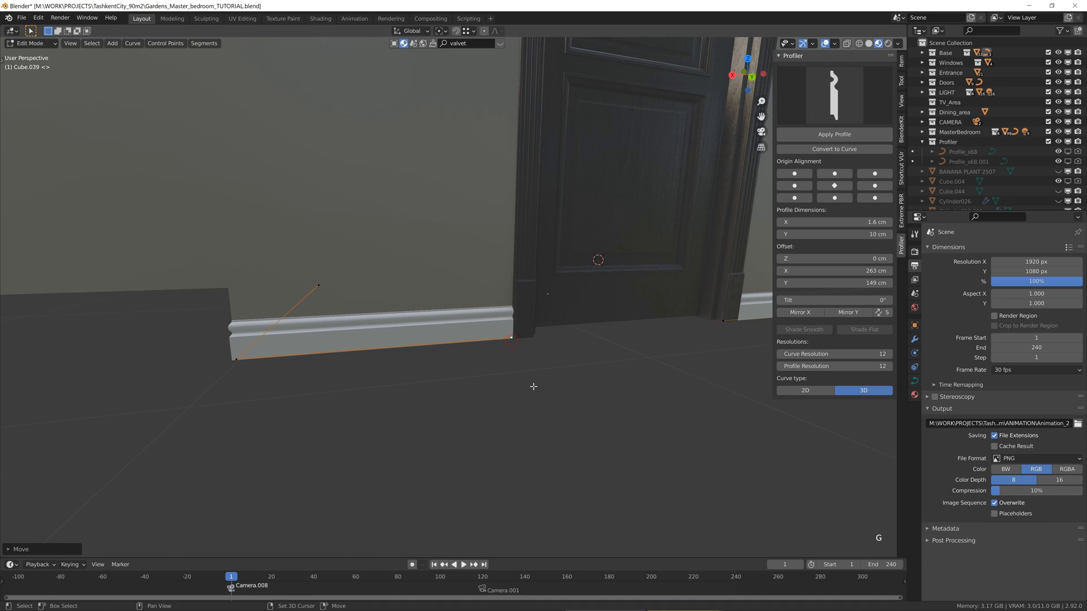
Move the curve's end point on the far side of the door about 5 cm along X to the frame and leave Edit Mode.
{"action": "middle_click_drag", "start_coordinate": [588, 357], "coordinate": [545, 363], "text": "shift"}
{"action": "key", "text": "g"}
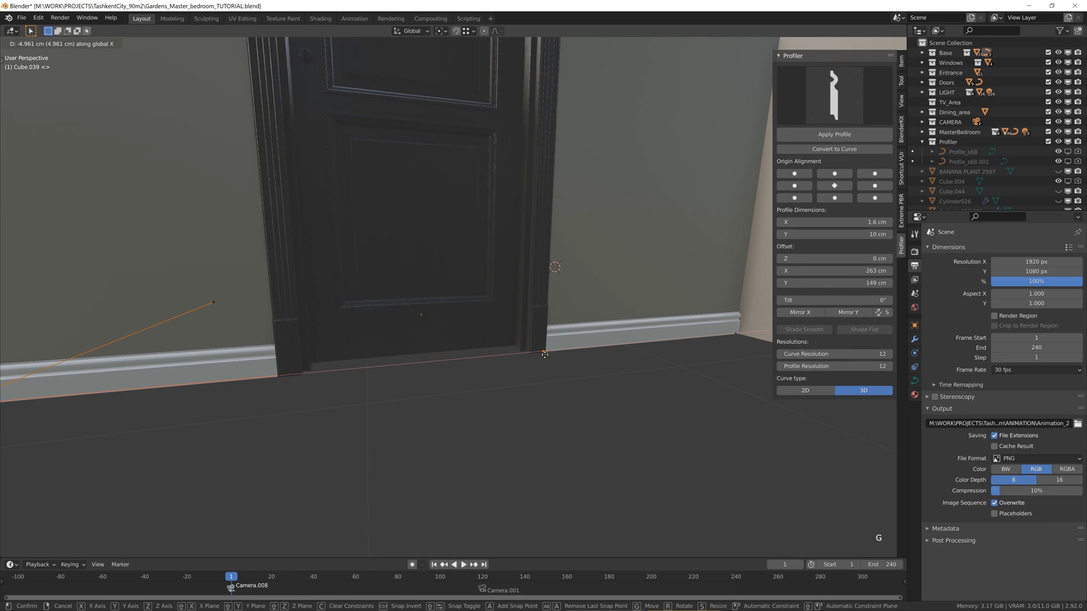
{"action": "left_click", "coordinate": [546, 354]}
{"action": "middle_click_drag", "start_coordinate": [623, 392], "coordinate": [522, 400]}
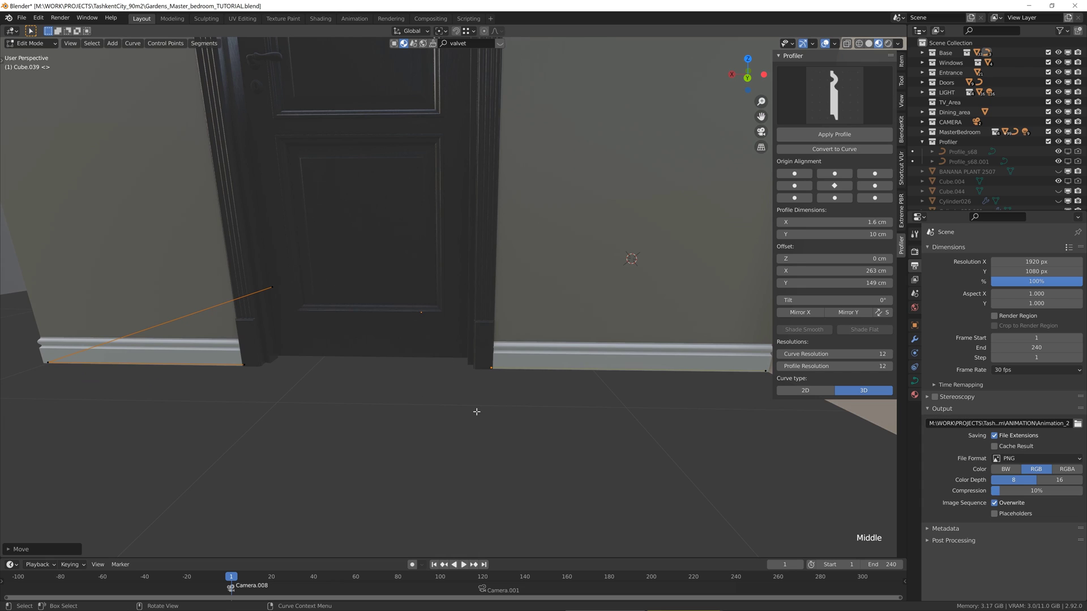
{"action": "key", "text": "Tab"}
{"action": "middle_click_drag", "start_coordinate": [449, 422], "coordinate": [495, 354]}
{"action": "scroll", "coordinate": [529, 405], "scroll_direction": "down", "scroll_amount": 2}
{"action": "key", "text": "n"}
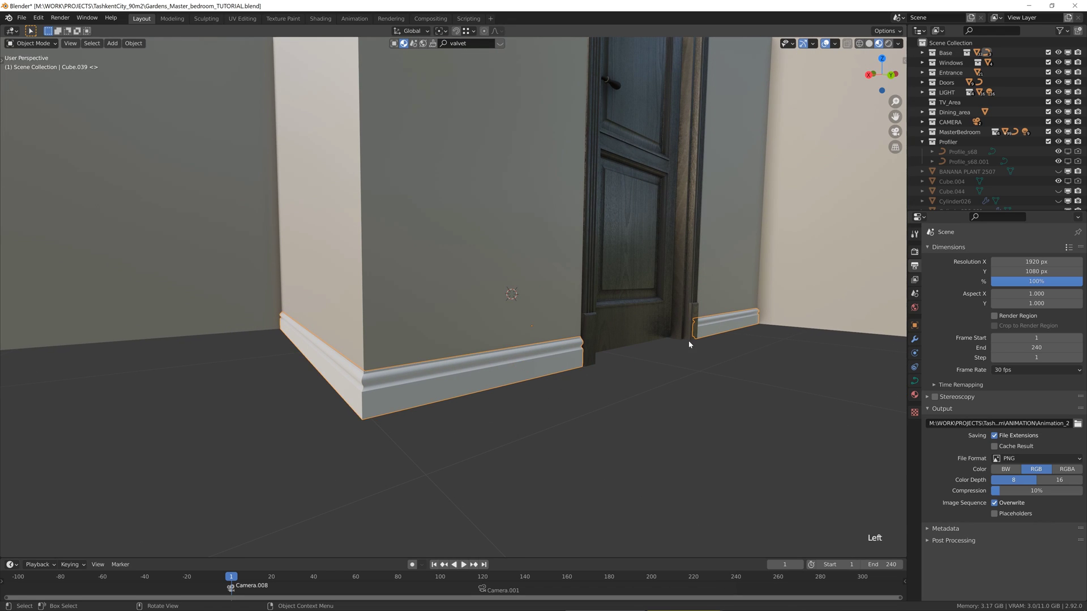
{"action": "key", "text": "n"}
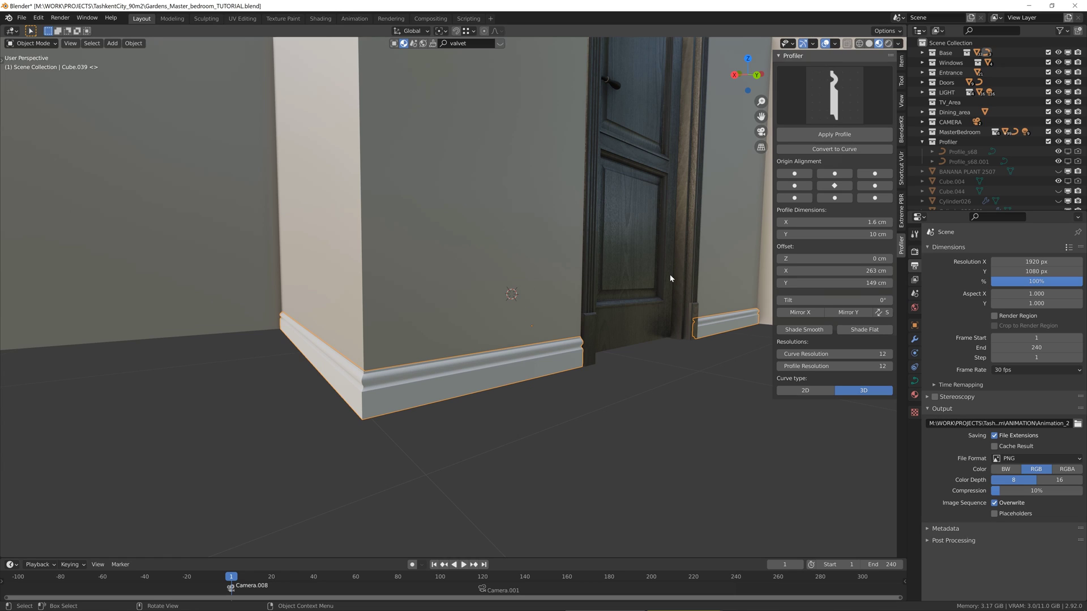
Turn on the Face Orientation overlay and inspect the baseboard's face directions.
{"action": "left_click", "coordinate": [834, 44]}
{"action": "left_click", "coordinate": [773, 231]}
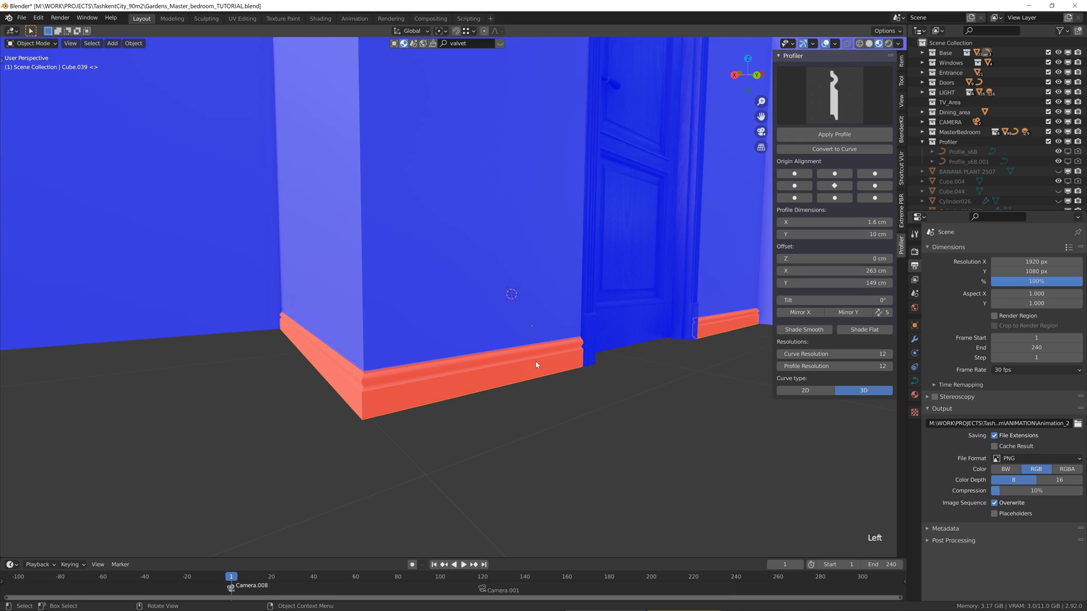
{"action": "middle_click_drag", "start_coordinate": [536, 364], "coordinate": [459, 370]}
{"action": "scroll", "coordinate": [501, 370], "scroll_direction": "up", "scroll_amount": 2}
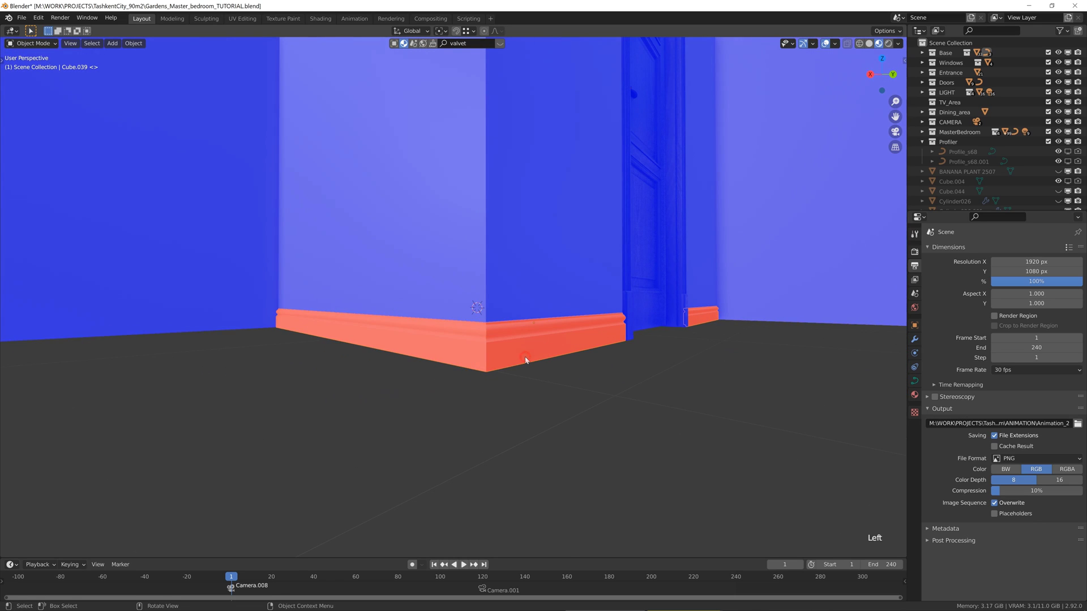
Select the baseboard again and switch its curve direction in Profiler to flip its inverted faces.
{"action": "key", "text": "n"}
{"action": "left_click", "coordinate": [560, 352]}
{"action": "key", "text": "g"}
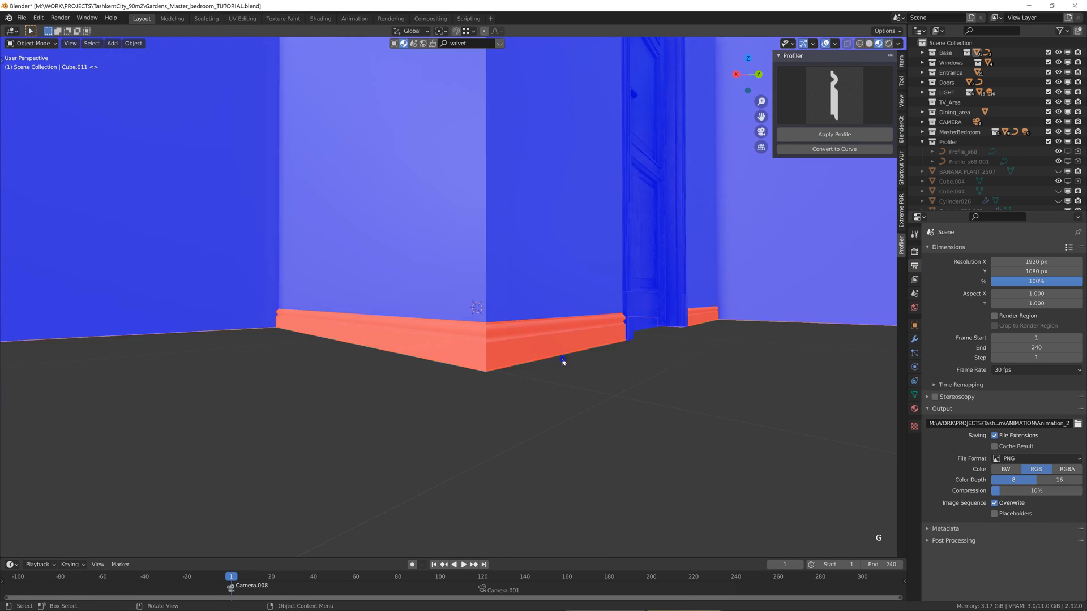
{"action": "left_click", "coordinate": [668, 307]}
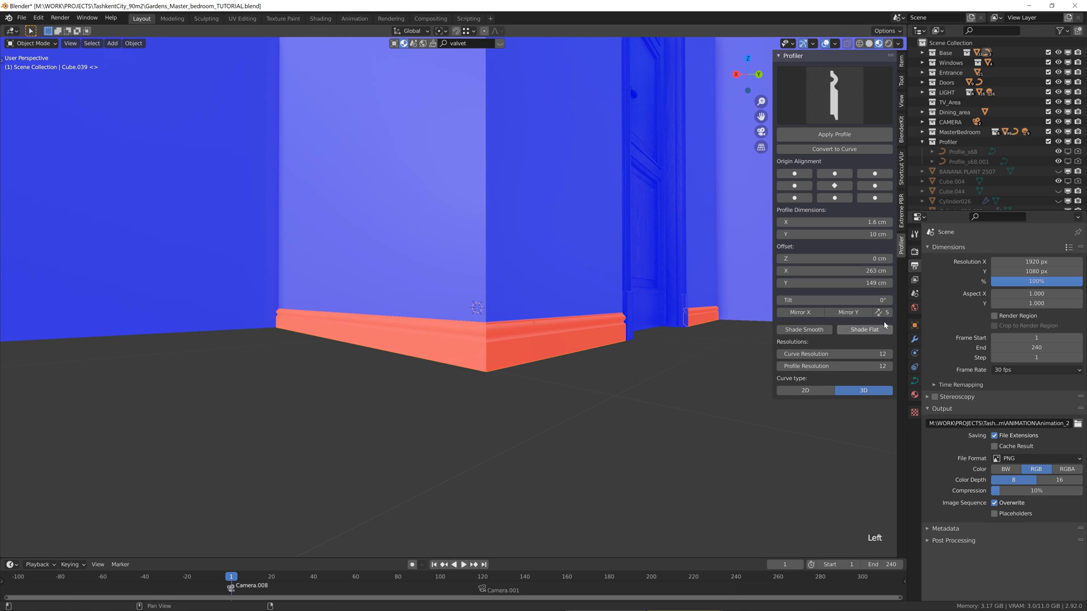
{"action": "key", "text": "g"}
{"action": "right_click", "coordinate": [718, 342]}
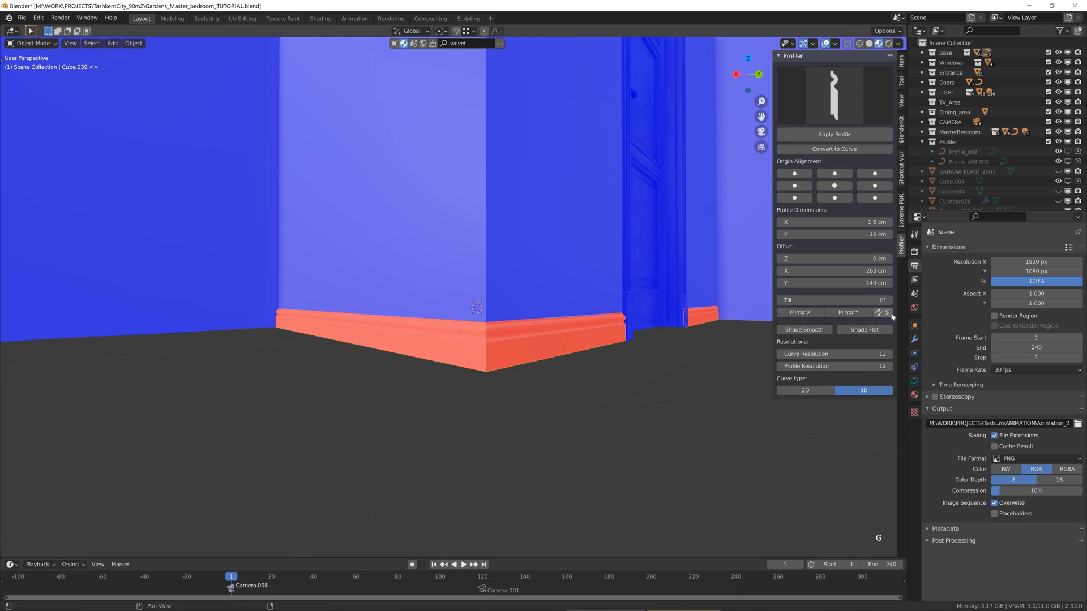
{"action": "left_click", "coordinate": [882, 315]}
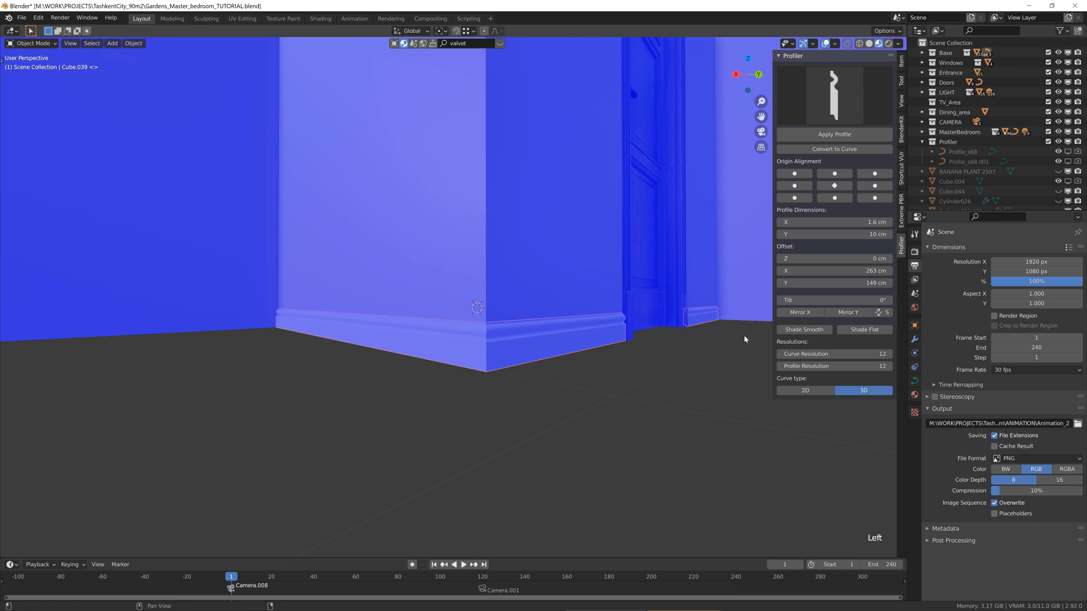
{"action": "mouse_move", "coordinate": [669, 336]}
{"action": "middle_mouse_down"}
{"action": "mouse_move", "coordinate": [604, 335]}
{"action": "mouse_move", "coordinate": [653, 334]}
{"action": "middle_mouse_up"}
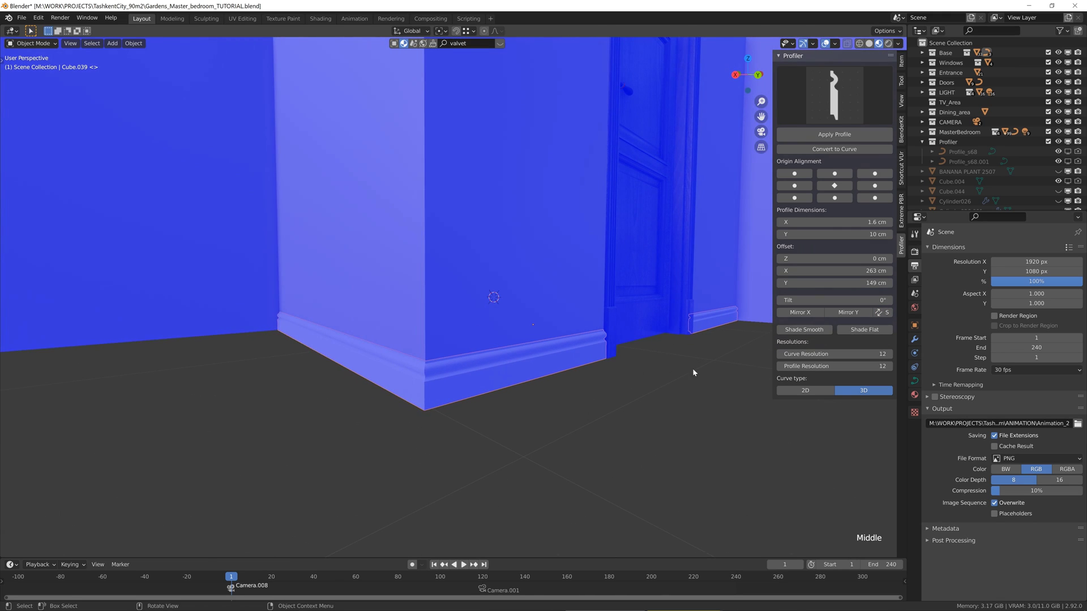
{"action": "middle_click_drag", "start_coordinate": [596, 391], "coordinate": [582, 372]}
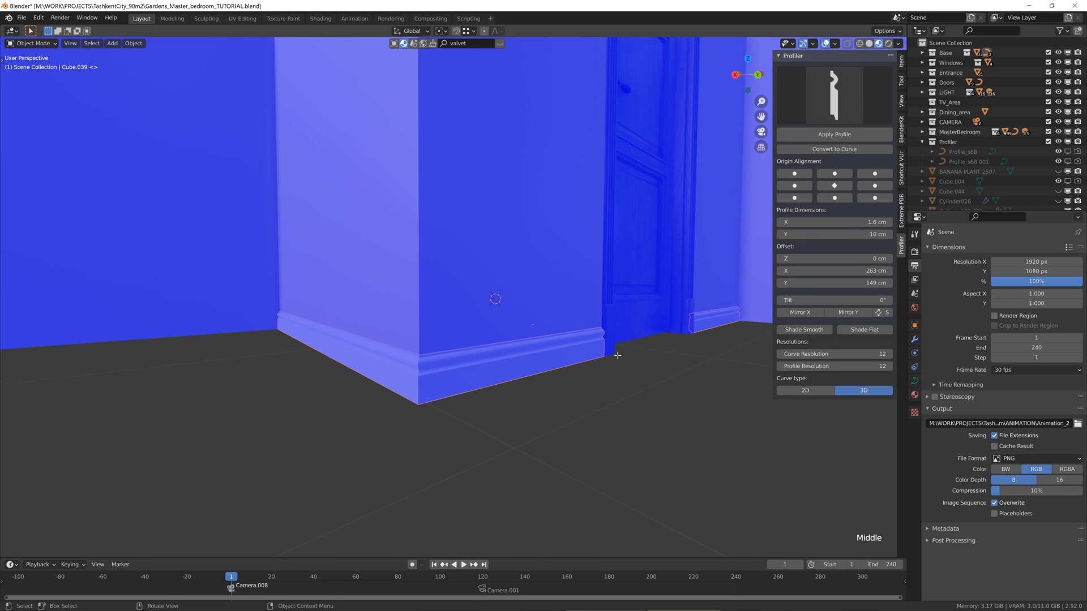
Select all points of the baseboard curve in Edit Mode, switch the segments' direction, and switch it back.
{"action": "key", "text": "Tab"}
{"action": "key", "text": "a"}
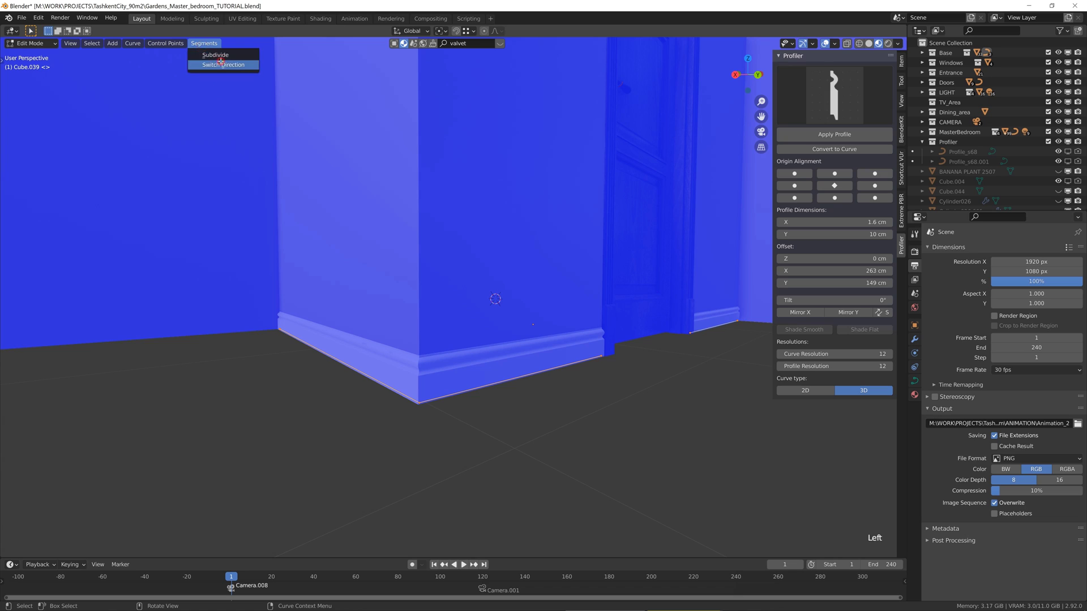
{"action": "left_click", "coordinate": [221, 64]}
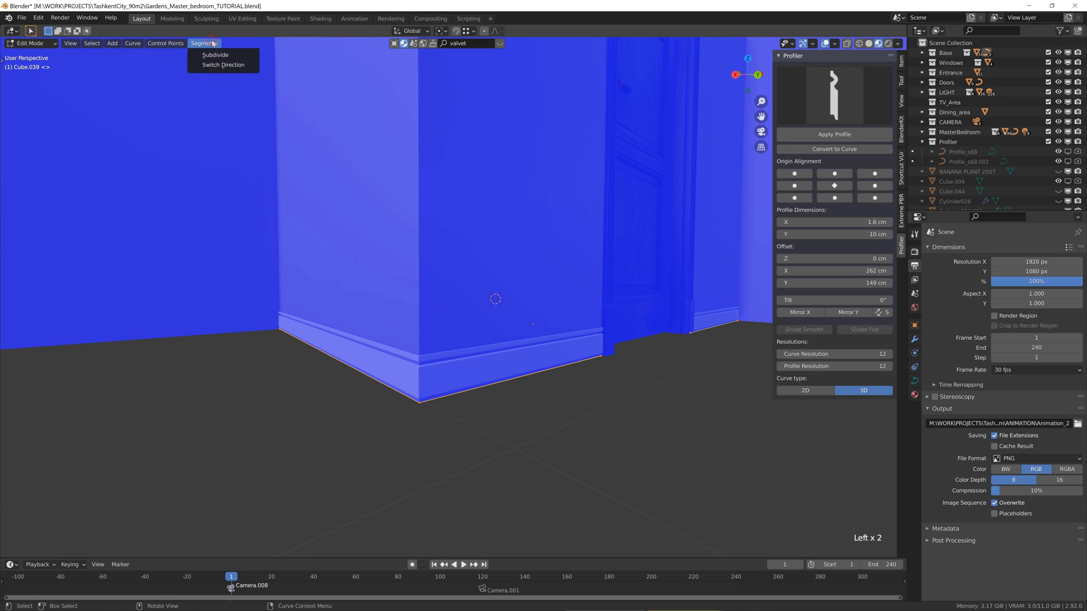
{"action": "left_click", "coordinate": [217, 67]}
Turn off the Face Orientation overlay and return the baseboard curve to Object Mode.
{"action": "middle_click_drag", "start_coordinate": [564, 428], "coordinate": [486, 264], "text": "shift"}
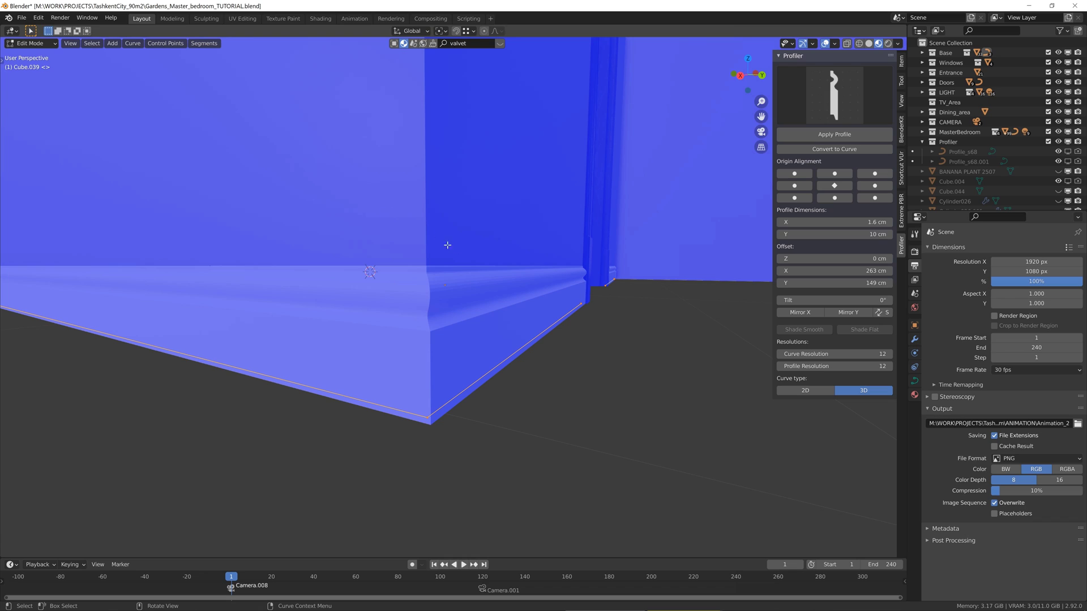
{"action": "left_click", "coordinate": [834, 43]}
{"action": "left_click", "coordinate": [781, 224]}
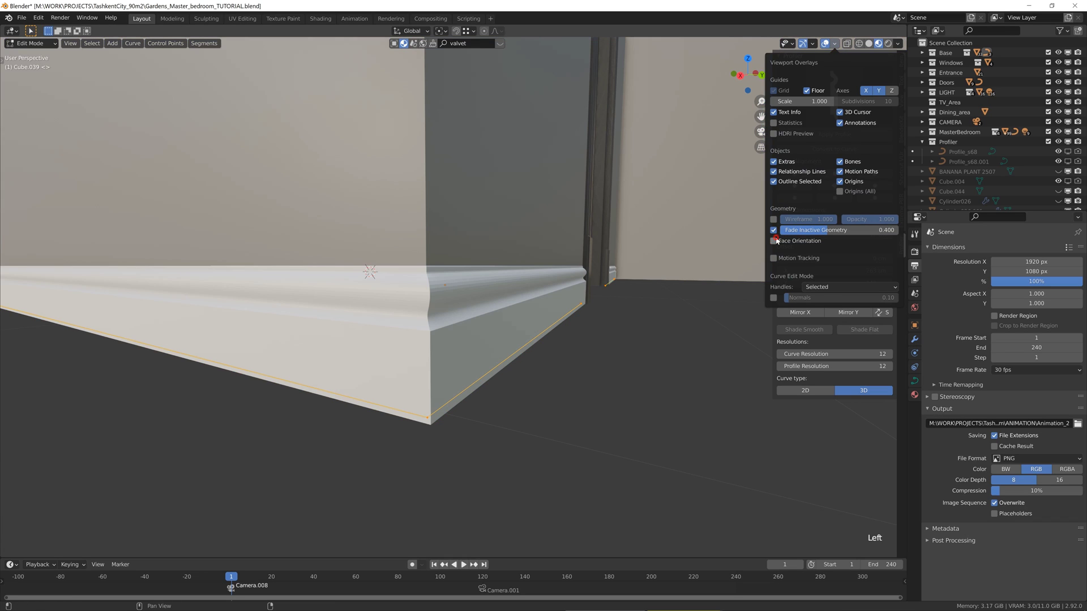
{"action": "scroll", "coordinate": [523, 285], "scroll_direction": "down", "scroll_amount": 5}
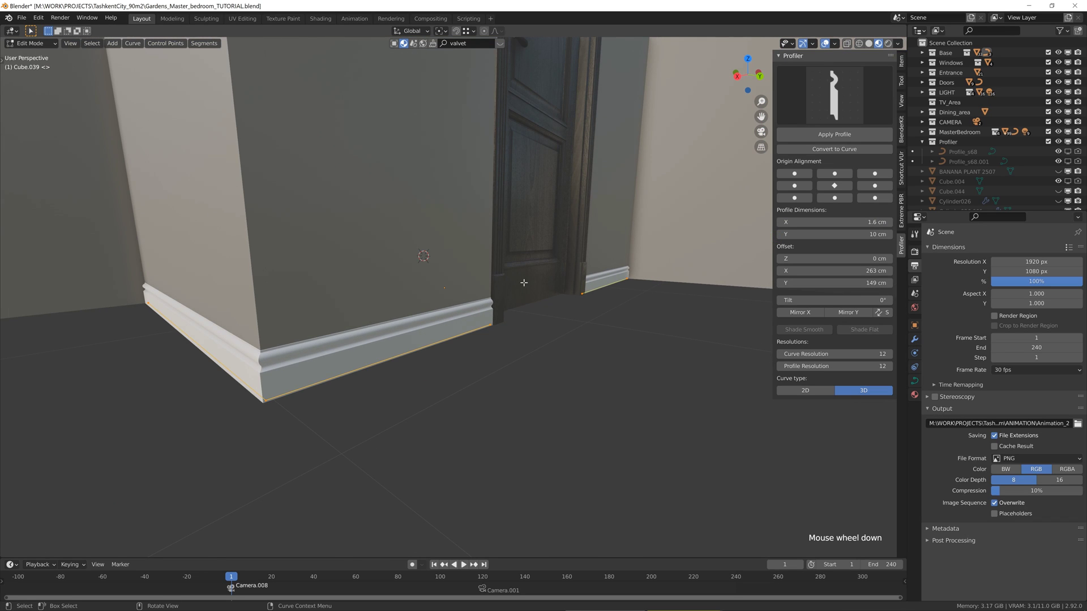
{"action": "key", "text": "n"}
{"action": "middle_click_drag", "start_coordinate": [524, 283], "coordinate": [517, 347]}
{"action": "key", "text": "Tab"}
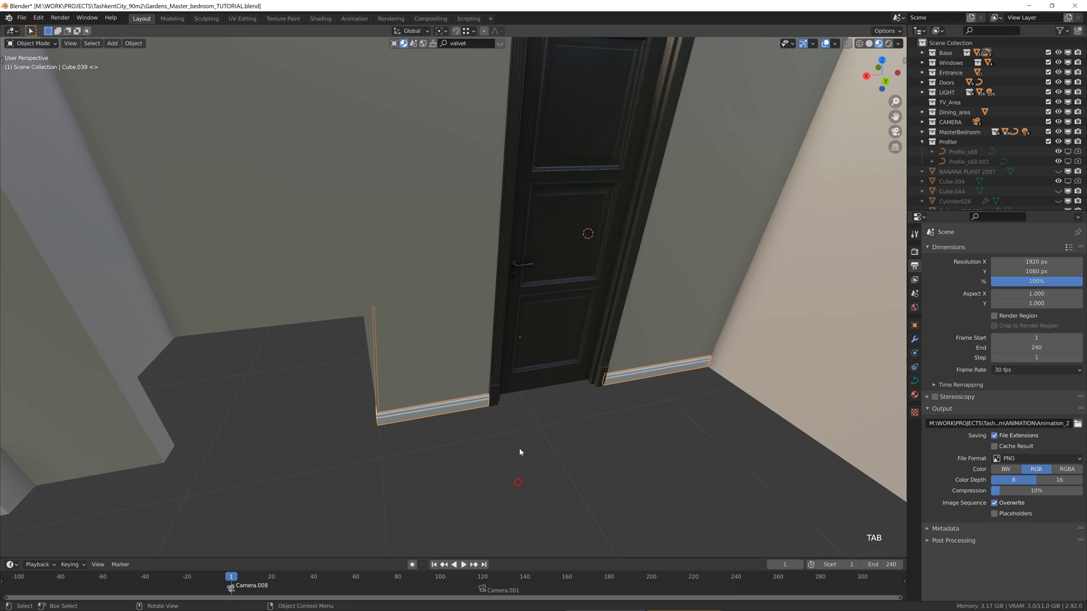
{"action": "middle_click_drag", "start_coordinate": [520, 451], "coordinate": [490, 308]}
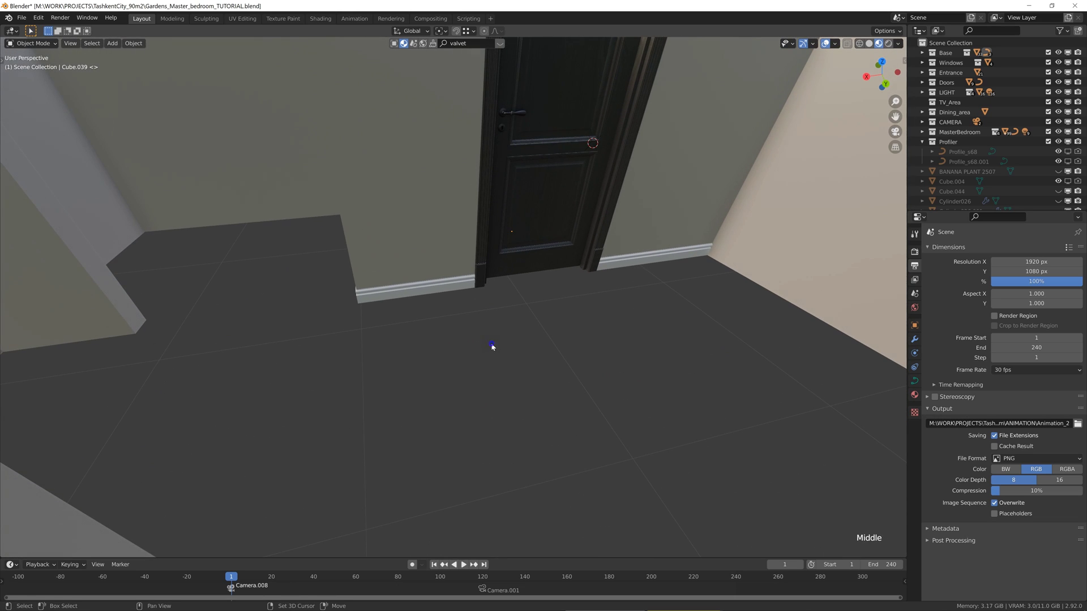
{"action": "key", "text": "shift+a"}
{"action": "mouse_move", "coordinate": [510, 383]}
{"action": "left_click", "coordinate": [572, 385]}
{"action": "scroll", "coordinate": [520, 352], "scroll_direction": "up", "scroll_amount": 4}
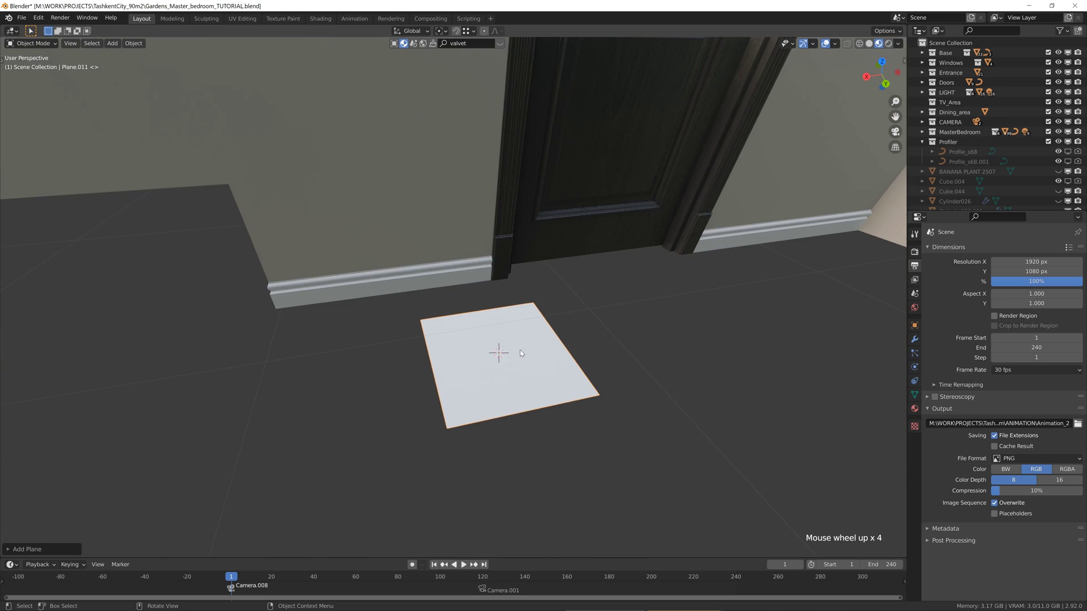
{"action": "middle_click_drag", "start_coordinate": [519, 350], "coordinate": [505, 349]}
{"action": "key", "text": "x"}
{"action": "left_click", "coordinate": [505, 349]}
{"action": "scroll", "coordinate": [452, 324], "scroll_direction": "down", "scroll_amount": 4}
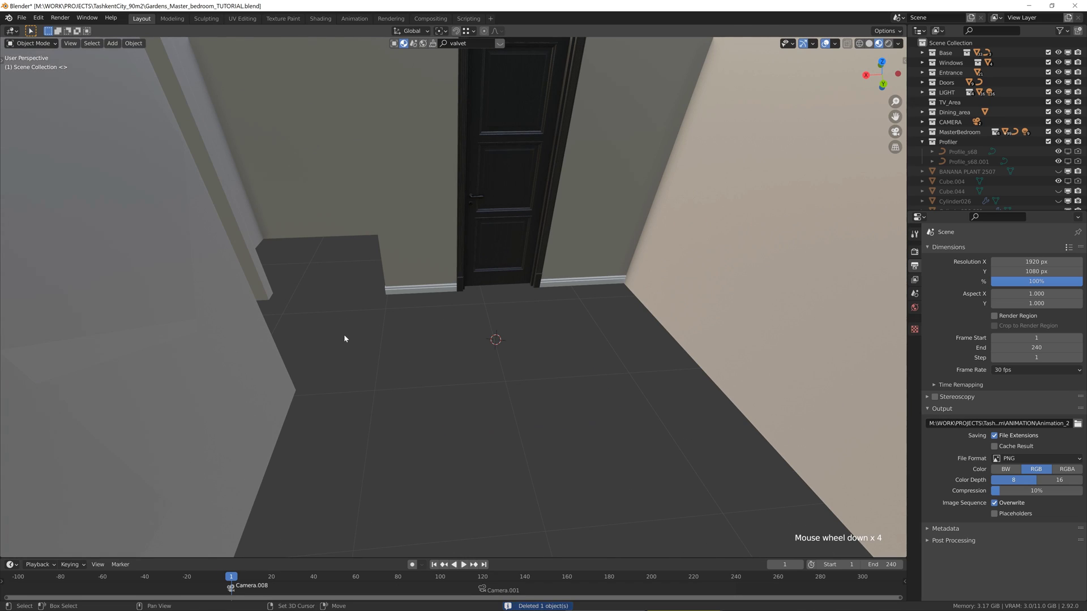
Snap the 3D cursor to the world origin and add a plane there.
{"action": "key", "text": "shift+s"}
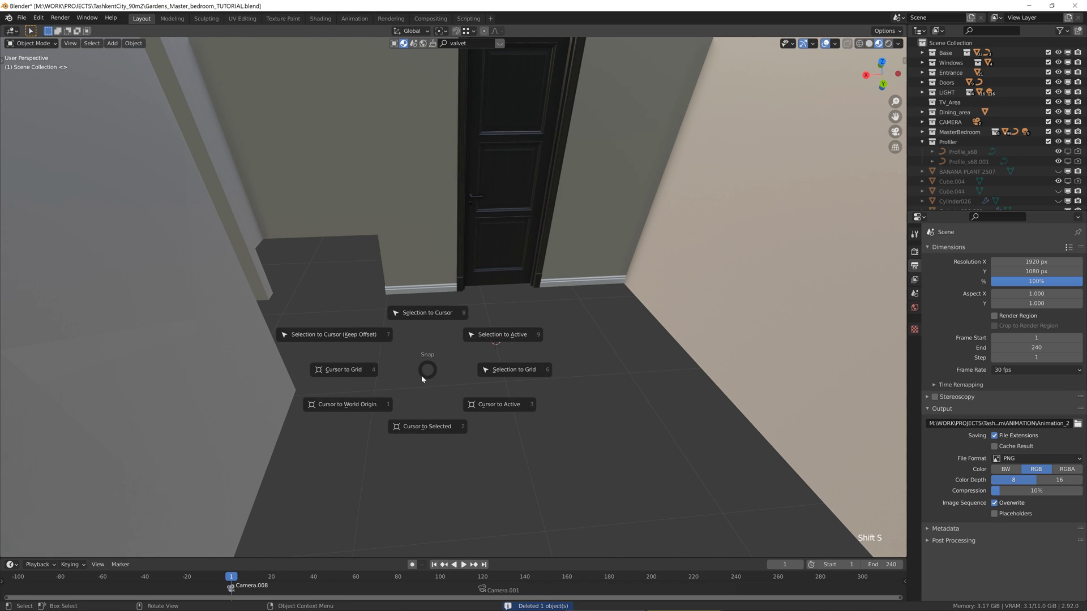
{"action": "left_click", "coordinate": [421, 375]}
{"action": "key", "text": "shift+a"}
{"action": "mouse_move", "coordinate": [566, 333]}
{"action": "left_click", "coordinate": [605, 332]}
{"action": "scroll", "coordinate": [569, 337], "scroll_direction": "down", "scroll_amount": 6}
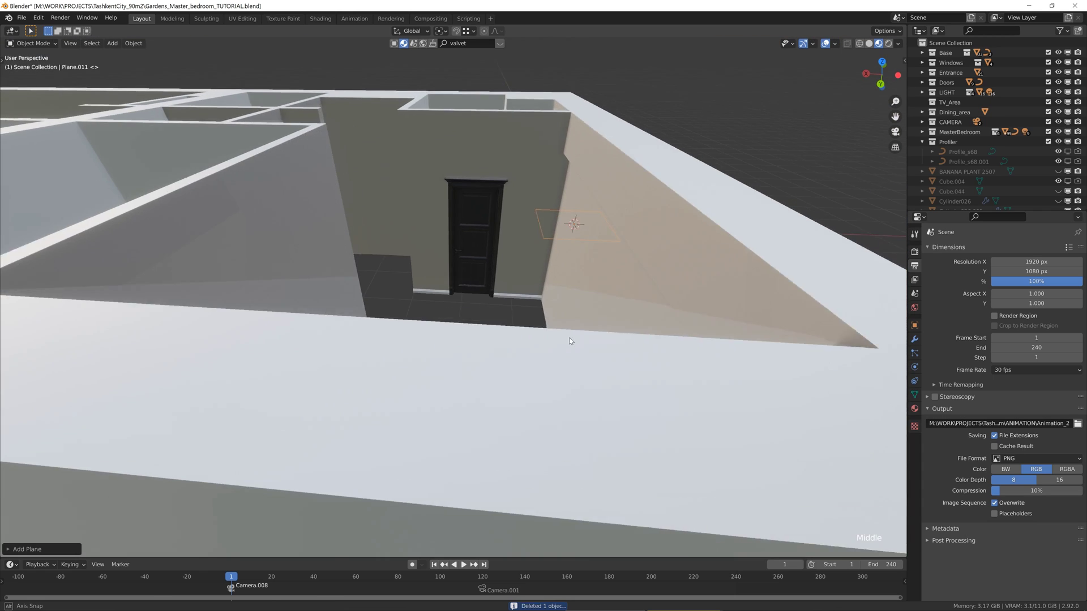
Move the new plane onto the open bedroom floor in front of the door.
{"action": "key", "text": "g"}
{"action": "left_click", "coordinate": [500, 397]}
{"action": "scroll", "coordinate": [467, 379], "scroll_direction": "up", "scroll_amount": 5}
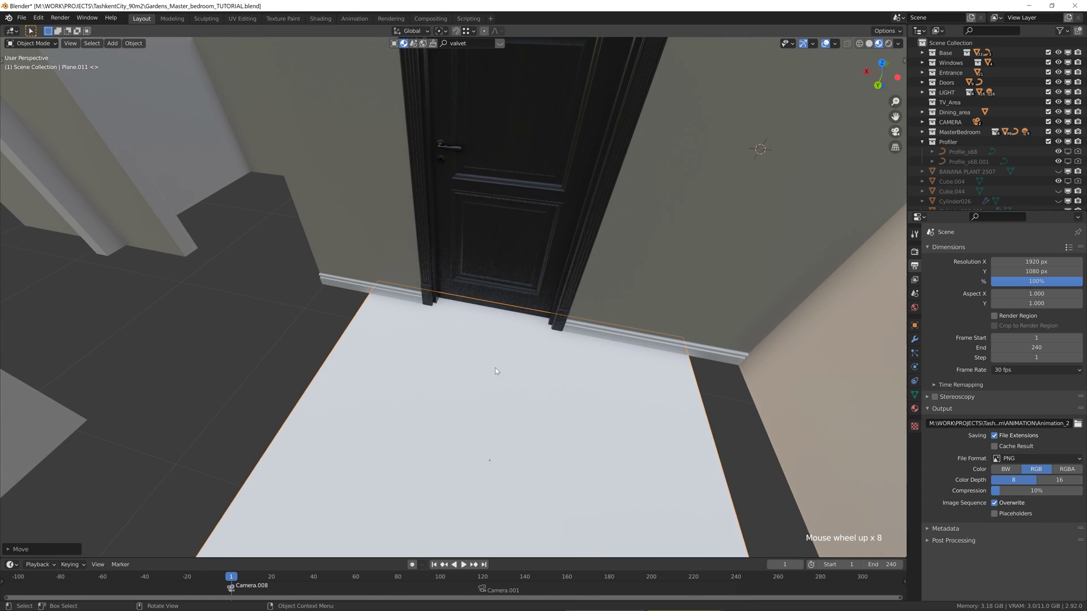
{"action": "middle_click_drag", "start_coordinate": [494, 368], "coordinate": [485, 334], "text": "shift"}
{"action": "scroll", "coordinate": [511, 324], "scroll_direction": "down", "scroll_amount": 1}
{"action": "key", "text": "g"}
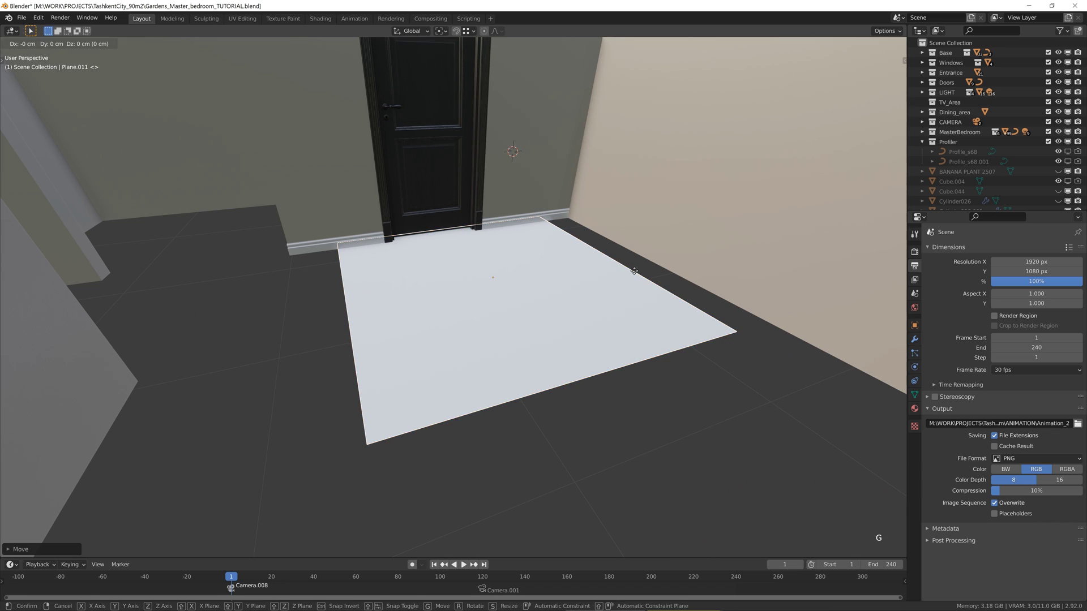
{"action": "left_click", "coordinate": [723, 398]}
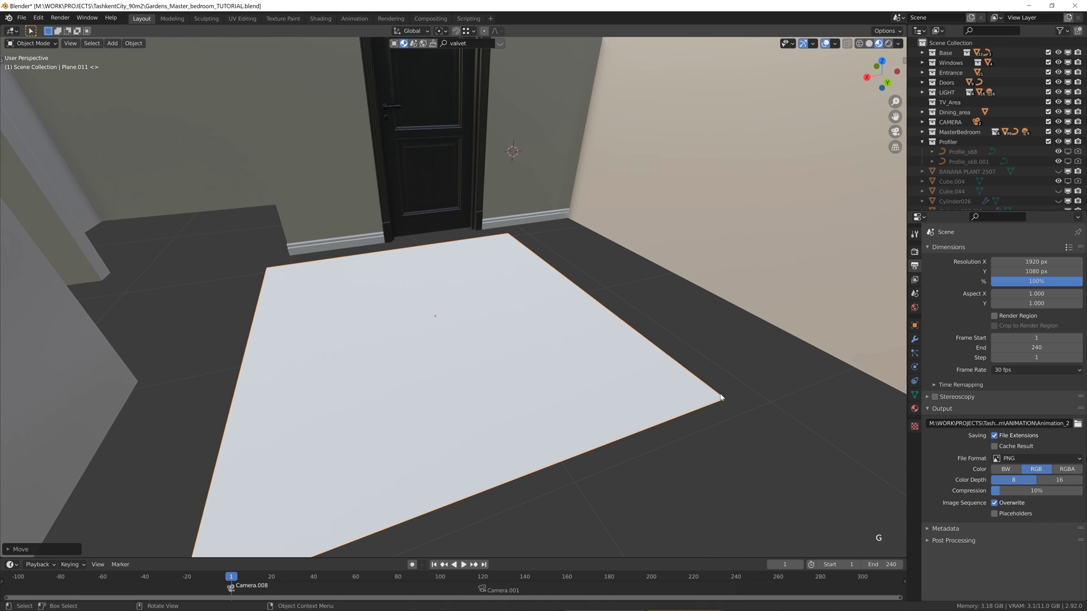
Choose the symmetrical moulding profile with a rounded central bulge from the Profiler library and apply it to the plane.
{"action": "key", "text": "n"}
{"action": "left_click", "coordinate": [842, 136]}
{"action": "left_click", "coordinate": [833, 89]}
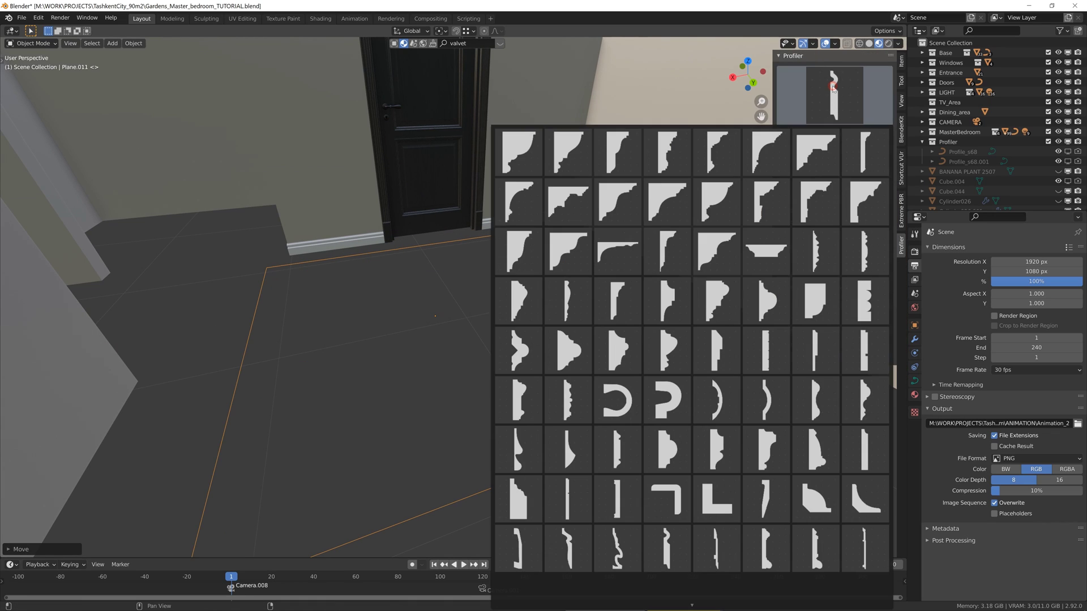
{"action": "left_click", "coordinate": [765, 300]}
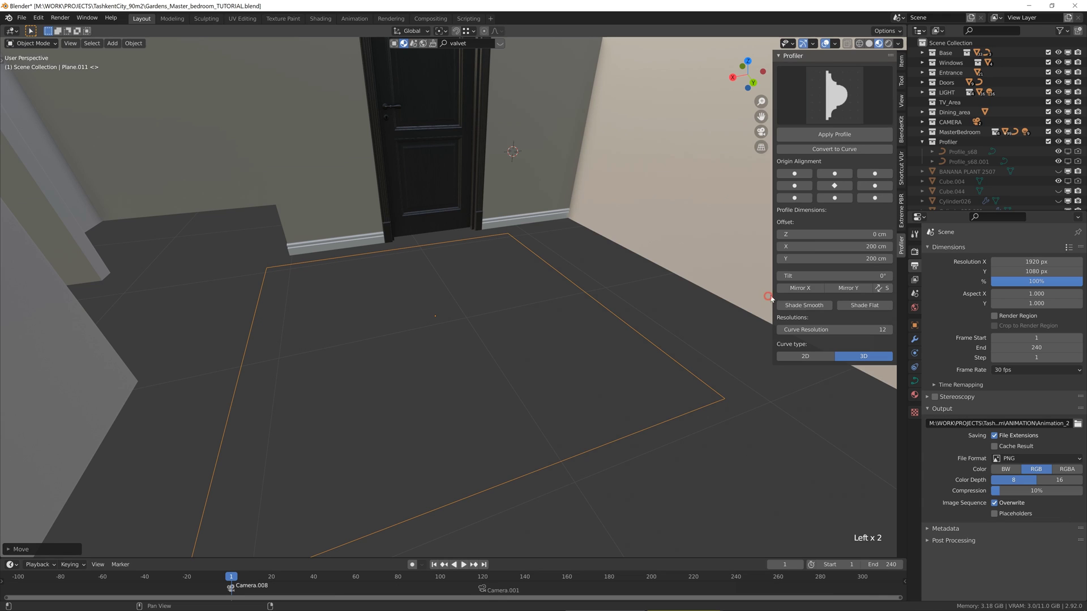
{"action": "left_click", "coordinate": [835, 137]}
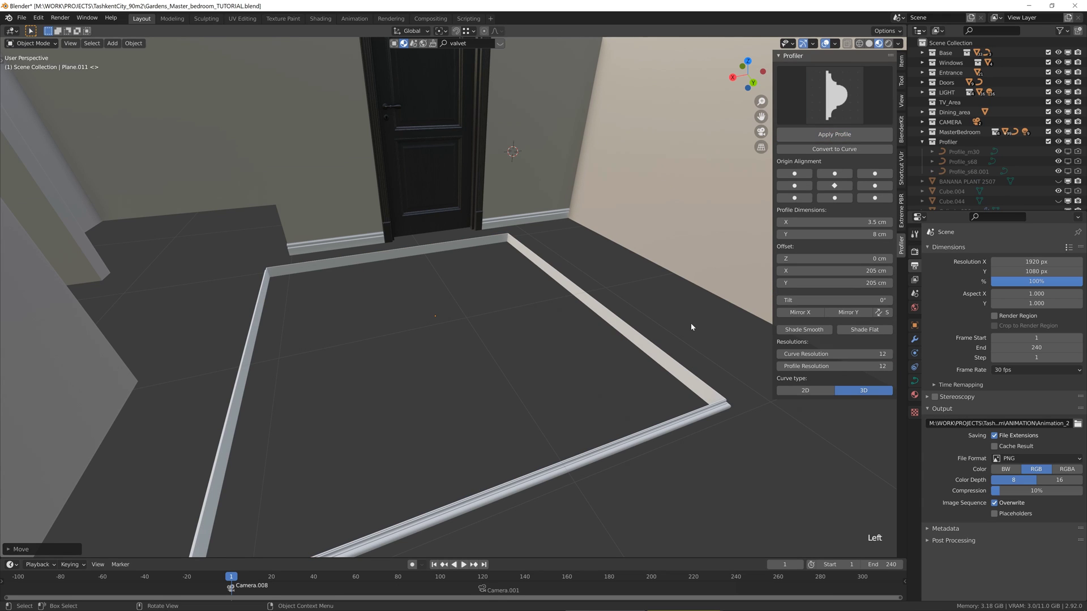
Set the moulding frame's offsets to 52 cm in X and 106 cm in Y, and rotate it 90° about X.
{"action": "mouse_move", "coordinate": [690, 326]}
{"action": "middle_mouse_down", "text": "shift"}
{"action": "mouse_move", "coordinate": [674, 311]}
{"action": "mouse_move", "coordinate": [699, 320]}
{"action": "middle_mouse_up", "text": "shift"}
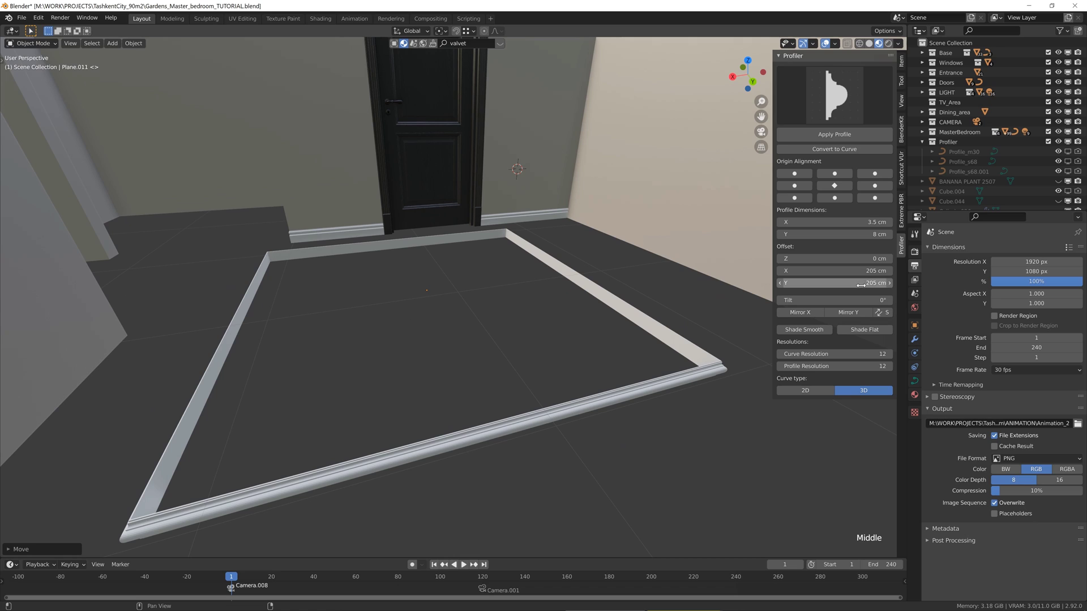
{"action": "left_click_drag", "start_coordinate": [859, 283], "coordinate": [815, 270]}
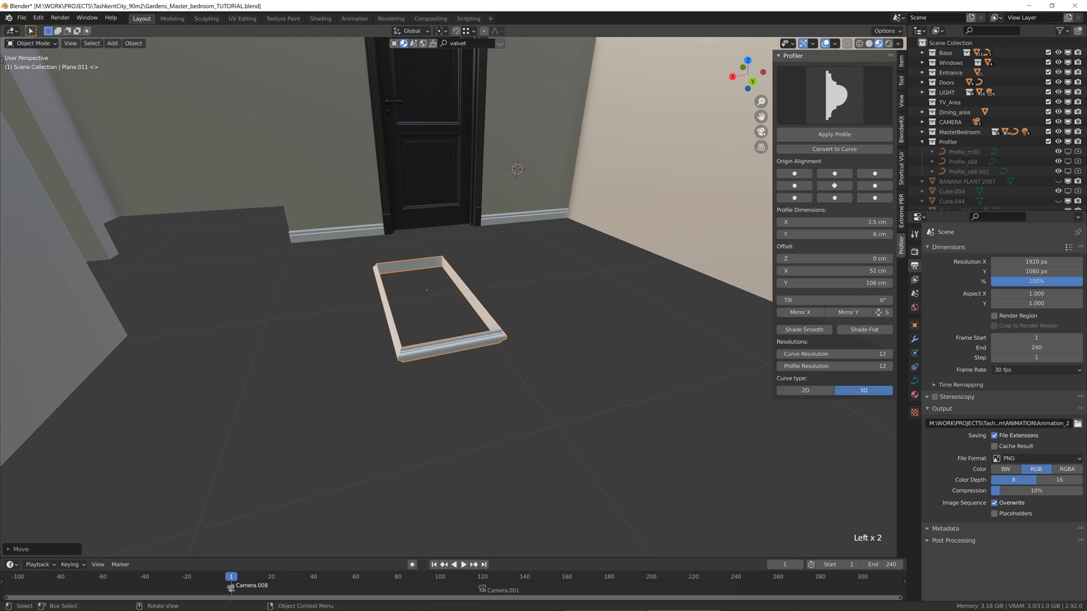
{"action": "type", "text": "rx"}
{"action": "type", "text": "90"}
{"action": "key", "text": "Return"}
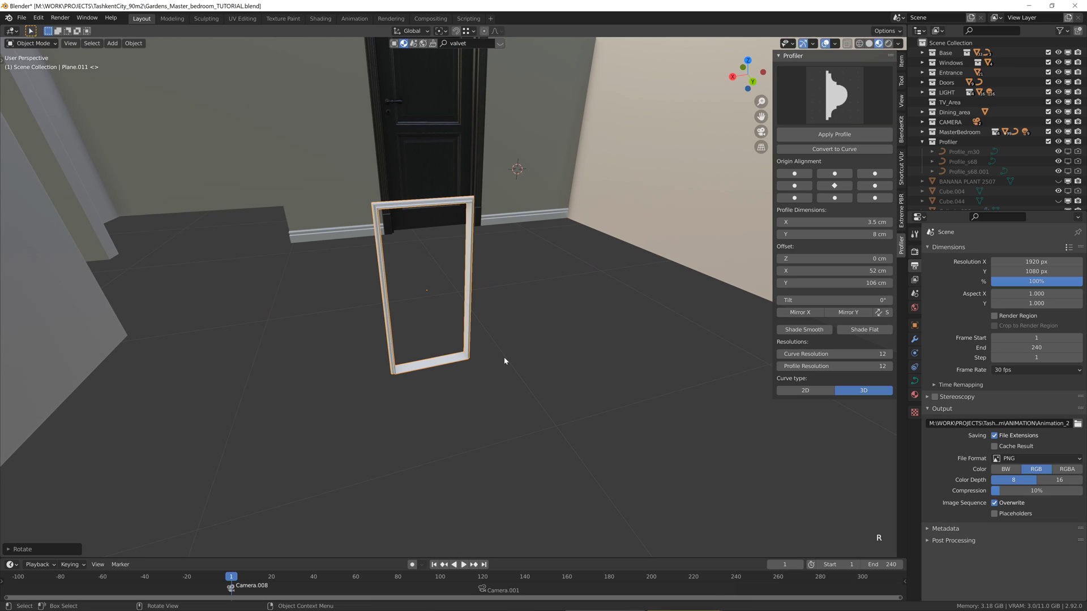
Move the moulding frame horizontally onto the narrow wall section beside the door, keeping its height locked.
{"action": "middle_click_drag", "start_coordinate": [504, 357], "coordinate": [530, 407], "text": "shift"}
{"action": "key", "text": "g"}
{"action": "key", "text": "shift+z"}
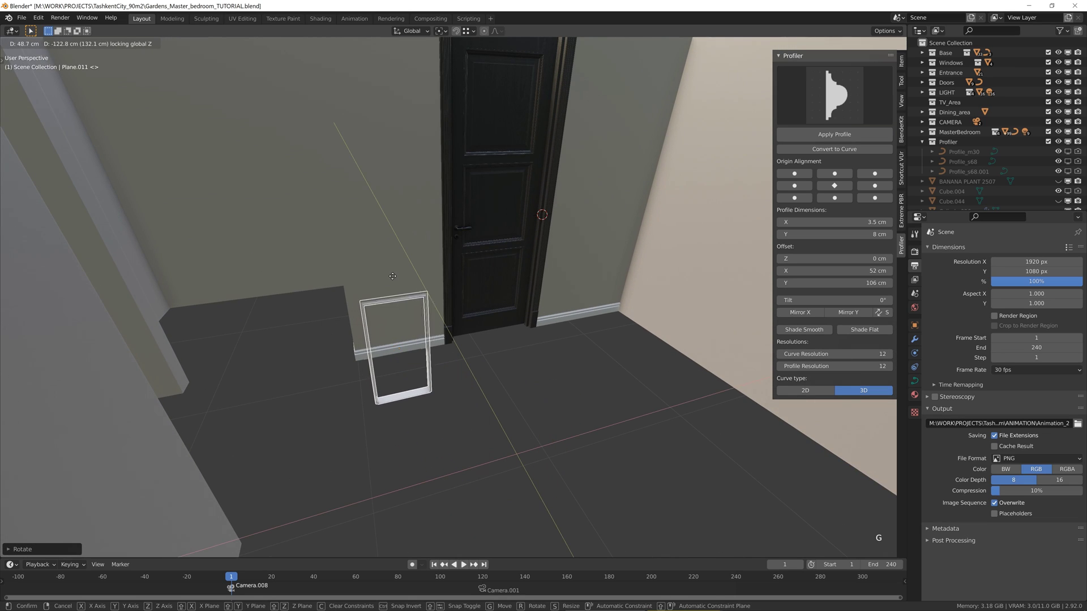
{"action": "left_click", "coordinate": [412, 185]}
{"action": "scroll", "coordinate": [412, 184], "scroll_direction": "up", "scroll_amount": 3}
{"action": "middle_click_drag", "start_coordinate": [412, 185], "coordinate": [487, 357], "text": "shift"}
{"action": "middle_click_drag", "start_coordinate": [487, 356], "coordinate": [543, 336], "text": "shift"}
{"action": "key", "text": "KP_Decimal"}
{"action": "scroll", "coordinate": [453, 316], "scroll_direction": "down", "scroll_amount": 2}
{"action": "middle_click_drag", "start_coordinate": [570, 292], "coordinate": [521, 198], "text": "shift"}
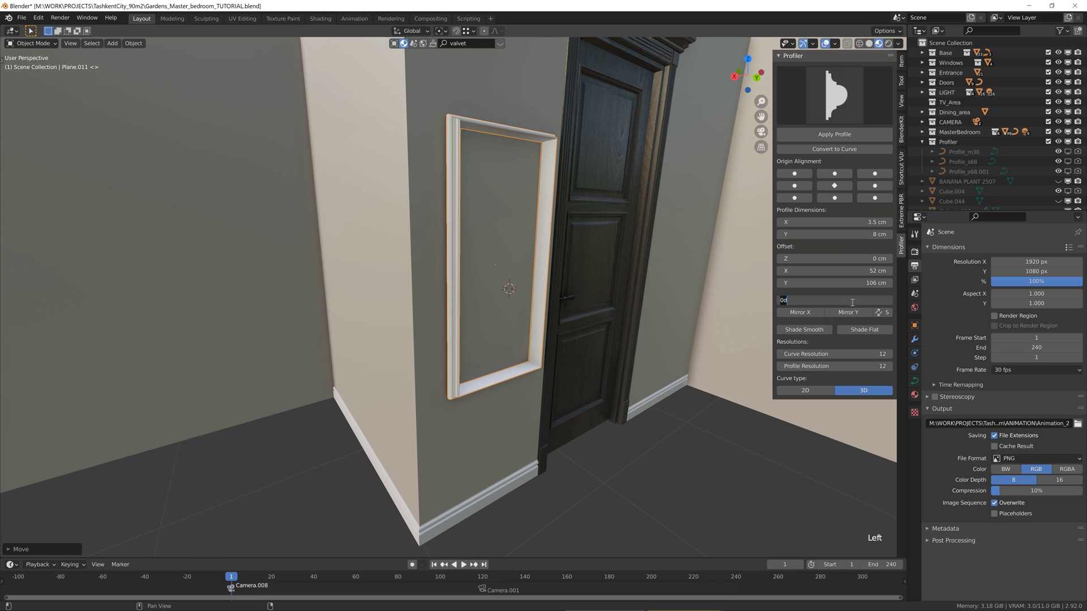
Set the moulding frame's tilt to 90° and its profile dimensions to 2 cm in X and 5 cm in Y.
{"action": "key", "text": "Return"}
{"action": "middle_click_drag", "start_coordinate": [577, 232], "coordinate": [524, 303]}
{"action": "scroll", "coordinate": [548, 323], "scroll_direction": "down", "scroll_amount": 1}
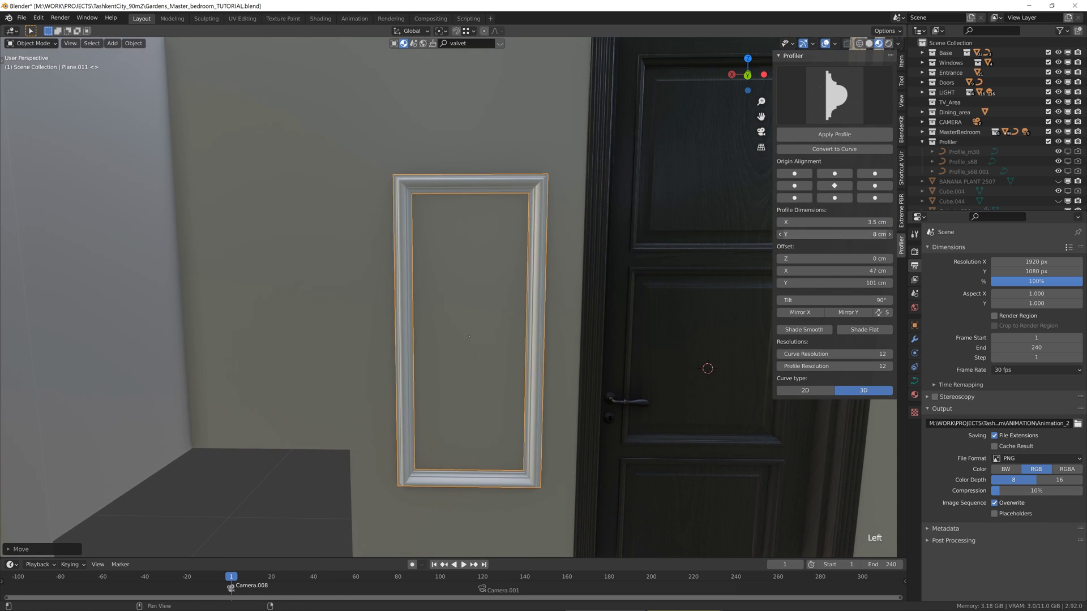
{"action": "key", "text": "Return"}
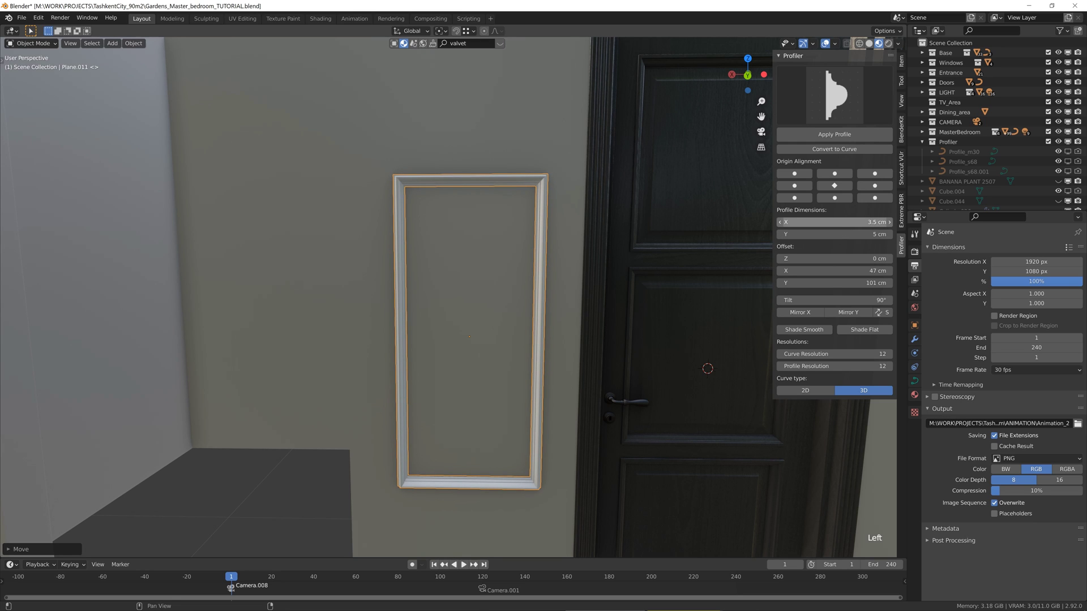
{"action": "middle_click_drag", "start_coordinate": [560, 230], "coordinate": [498, 194]}
{"action": "scroll", "coordinate": [498, 194], "scroll_direction": "up", "scroll_amount": 1}
{"action": "scroll", "coordinate": [492, 262], "scroll_direction": "down", "scroll_amount": 1}
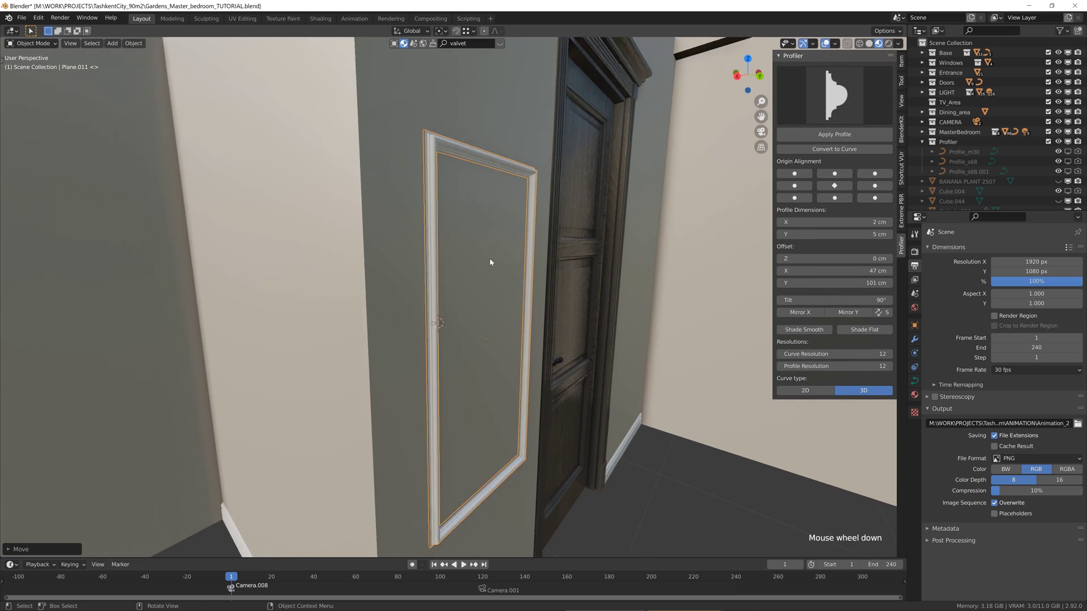
Increase the moulding frame's Y offset to 202 cm so it spans most of the wall's height.
{"action": "middle_click_drag", "start_coordinate": [493, 262], "coordinate": [497, 230]}
{"action": "scroll", "coordinate": [653, 313], "scroll_direction": "down", "scroll_amount": 1}
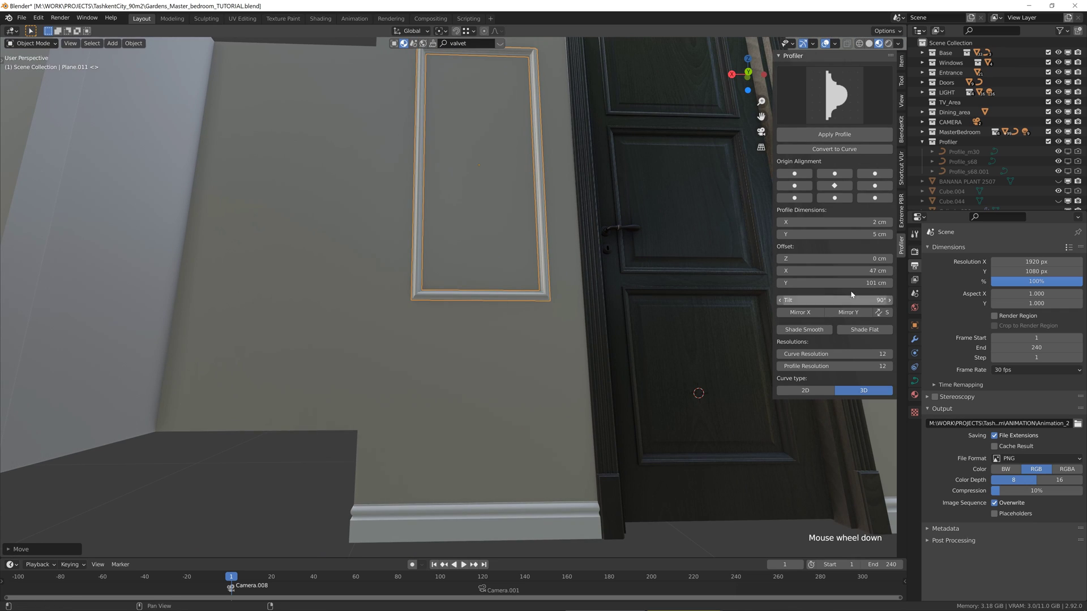
{"action": "left_click_drag", "start_coordinate": [834, 283], "coordinate": [847, 283]}
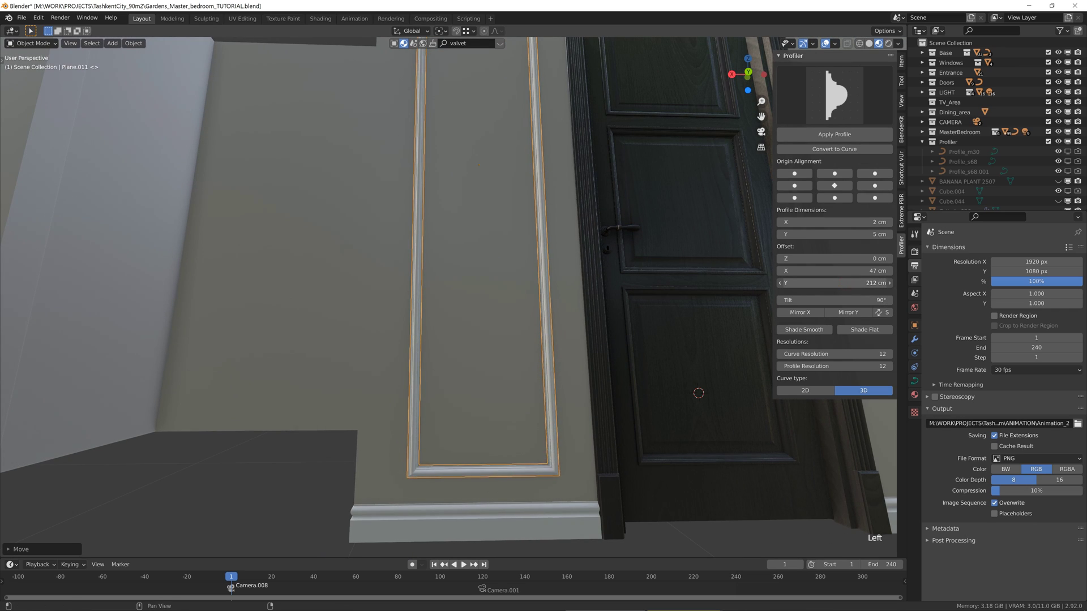
{"action": "middle_click_drag", "start_coordinate": [552, 313], "coordinate": [496, 345], "text": "shift"}
{"action": "scroll", "coordinate": [507, 368], "scroll_direction": "down", "scroll_amount": 2}
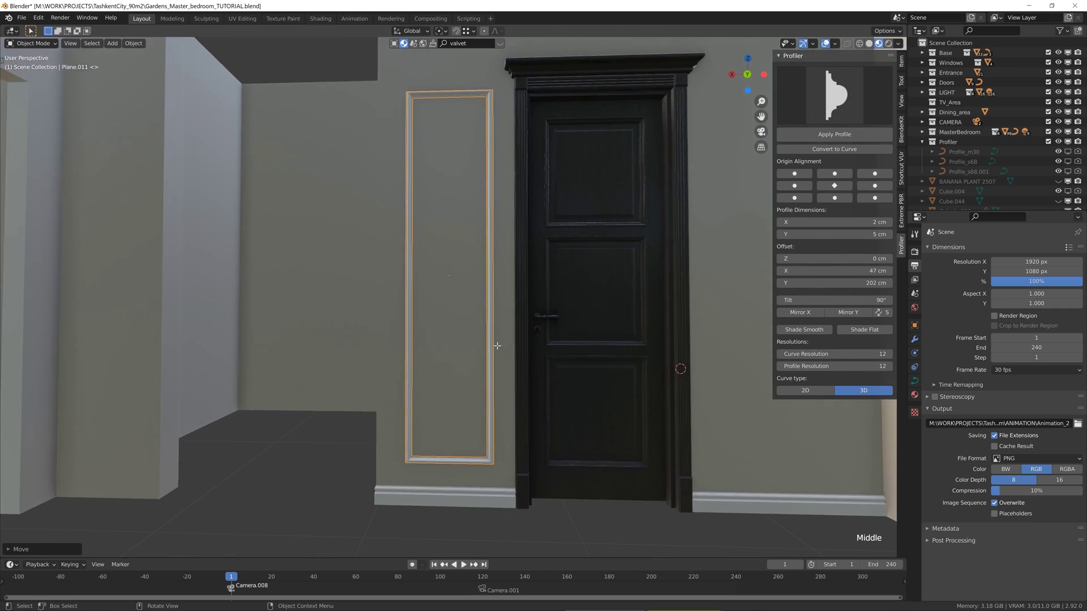
Edit the frame's curve and reposition its bottom points along Z above the baseboard, using vertex snapping, to reach a 204 cm Y offset.
{"action": "key", "text": "Tab"}
{"action": "scroll", "coordinate": [487, 351], "scroll_direction": "down", "scroll_amount": 1}
{"action": "key", "text": "1"}
{"action": "key", "text": "shift+z"}
{"action": "key", "text": "shift+z"}
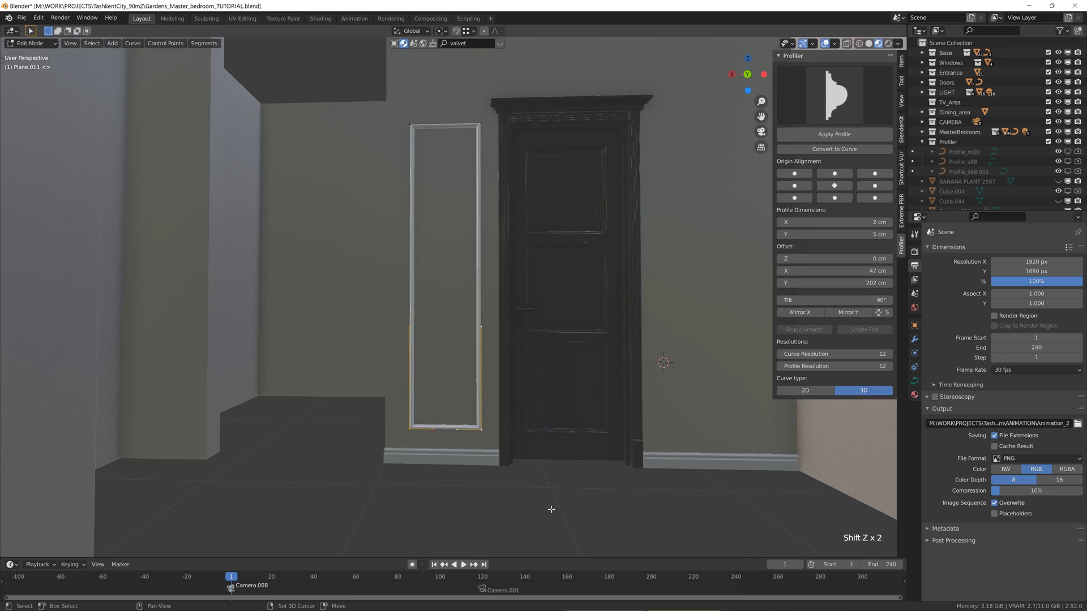
{"action": "middle_click_drag", "start_coordinate": [550, 507], "coordinate": [522, 370], "text": "shift"}
{"action": "key", "text": "g"}
{"action": "key", "text": "z"}
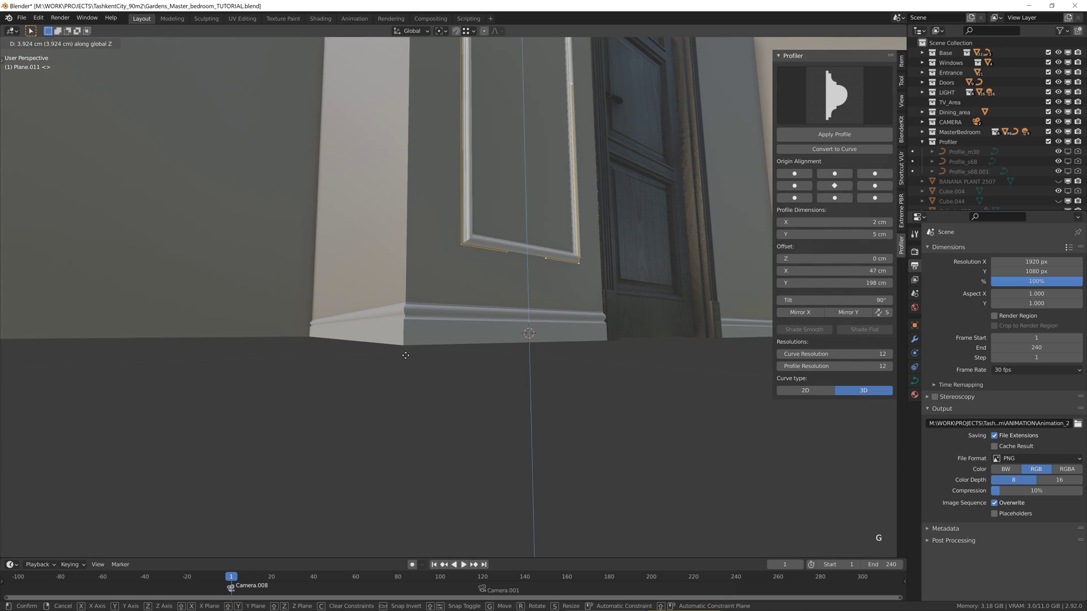
{"action": "left_click", "coordinate": [405, 349], "text": "ctrl"}
{"action": "key", "text": "g"}
{"action": "key", "text": "z"}
{"action": "key", "text": "0"}
{"action": "key", "text": "Return"}
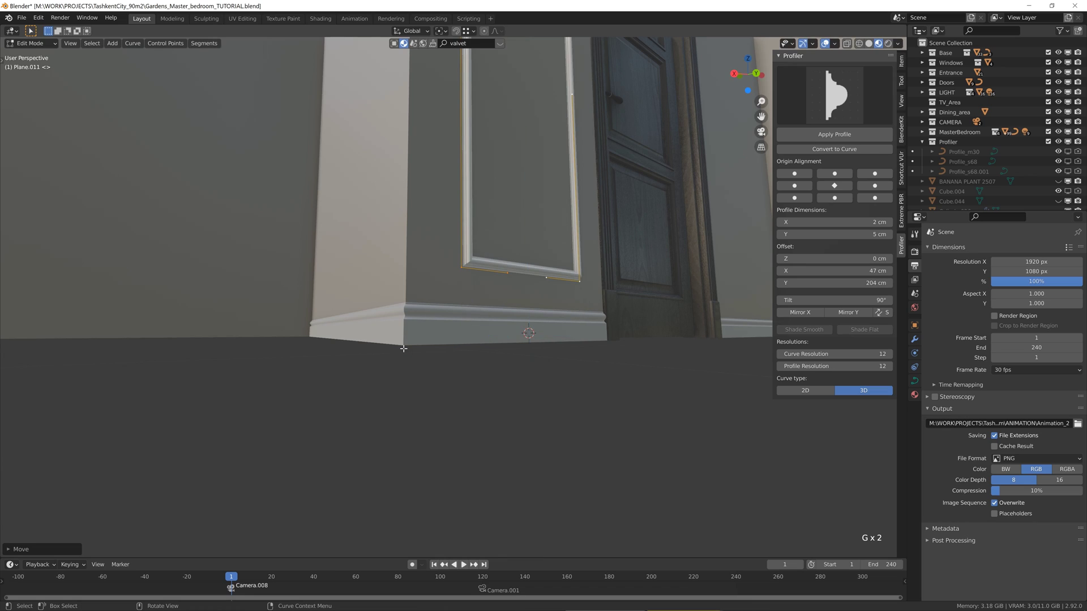
Snap the frame's two points on the side away from the door to the wall corner along X, and inset them by 10 cm.
{"action": "mouse_move", "coordinate": [580, 324]}
{"action": "middle_mouse_down"}
{"action": "mouse_move", "coordinate": [519, 311]}
{"action": "mouse_move", "coordinate": [502, 357]}
{"action": "middle_mouse_up"}
{"action": "key", "text": "shift+z"}
{"action": "left_click_drag", "start_coordinate": [446, 273], "coordinate": [518, 420]}
{"action": "scroll", "coordinate": [526, 429], "scroll_direction": "down", "scroll_amount": 2}
{"action": "middle_click_drag", "start_coordinate": [527, 430], "coordinate": [542, 558], "text": "shift"}
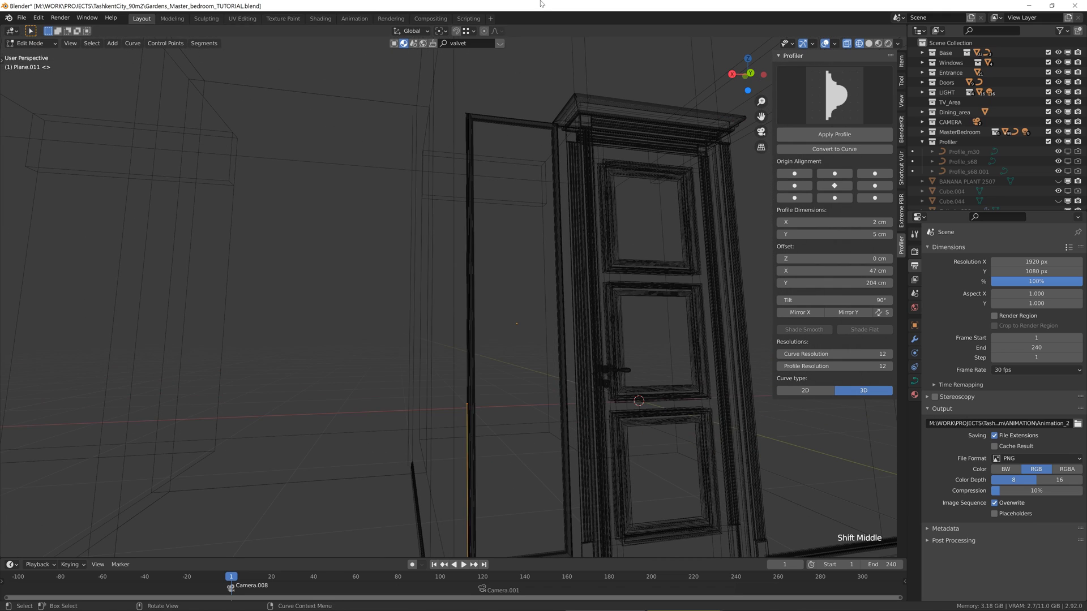
{"action": "left_click_drag", "start_coordinate": [428, 80], "coordinate": [516, 253], "text": "shift"}
{"action": "key", "text": "shift+z"}
{"action": "middle_click_drag", "start_coordinate": [492, 471], "coordinate": [488, 348], "text": "shift"}
{"action": "middle_click_drag", "start_coordinate": [487, 349], "coordinate": [474, 374]}
{"action": "key", "text": "g"}
{"action": "key", "text": "x"}
{"action": "left_click", "coordinate": [420, 415], "text": "ctrl"}
{"action": "middle_click_drag", "start_coordinate": [419, 414], "coordinate": [461, 376]}
{"action": "scroll", "coordinate": [454, 392], "scroll_direction": "up", "scroll_amount": 2}
{"action": "scroll", "coordinate": [474, 325], "scroll_direction": "up", "scroll_amount": 3}
{"action": "type", "text": "gx10-"}
{"action": "key", "text": "Return"}
{"action": "scroll", "coordinate": [454, 351], "scroll_direction": "down", "scroll_amount": 2}
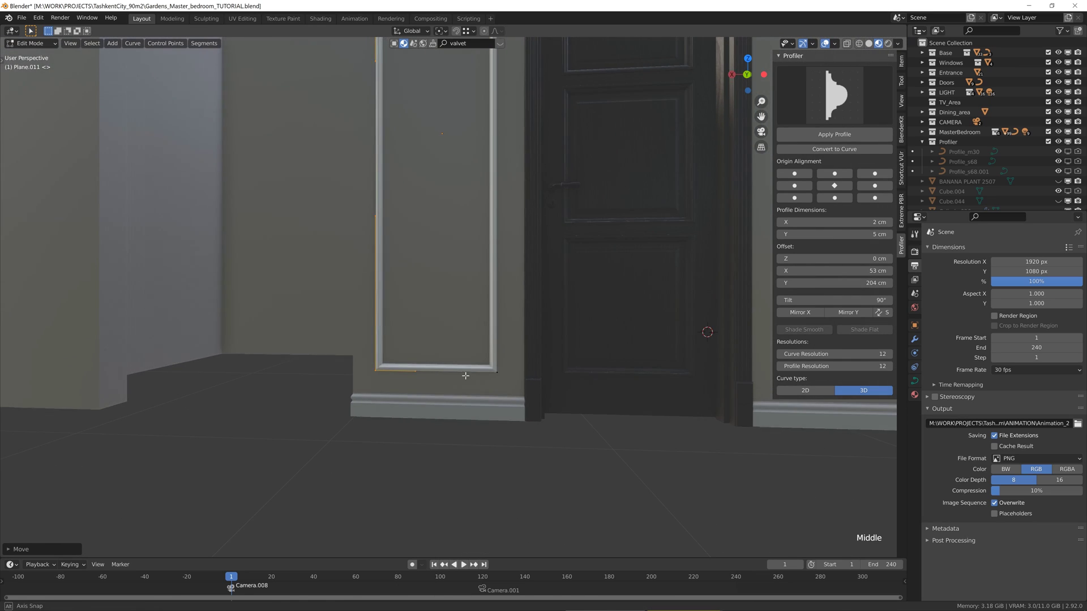
Snap the frame's two door-side points to the baseboard's end at the door trim along X, inset them 10 cm, and finish editing the curve.
{"action": "key", "text": "shift+z"}
{"action": "left_click", "coordinate": [445, 226]}
{"action": "scroll", "coordinate": [545, 468], "scroll_direction": "down", "scroll_amount": 3}
{"action": "key", "text": "shift+z"}
{"action": "middle_click_drag", "start_coordinate": [524, 270], "coordinate": [544, 375], "text": "shift"}
{"action": "key", "text": "shift+z"}
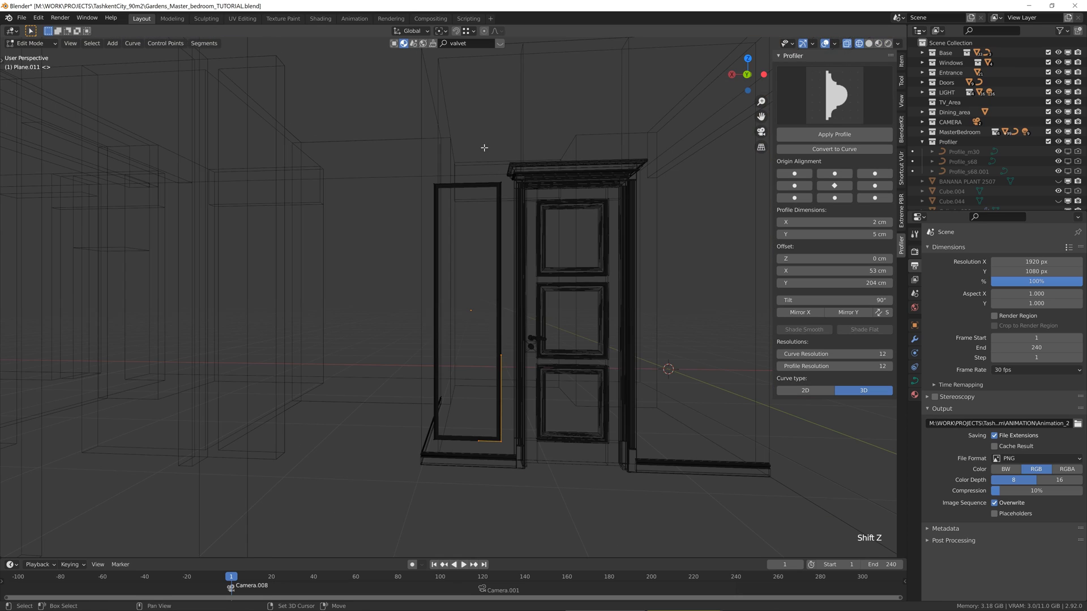
{"action": "left_click_drag", "start_coordinate": [472, 128], "coordinate": [516, 231], "text": "shift"}
{"action": "key", "text": "shift+z"}
{"action": "middle_click_drag", "start_coordinate": [545, 514], "coordinate": [519, 415], "text": "shift"}
{"action": "scroll", "coordinate": [510, 398], "scroll_direction": "up", "scroll_amount": 3}
{"action": "key", "text": "g"}
{"action": "key", "text": "x"}
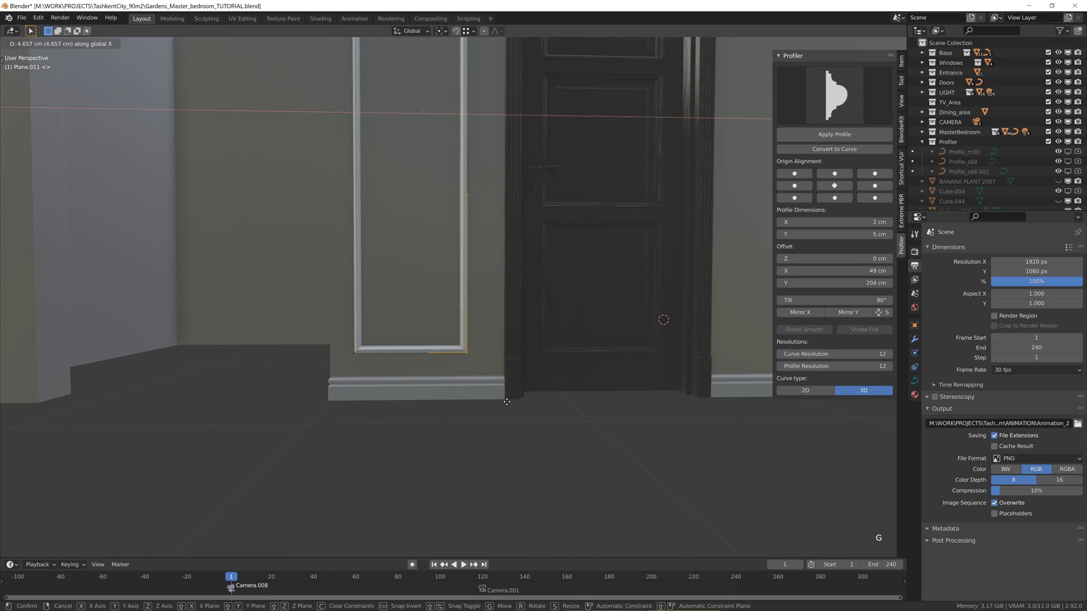
{"action": "left_click", "coordinate": [507, 402], "text": "ctrl"}
{"action": "type", "text": "gx"}
{"action": "type", "text": "2"}
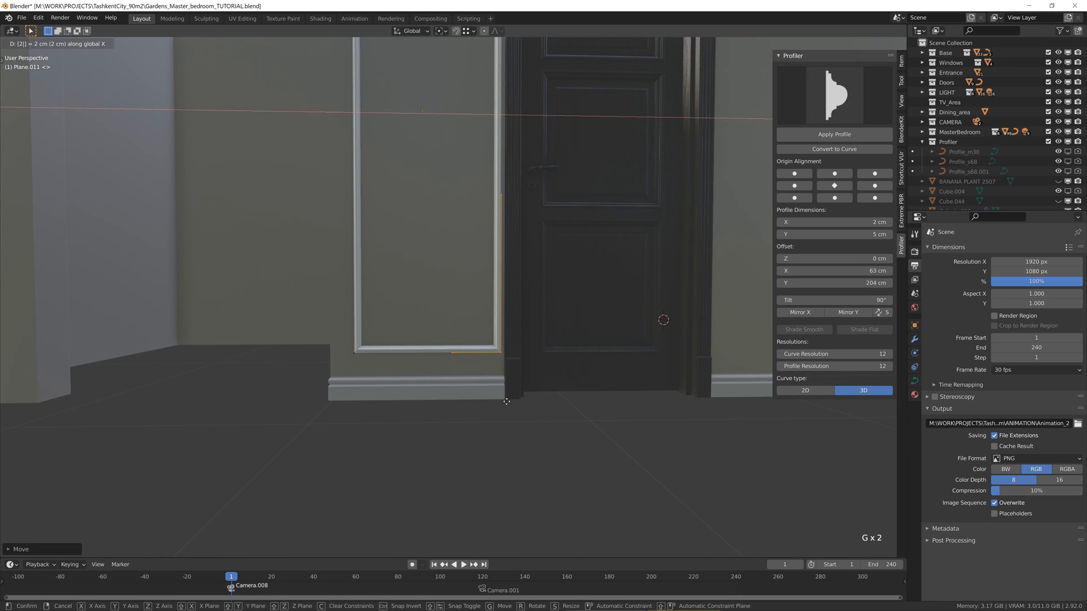
{"action": "key", "text": "BackSpace"}
{"action": "type", "text": "10"}
{"action": "key", "text": "Return"}
{"action": "key", "text": "Tab"}
Assign the existing Off_GREY material to the moulding frame.
{"action": "middle_click_drag", "start_coordinate": [488, 338], "coordinate": [480, 299]}
{"action": "scroll", "coordinate": [543, 299], "scroll_direction": "up", "scroll_amount": 5}
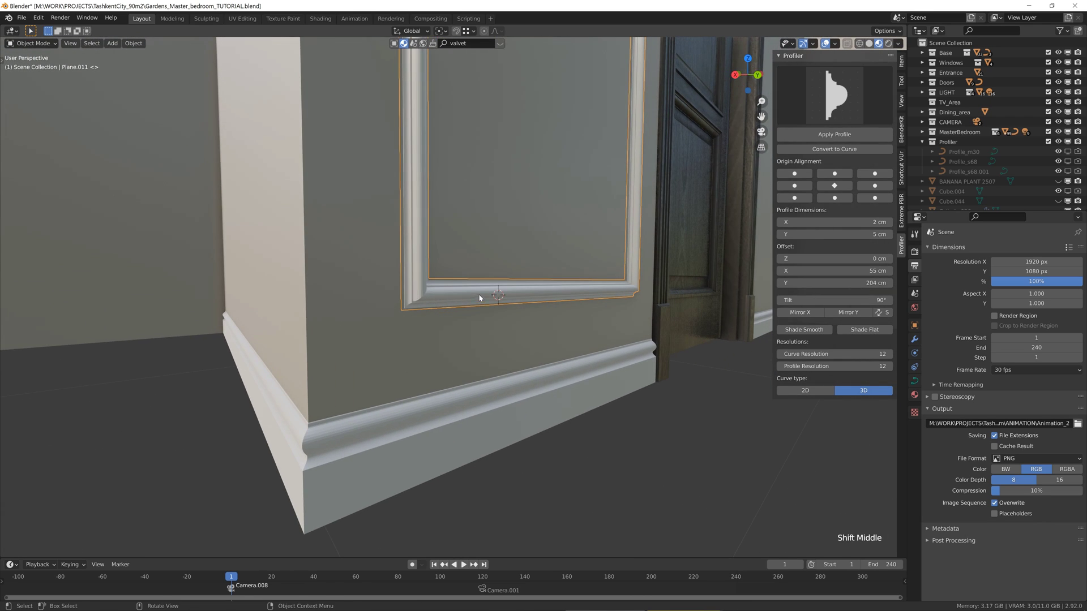
{"action": "key", "text": "n"}
{"action": "left_click", "coordinate": [914, 395]}
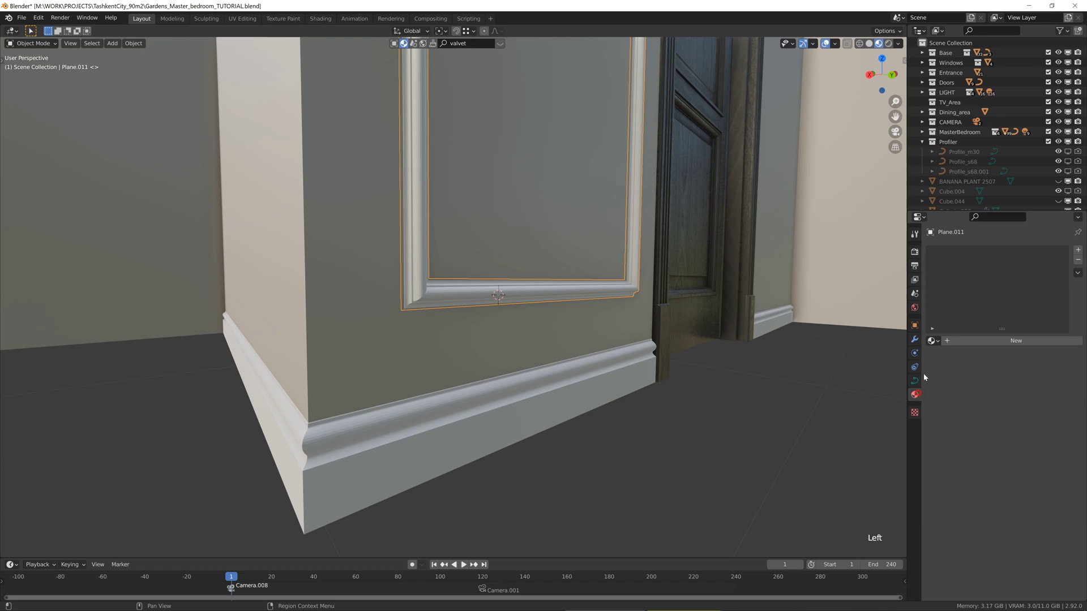
{"action": "left_click", "coordinate": [933, 341]}
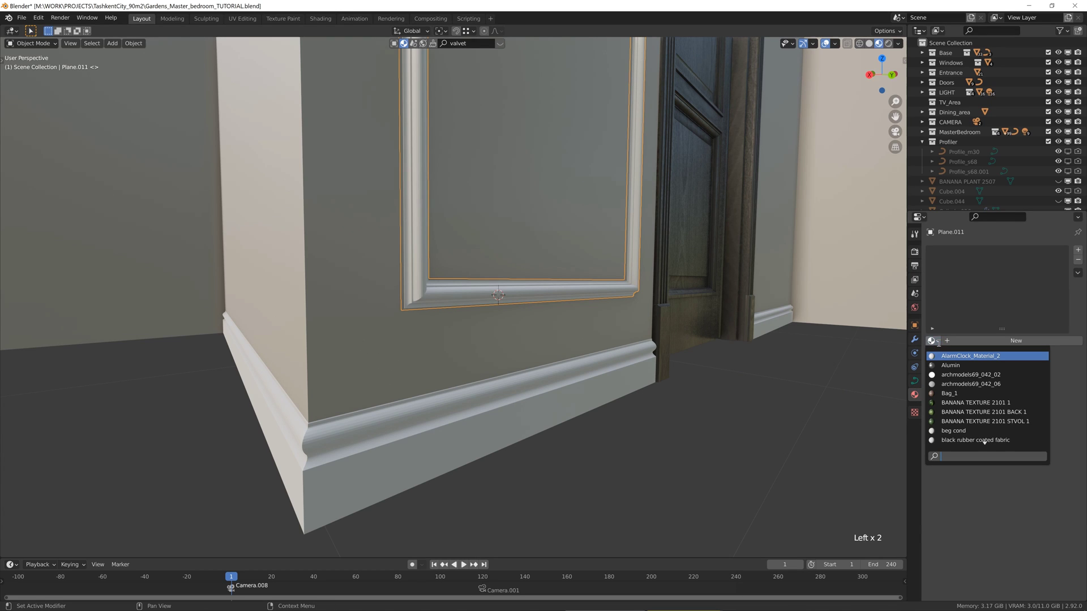
{"action": "left_click", "coordinate": [679, 448]}
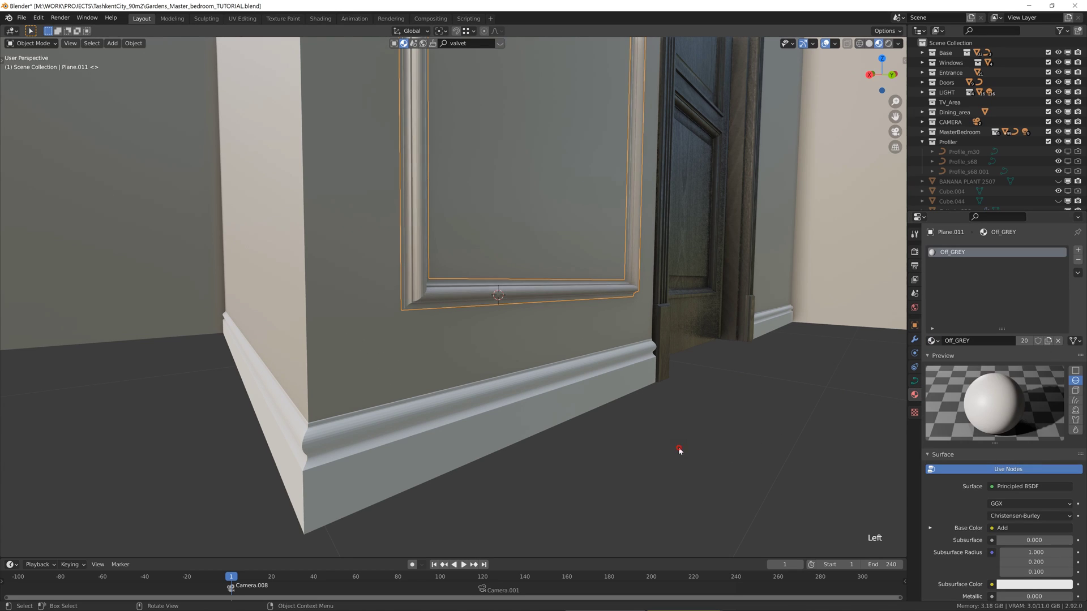
Move the moulding frame along Y with snapping so it sits against the wall surface.
{"action": "middle_click_drag", "start_coordinate": [655, 395], "coordinate": [613, 388]}
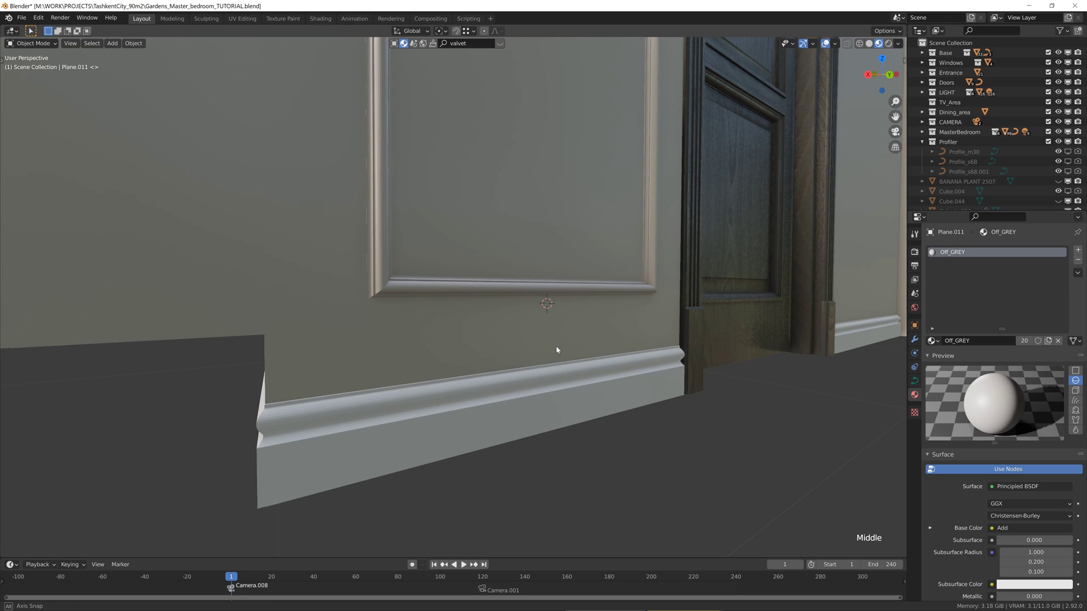
{"action": "middle_click_drag", "start_coordinate": [556, 349], "coordinate": [482, 300]}
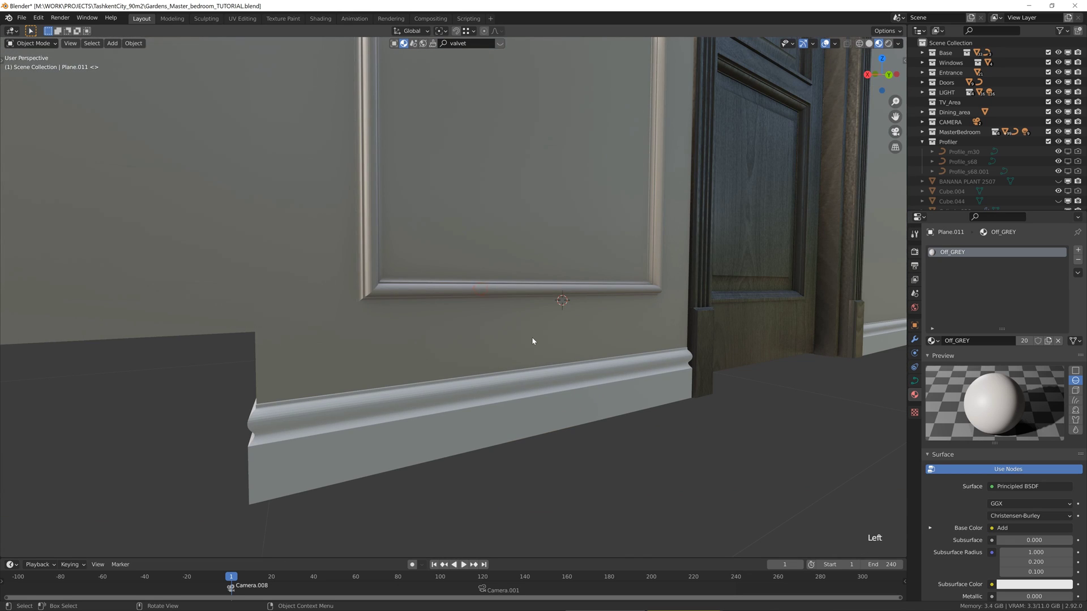
{"action": "middle_click_drag", "start_coordinate": [532, 341], "coordinate": [574, 331]}
{"action": "key", "text": "g"}
{"action": "key", "text": "g"}
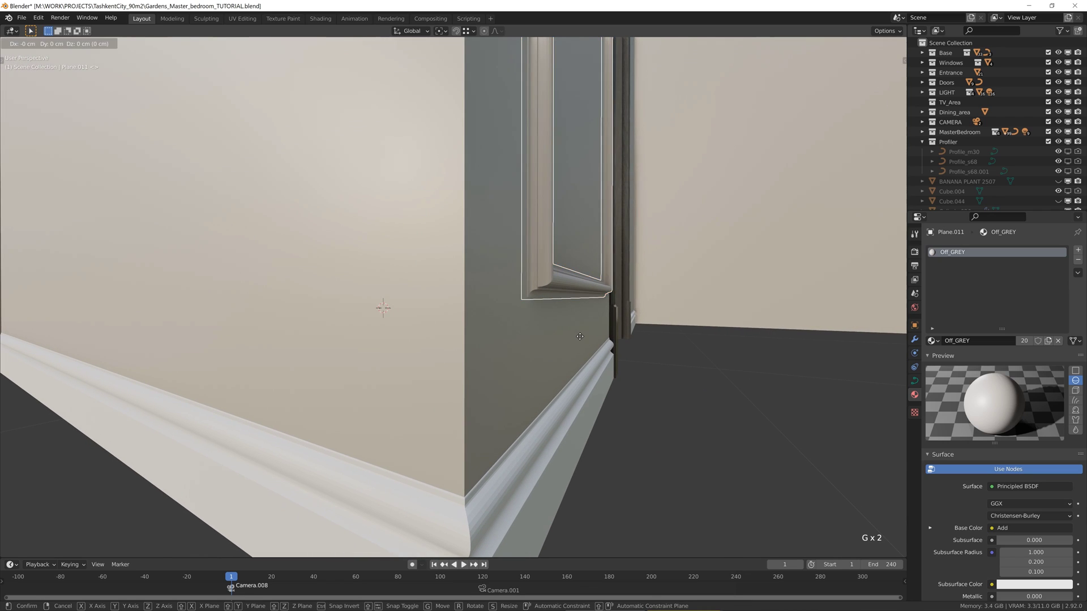
{"action": "key", "text": "y"}
{"action": "left_click", "coordinate": [543, 361]}
{"action": "scroll", "coordinate": [502, 452], "scroll_direction": "down", "scroll_amount": 1}
{"action": "key", "text": "g"}
{"action": "key", "text": "y"}
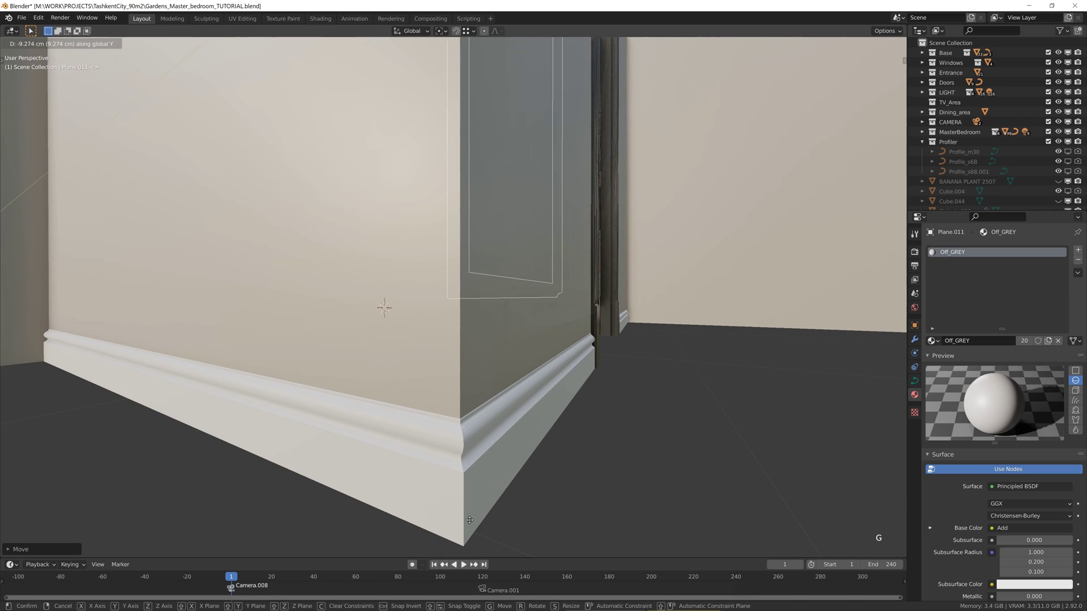
{"action": "key", "text": "ctrl"}
{"action": "left_click", "coordinate": [550, 351]}
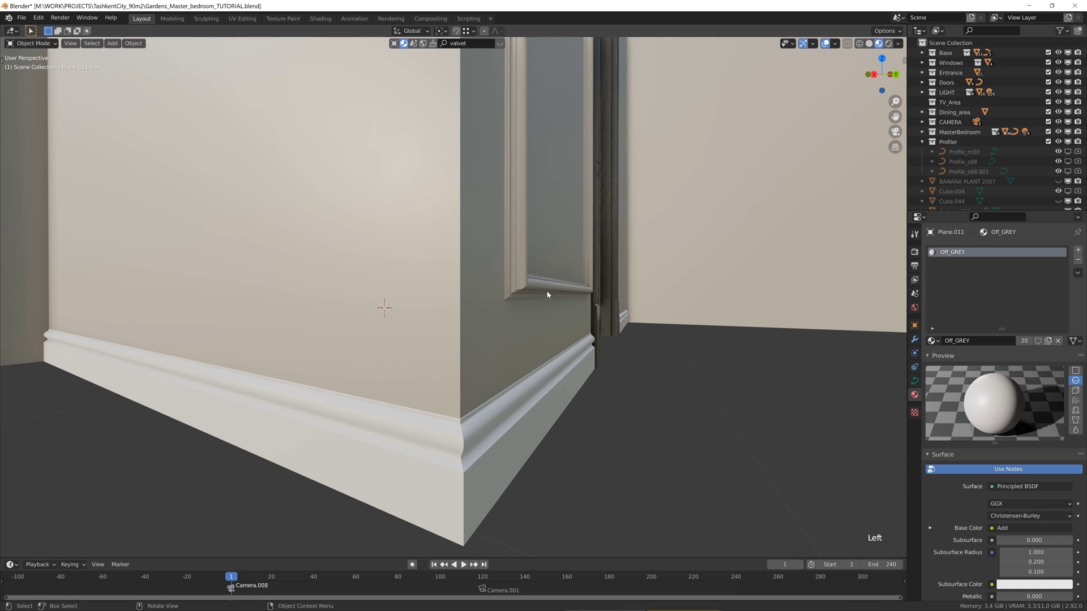
Duplicate the moulding frame in place.
{"action": "middle_click_drag", "start_coordinate": [609, 328], "coordinate": [531, 378]}
{"action": "scroll", "coordinate": [545, 353], "scroll_direction": "down", "scroll_amount": 2}
{"action": "scroll", "coordinate": [544, 353], "scroll_direction": "down", "scroll_amount": 2}
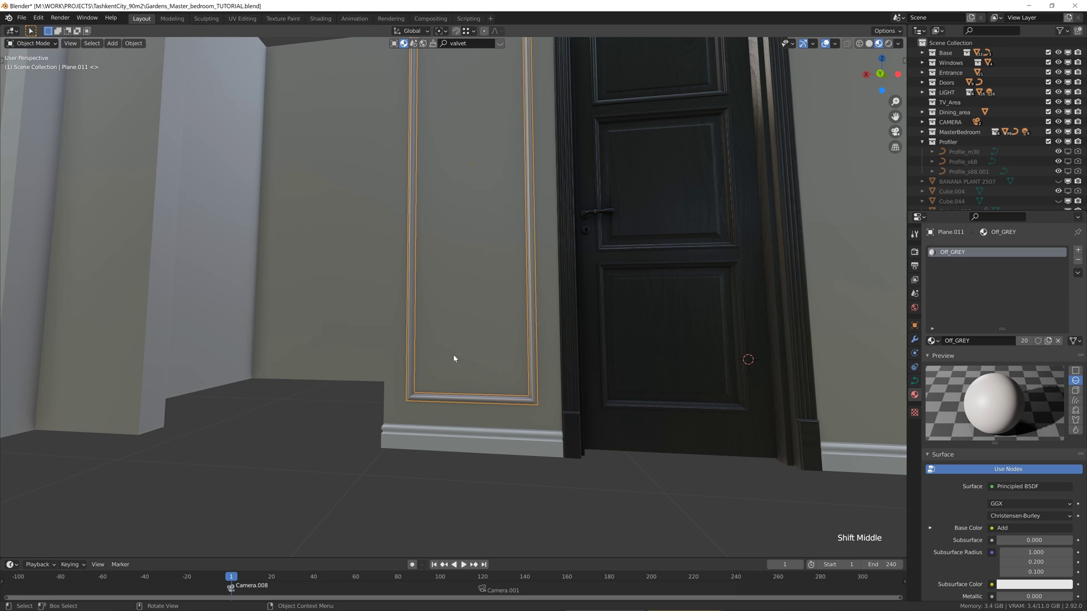
{"action": "middle_click_drag", "start_coordinate": [454, 356], "coordinate": [462, 268], "text": "shift"}
{"action": "middle_click_drag", "start_coordinate": [462, 269], "coordinate": [475, 427], "text": "shift"}
{"action": "middle_click_drag", "start_coordinate": [475, 428], "coordinate": [555, 325], "text": "shift"}
{"action": "key", "text": "shift+d"}
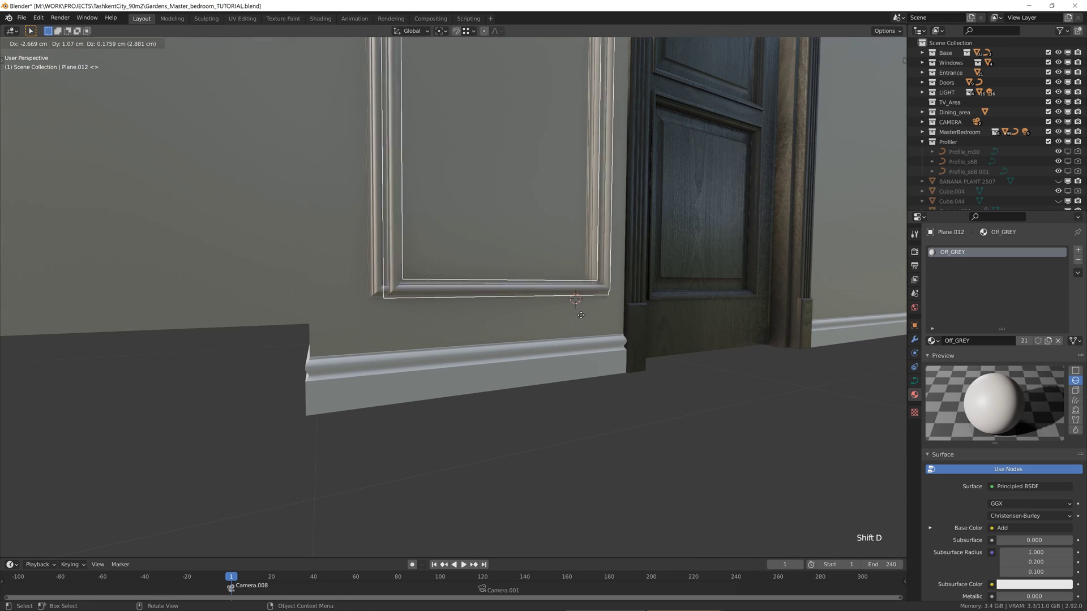
{"action": "right_click", "coordinate": [580, 300]}
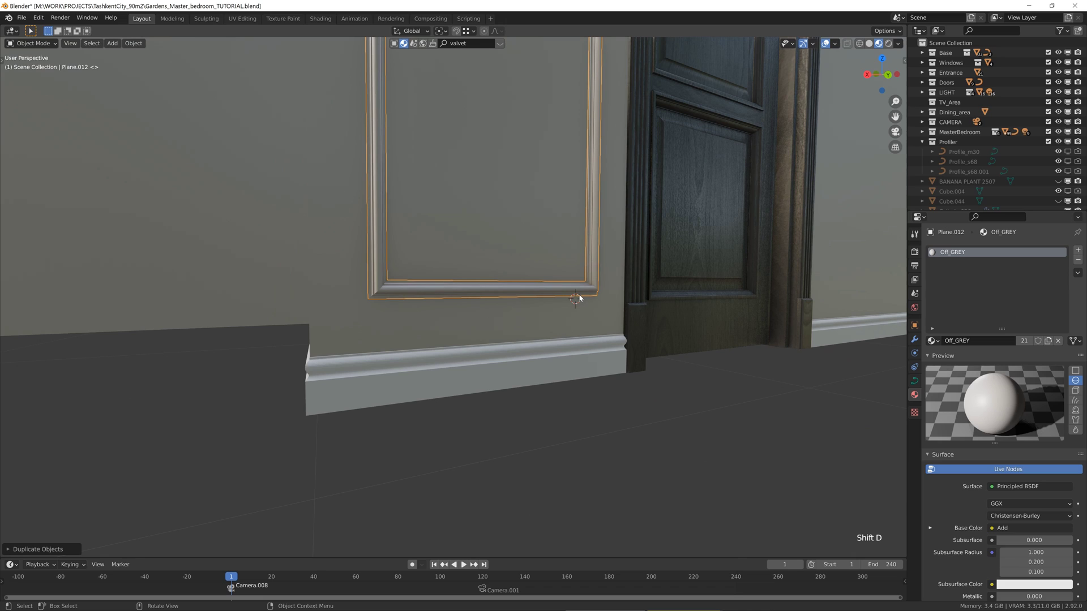
Reduce the duplicate frame's offsets to 33 cm in X and 182 cm in Y to nest it inside the outer frame.
{"action": "key", "text": "n"}
{"action": "scroll", "coordinate": [758, 155], "scroll_direction": "up", "scroll_amount": 2}
{"action": "middle_click_drag", "start_coordinate": [758, 155], "coordinate": [822, 269]}
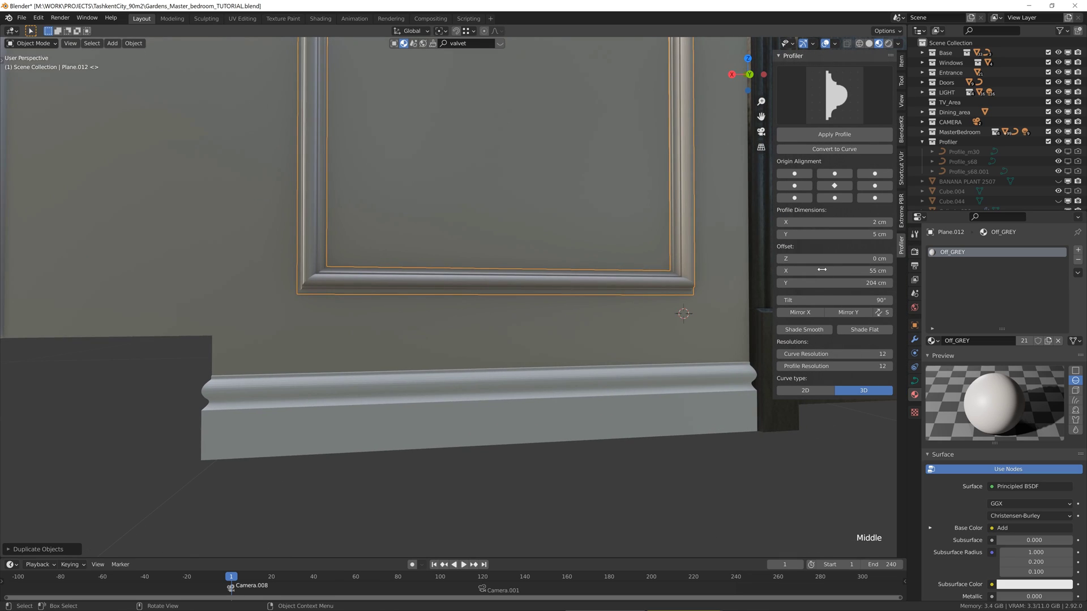
{"action": "left_click_drag", "start_coordinate": [843, 270], "coordinate": [780, 270]}
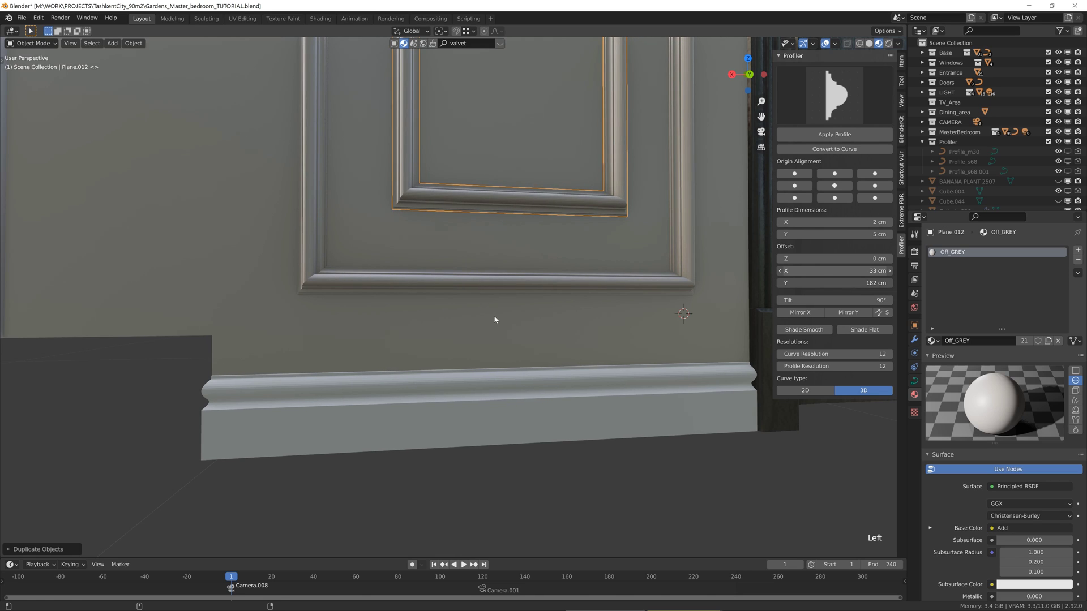
Examine the two nested moulding frames on the wall from the front and from the side.
{"action": "scroll", "coordinate": [495, 318], "scroll_direction": "down", "scroll_amount": 3}
{"action": "middle_click_drag", "start_coordinate": [495, 317], "coordinate": [493, 262]}
{"action": "key", "text": "n"}
{"action": "scroll", "coordinate": [473, 409], "scroll_direction": "down", "scroll_amount": 1}
{"action": "scroll", "coordinate": [473, 412], "scroll_direction": "down", "scroll_amount": 1}
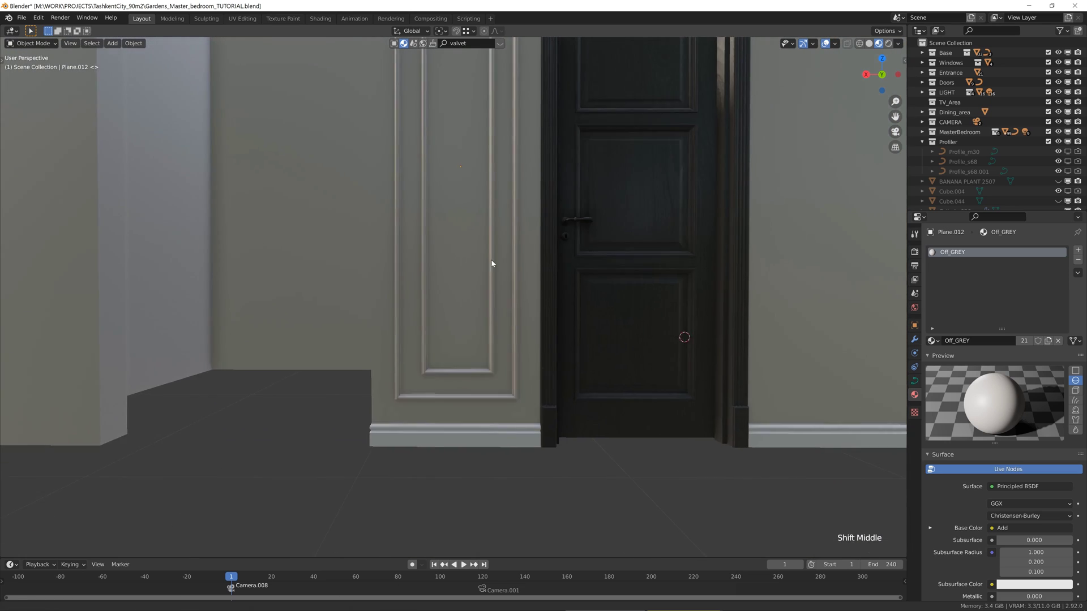
{"action": "scroll", "coordinate": [429, 328], "scroll_direction": "up", "scroll_amount": 4}
{"action": "middle_click_drag", "start_coordinate": [430, 328], "coordinate": [510, 319]}
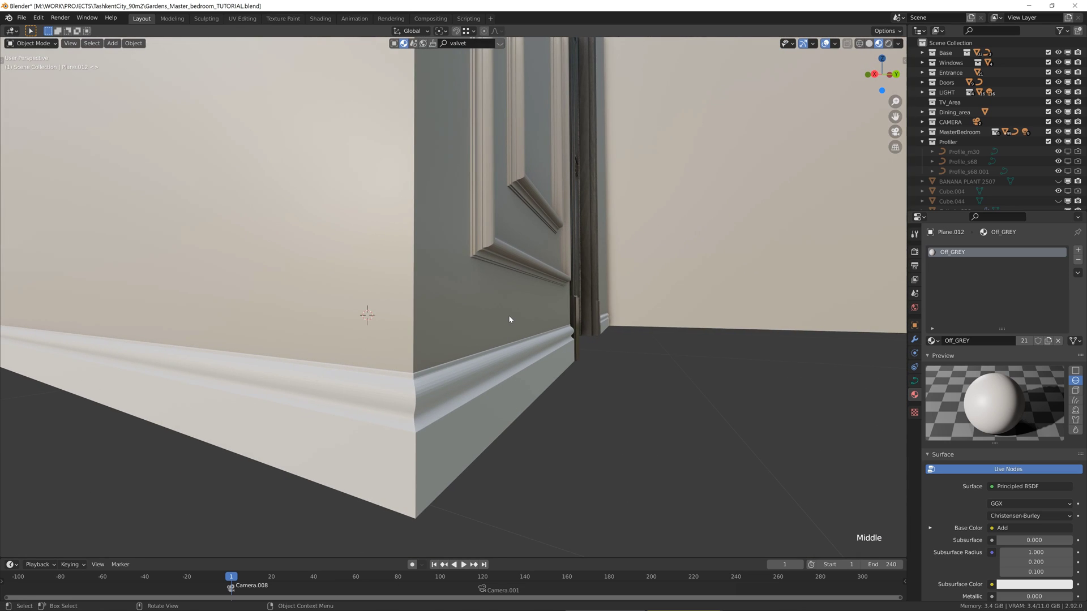
{"action": "middle_click_drag", "start_coordinate": [557, 235], "coordinate": [513, 256]}
{"action": "scroll", "coordinate": [443, 214], "scroll_direction": "down", "scroll_amount": 2}
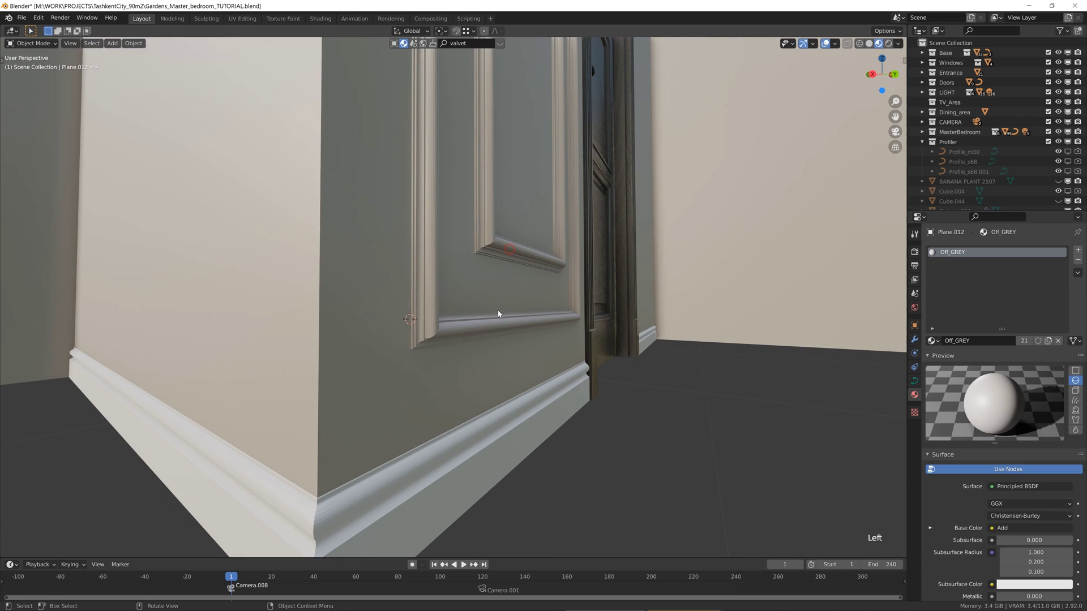
Duplicate both nested moulding frames onto the adjoining narrow wall, rotating the copies 90° about Z.
{"action": "middle_click_drag", "start_coordinate": [528, 300], "coordinate": [618, 256]}
{"action": "key", "text": "shift+d"}
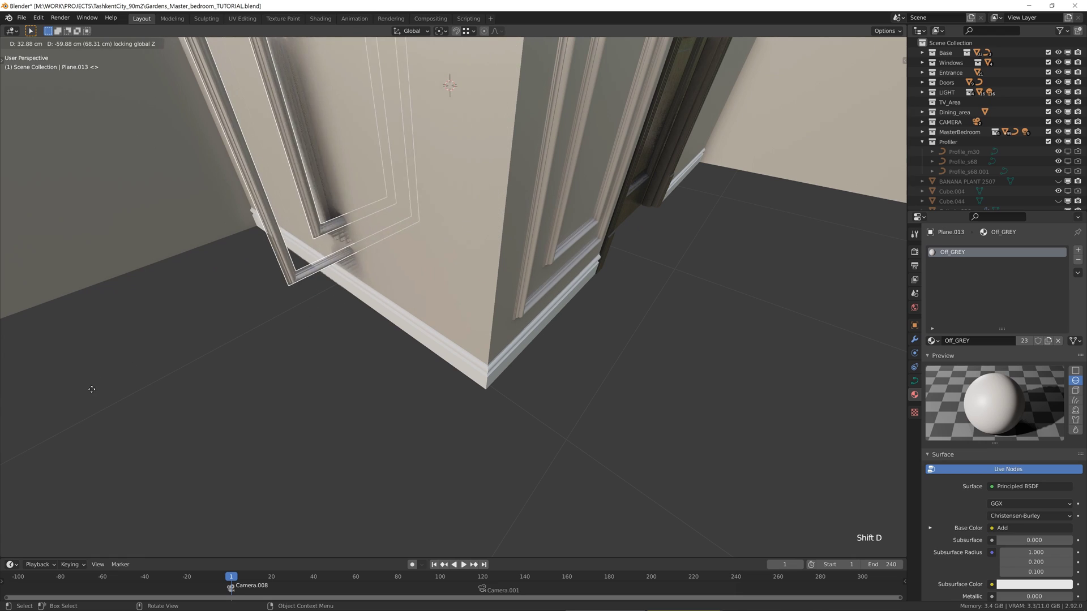
{"action": "left_click", "coordinate": [124, 422]}
{"action": "type", "text": "rz90"}
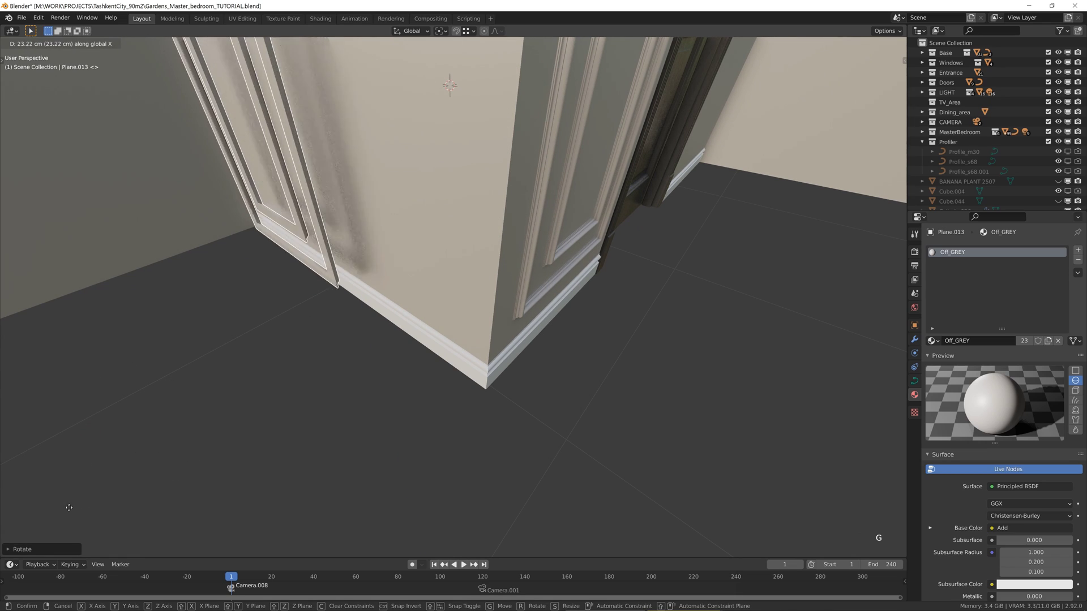
{"action": "left_click", "coordinate": [321, 396]}
Flip the copied frames about Z and snap them along X against the narrow wall's surface.
{"action": "middle_click_drag", "start_coordinate": [318, 369], "coordinate": [368, 351]}
{"action": "key", "text": "g"}
{"action": "key", "text": "x"}
{"action": "left_click", "coordinate": [443, 367]}
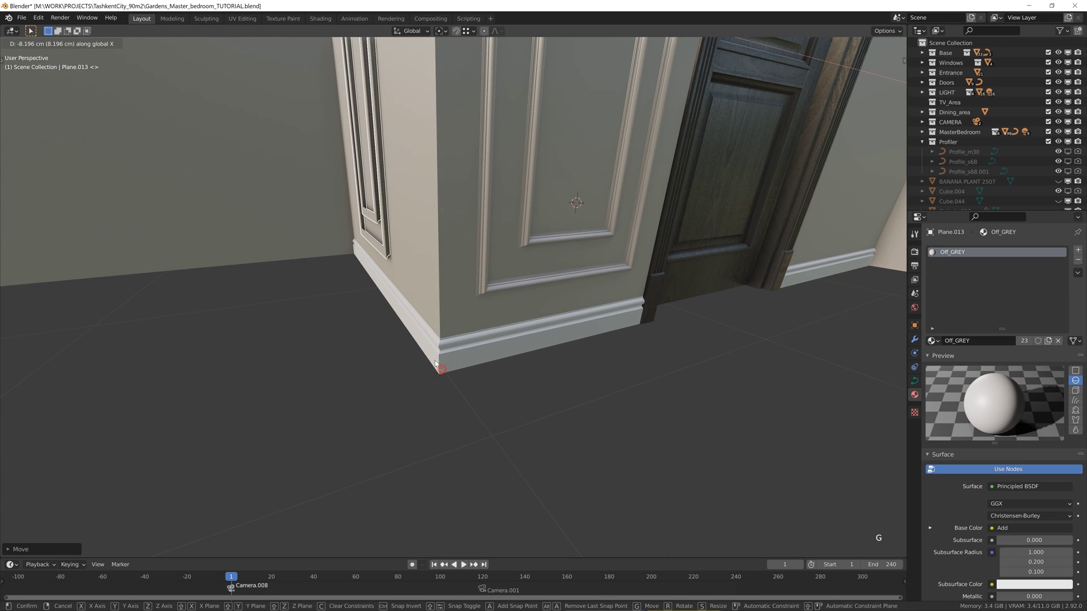
{"action": "scroll", "coordinate": [436, 340], "scroll_direction": "up", "scroll_amount": 2}
{"action": "middle_click_drag", "start_coordinate": [436, 333], "coordinate": [457, 338]}
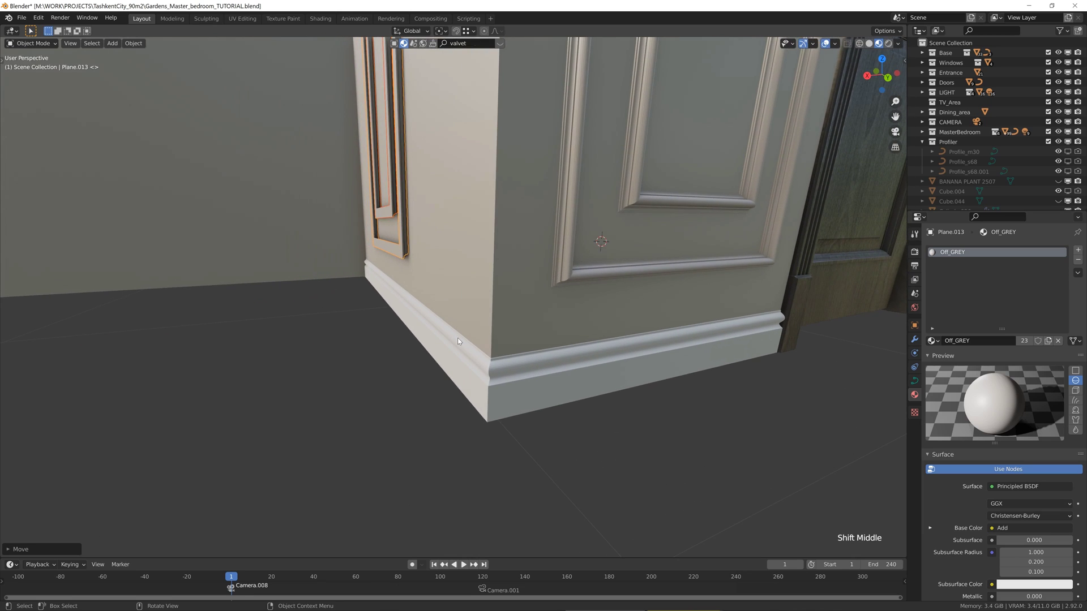
{"action": "key", "text": "r"}
{"action": "key", "text": "z"}
{"action": "left_click", "coordinate": [457, 338]}
{"action": "key", "text": "g"}
{"action": "key", "text": "x"}
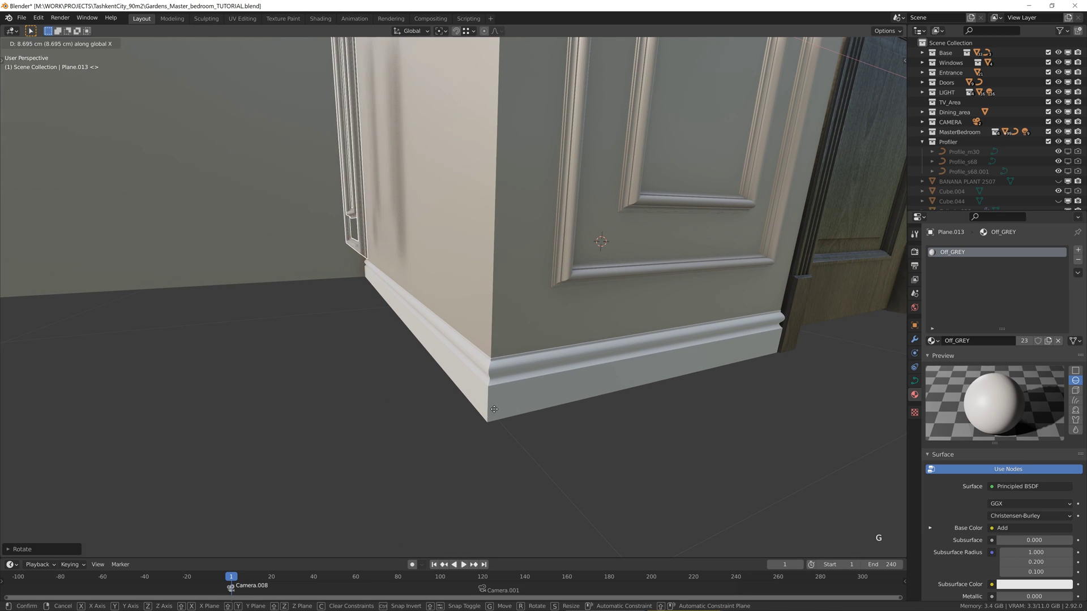
{"action": "left_click", "coordinate": [489, 415]}
Move the copied frames along Y to position them across the width of the narrow wall.
{"action": "middle_click_drag", "start_coordinate": [430, 351], "coordinate": [511, 379]}
{"action": "scroll", "coordinate": [517, 331], "scroll_direction": "down", "scroll_amount": 2}
{"action": "scroll", "coordinate": [534, 338], "scroll_direction": "down", "scroll_amount": 2}
{"action": "key", "text": "n"}
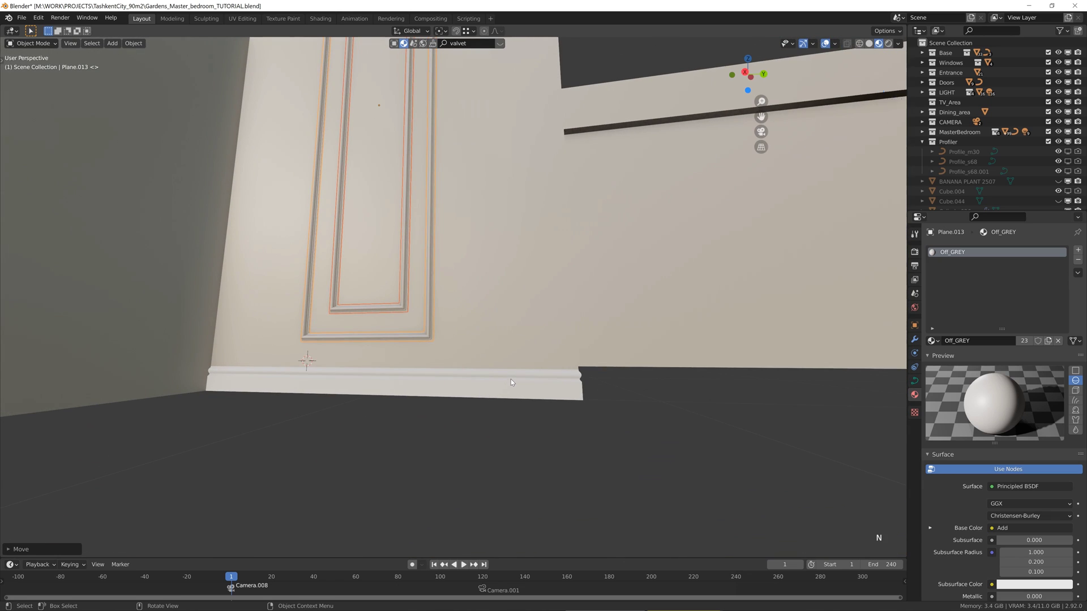
{"action": "key", "text": "n"}
{"action": "middle_click_drag", "start_coordinate": [604, 367], "coordinate": [560, 396]}
{"action": "key", "text": "g"}
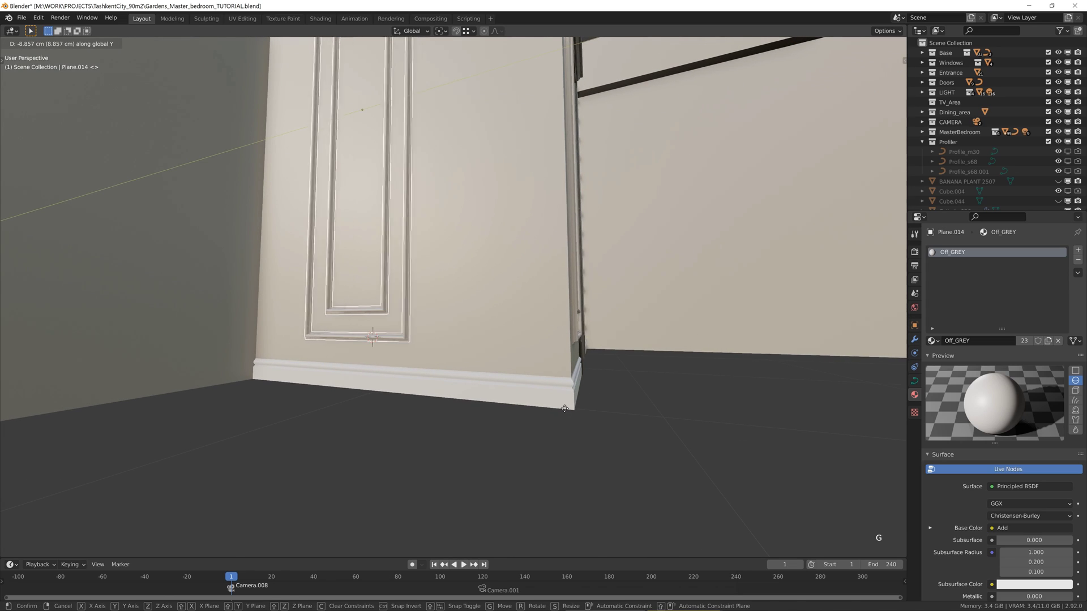
{"action": "key", "text": "ctrl"}
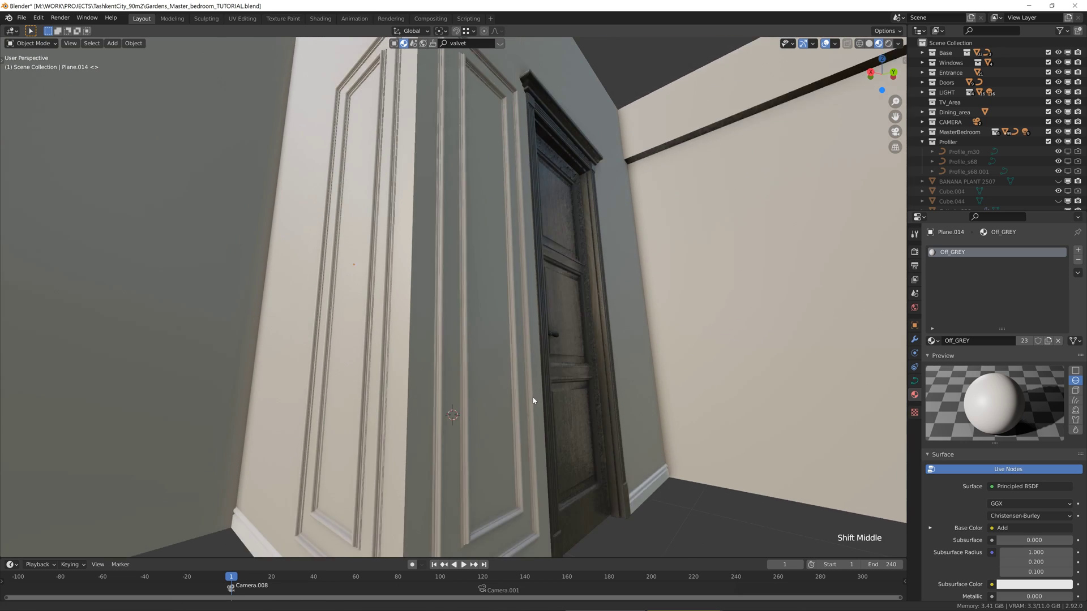
Duplicate the top edges of the narrow wall and the door wall and separate them into their own object for the cornice.
{"action": "middle_click_drag", "start_coordinate": [545, 155], "coordinate": [475, 215]}
{"action": "middle_click_drag", "start_coordinate": [476, 215], "coordinate": [498, 333], "text": "shift"}
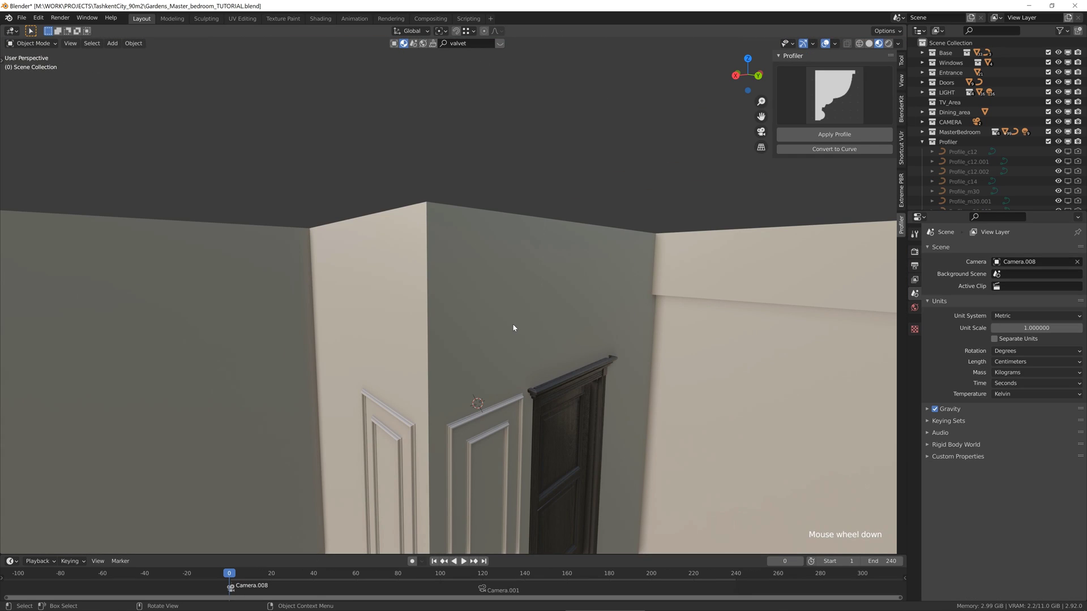
{"action": "middle_click_drag", "start_coordinate": [476, 306], "coordinate": [346, 231]}
{"action": "scroll", "coordinate": [457, 283], "scroll_direction": "up", "scroll_amount": 2}
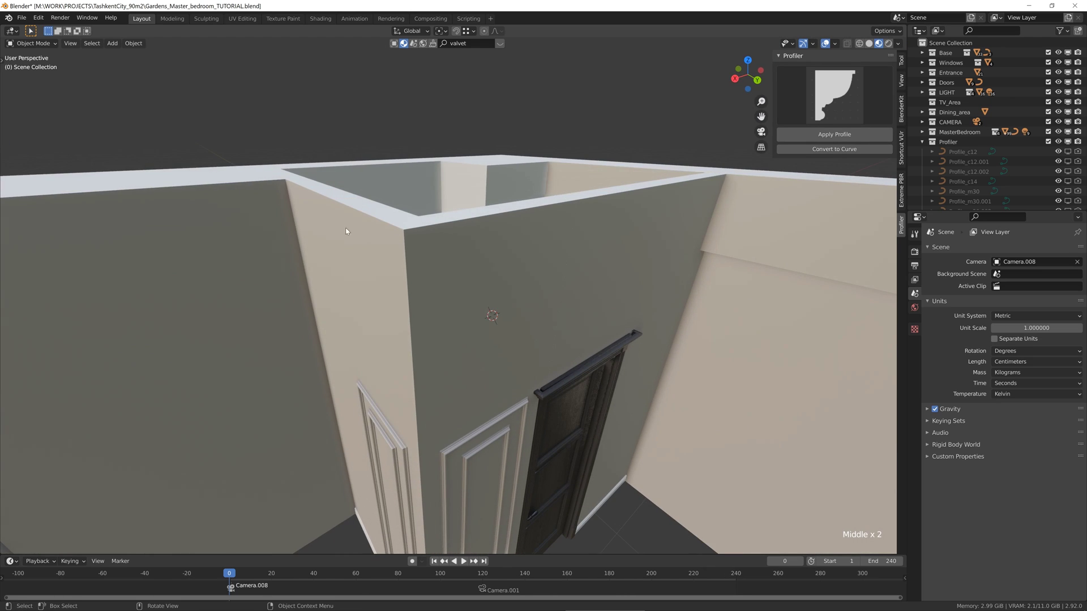
{"action": "middle_click_drag", "start_coordinate": [650, 204], "coordinate": [469, 211]}
{"action": "left_click", "coordinate": [469, 242]}
{"action": "key", "text": "Tab"}
{"action": "left_click", "coordinate": [409, 215]}
{"action": "left_click", "coordinate": [468, 208], "text": "shift"}
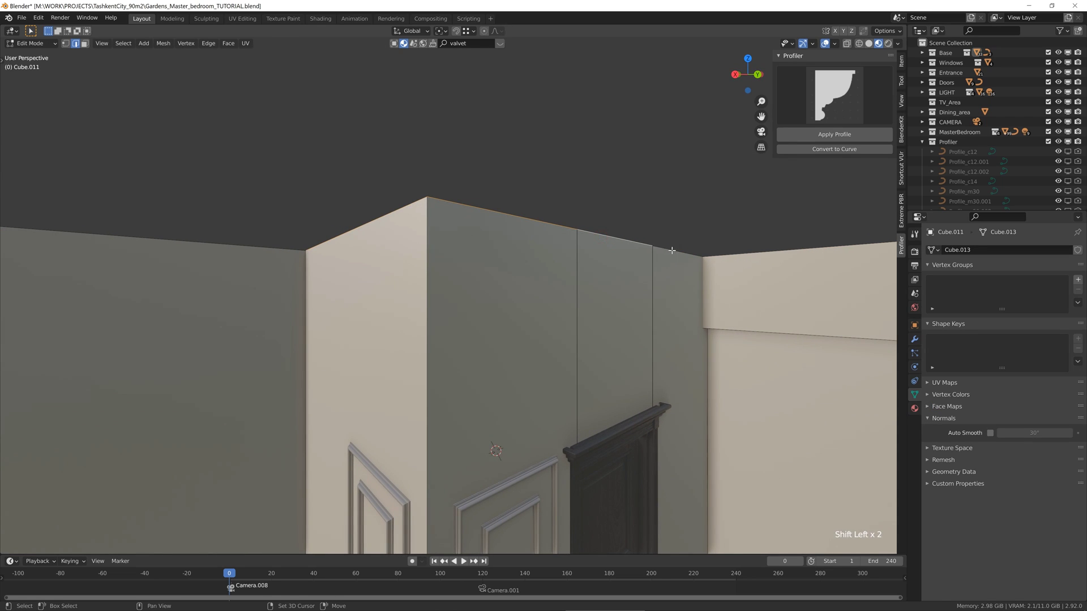
{"action": "middle_click_drag", "start_coordinate": [660, 271], "coordinate": [577, 217]}
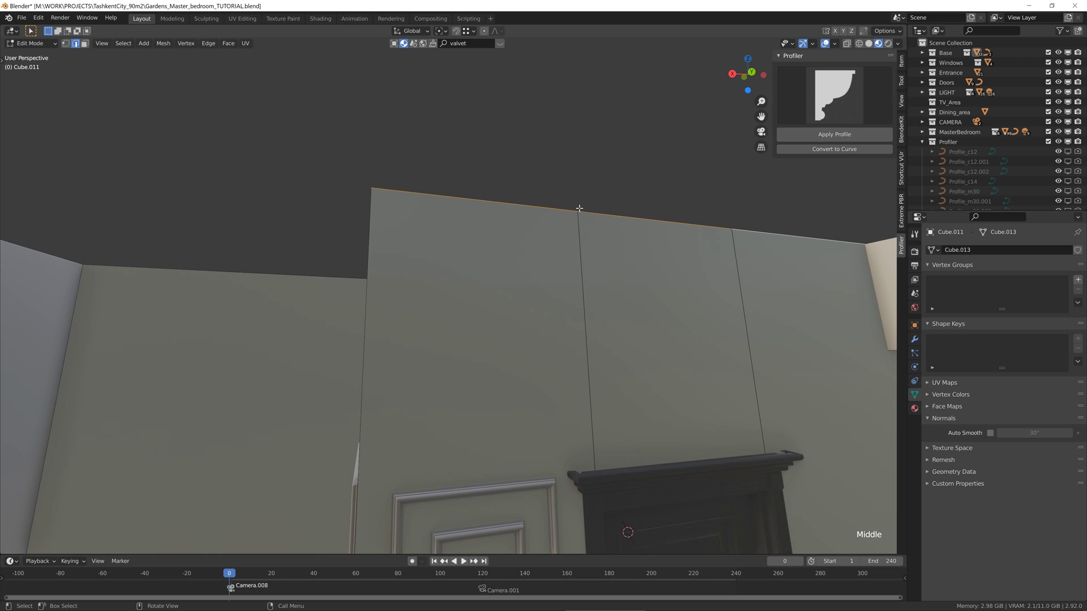
{"action": "middle_click_drag", "start_coordinate": [692, 255], "coordinate": [510, 234]}
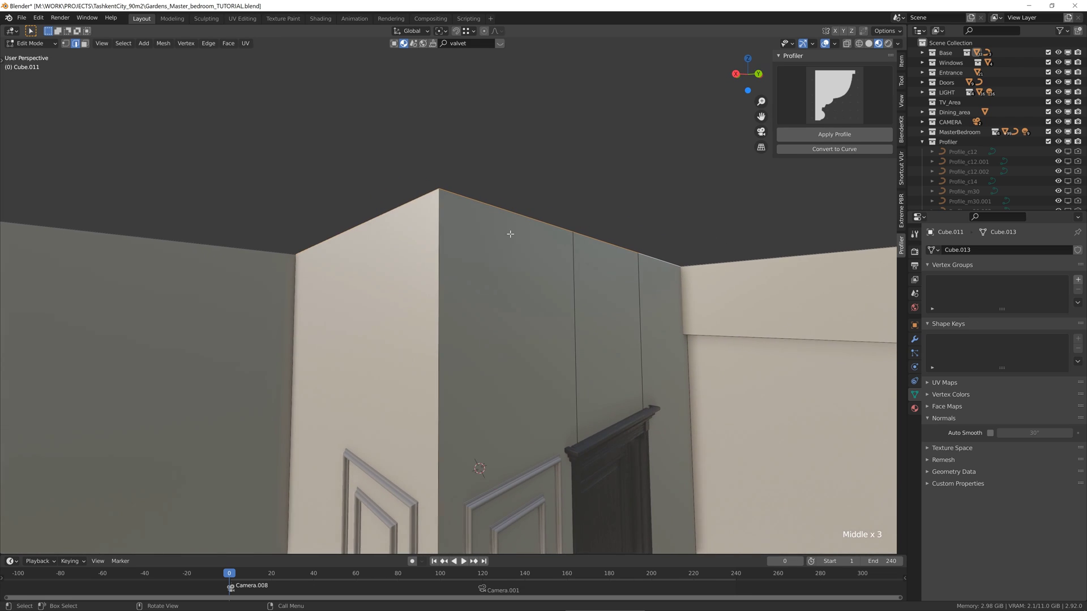
{"action": "right_click", "coordinate": [533, 261]}
{"action": "key", "text": "p"}
{"action": "left_click", "coordinate": [488, 262]}
{"action": "key", "text": "Tab"}
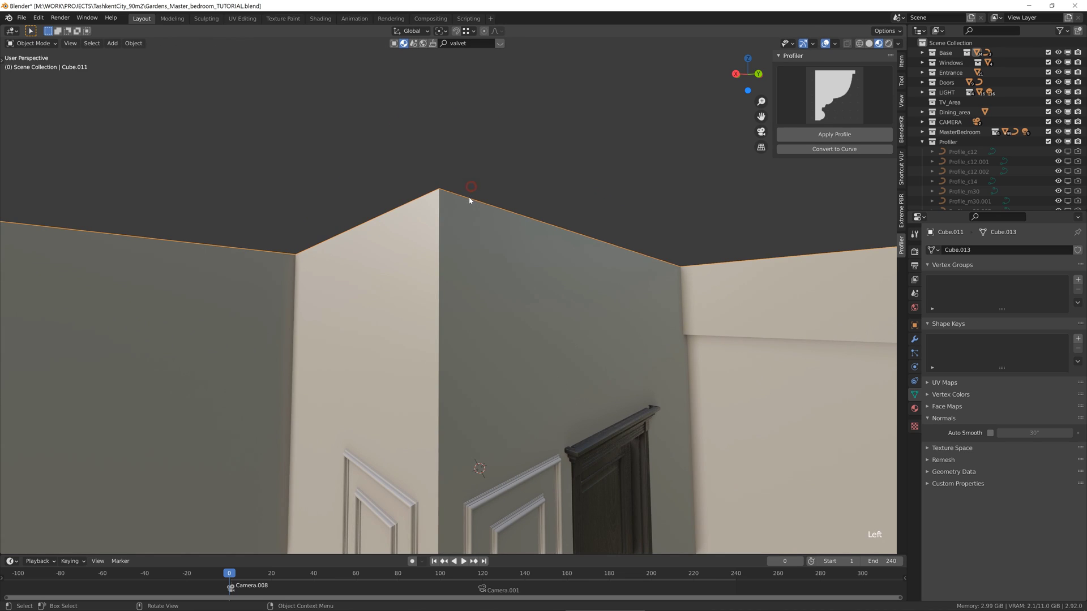
{"action": "right_click", "coordinate": [470, 177]}
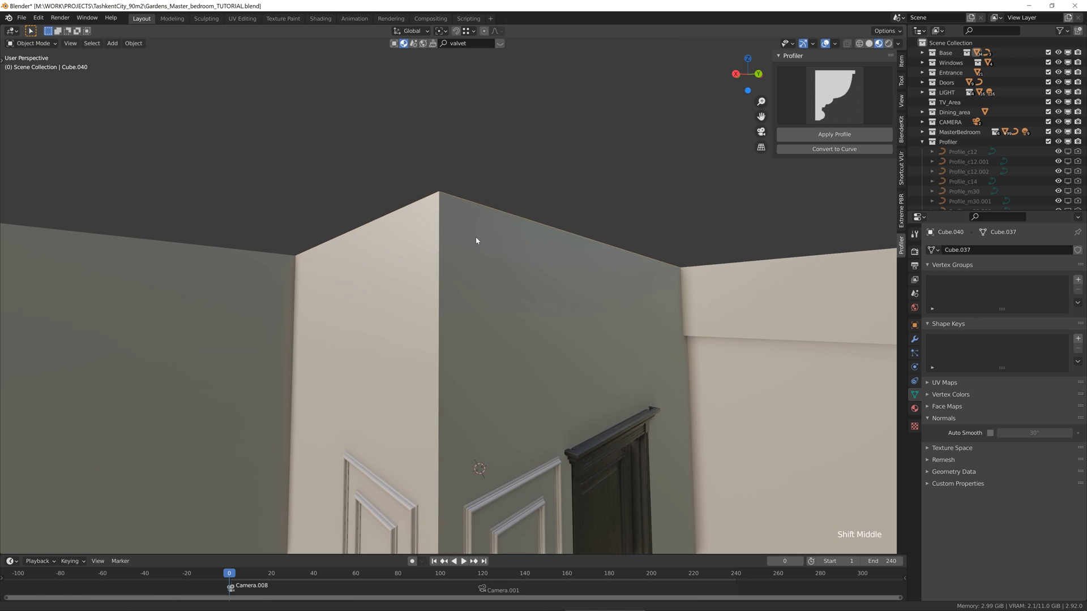
Apply the stepped, concave c12 crown profile to the separated wall-top edges.
{"action": "left_click", "coordinate": [841, 98]}
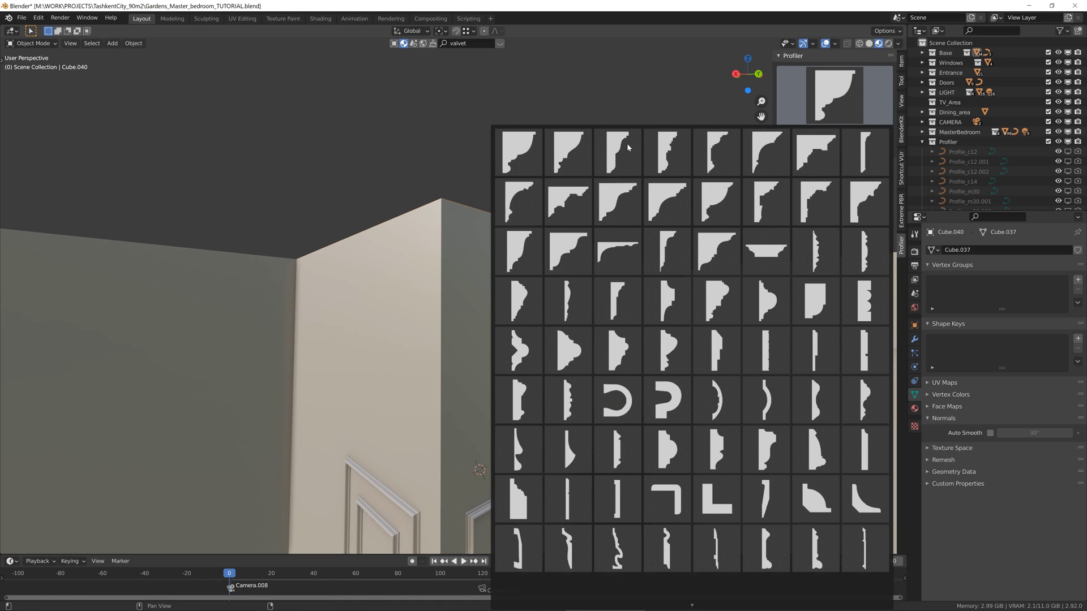
{"action": "left_click", "coordinate": [669, 206]}
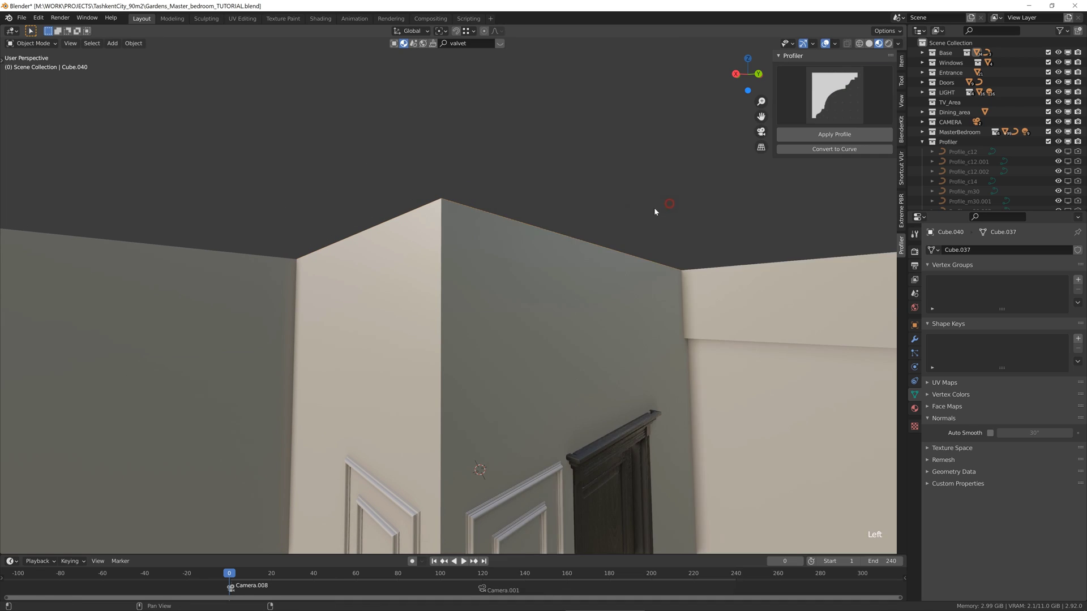
{"action": "left_click", "coordinate": [827, 150]}
{"action": "left_click", "coordinate": [818, 137]}
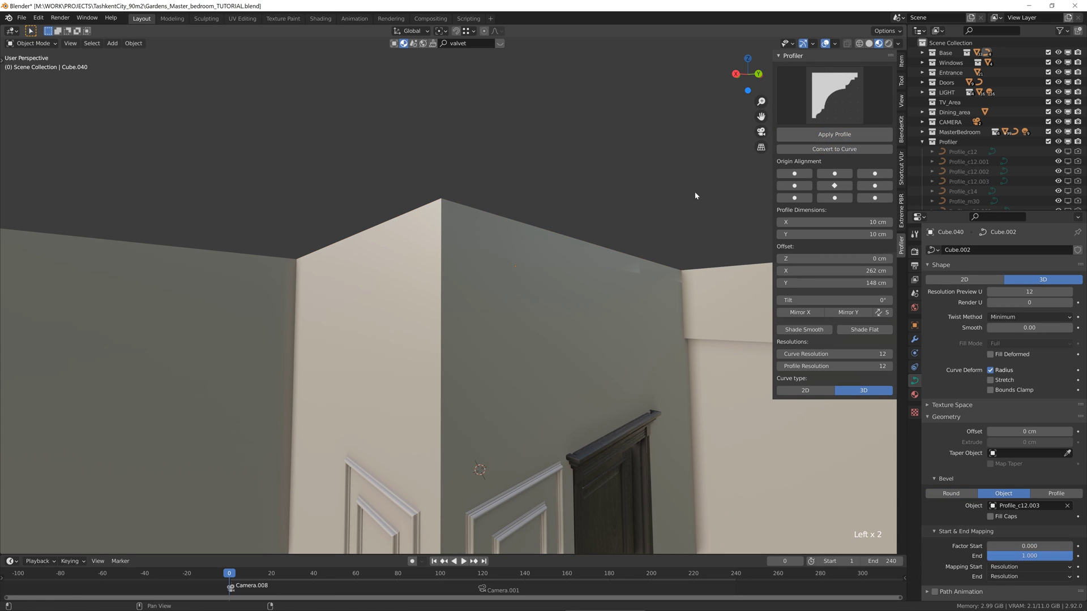
Mirror the cornice profile in Y and align its origin to the upper-right point of the profile.
{"action": "middle_click_drag", "start_coordinate": [696, 194], "coordinate": [510, 261]}
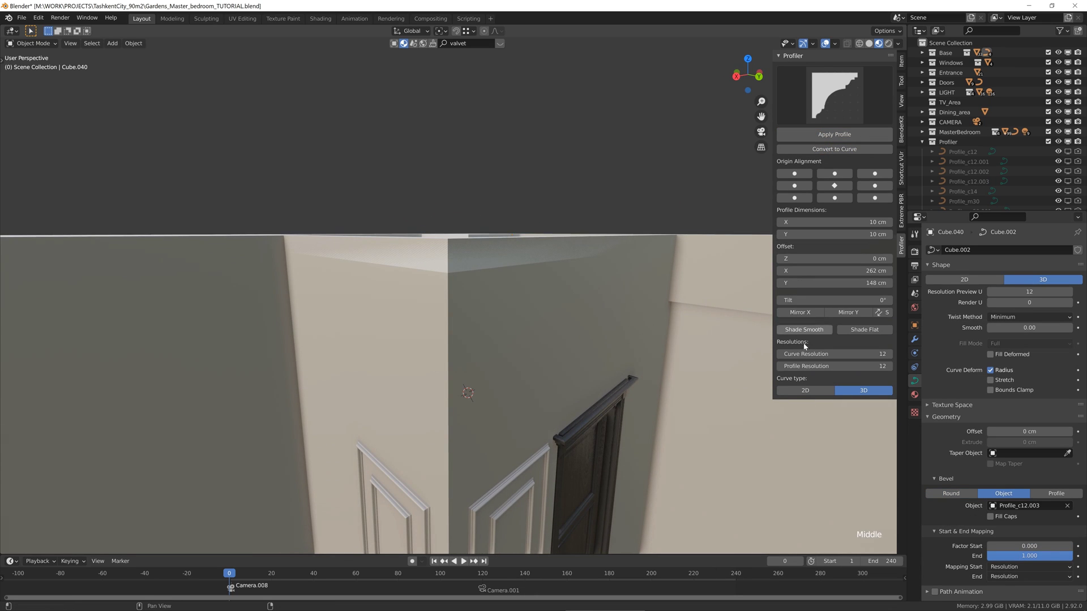
{"action": "left_click", "coordinate": [849, 313]}
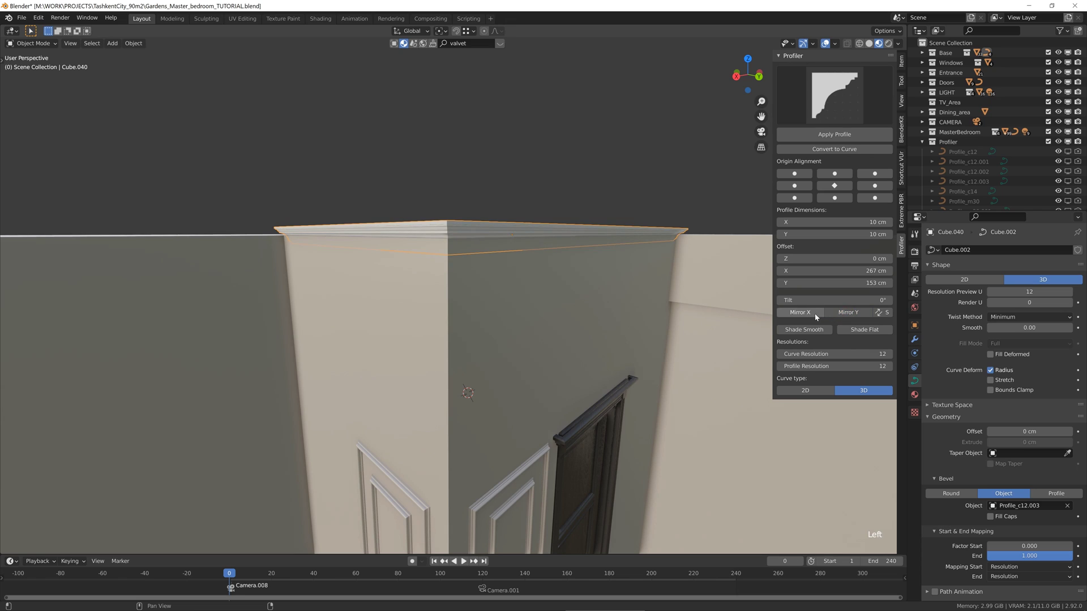
{"action": "left_click", "coordinate": [874, 198]}
{"action": "left_click", "coordinate": [874, 174]}
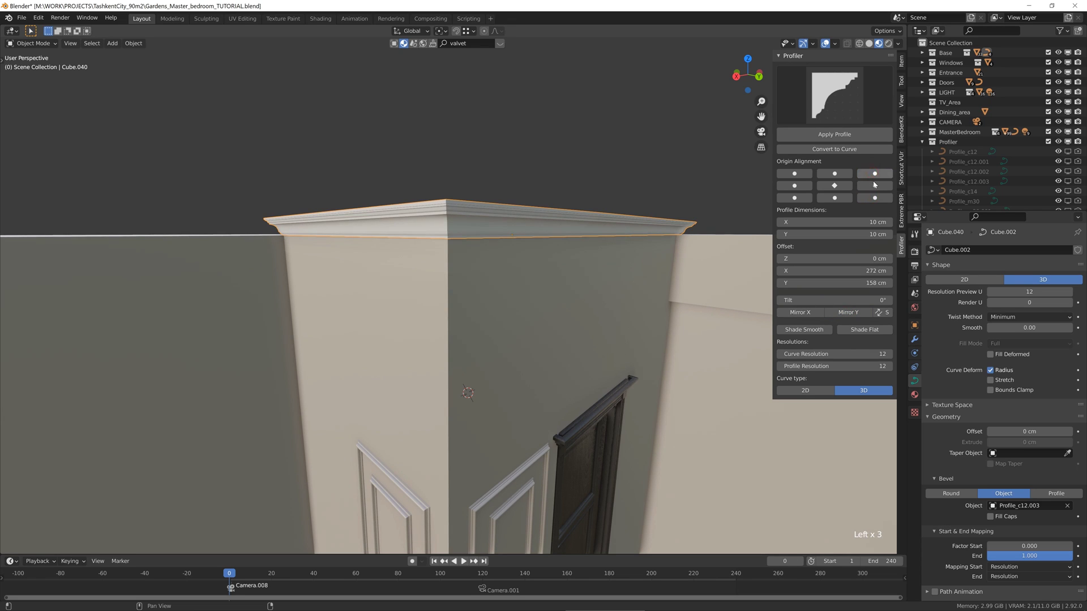
Set the cornice profile dimensions to 15 cm in both X and Y.
{"action": "middle_click_drag", "start_coordinate": [651, 266], "coordinate": [609, 277]}
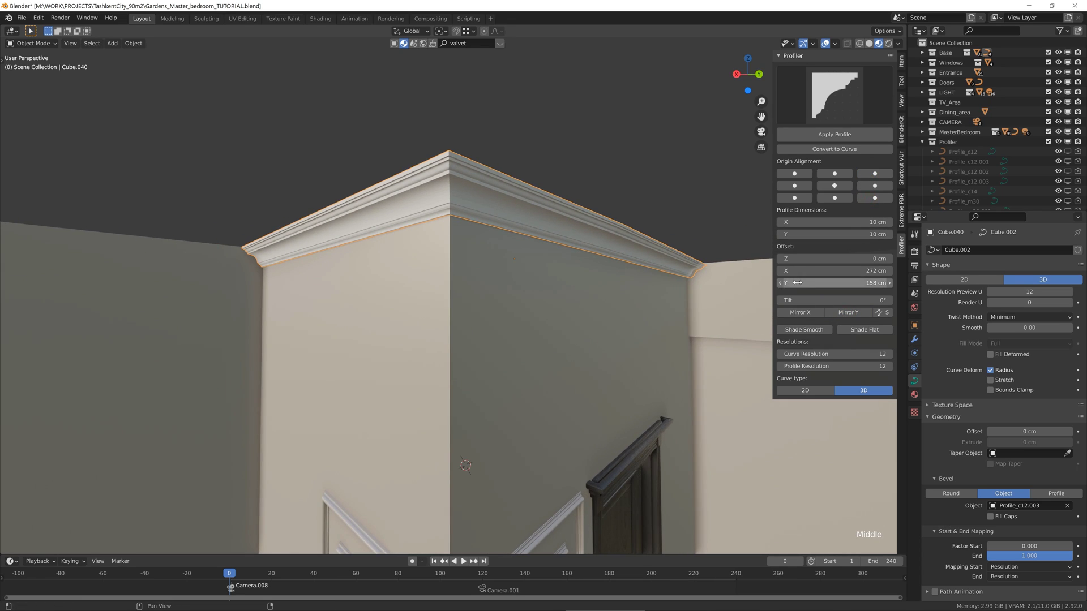
{"action": "type", "text": "5"}
{"action": "key", "text": "Return"}
{"action": "left_click", "coordinate": [844, 233]}
{"action": "type", "text": "1"}
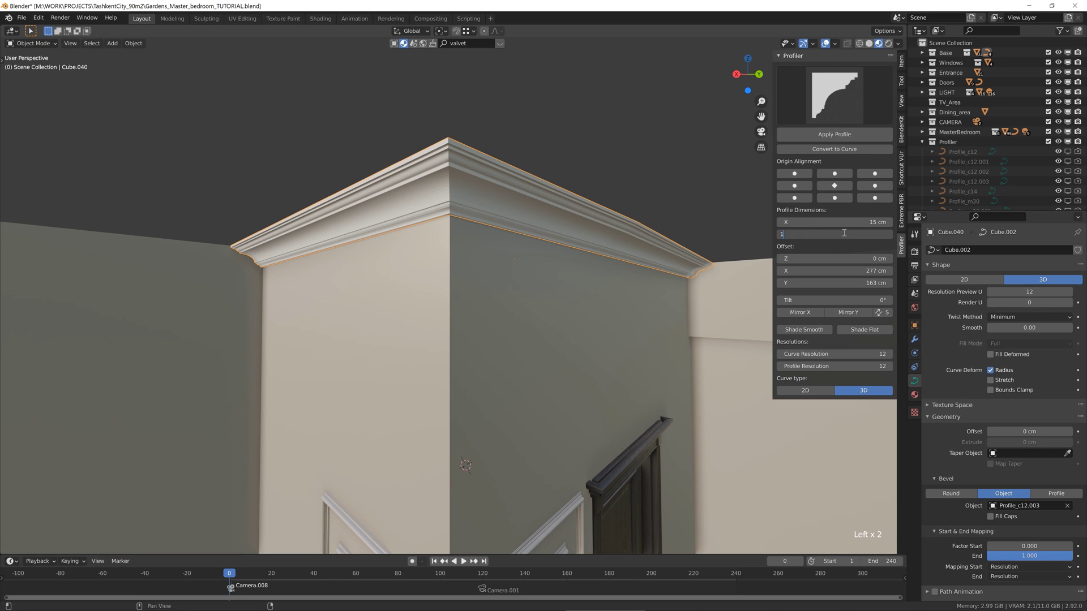
{"action": "type", "text": "5"}
{"action": "key", "text": "Return"}
Delete the intermediate control points of the cornice curve above the door, keeping only its corner and end points.
{"action": "mouse_move", "coordinate": [485, 252]}
{"action": "middle_mouse_down"}
{"action": "mouse_move", "coordinate": [531, 249]}
{"action": "mouse_move", "coordinate": [482, 242]}
{"action": "mouse_move", "coordinate": [514, 262]}
{"action": "mouse_move", "coordinate": [509, 285]}
{"action": "mouse_move", "coordinate": [548, 280]}
{"action": "mouse_move", "coordinate": [507, 281]}
{"action": "middle_mouse_up"}
{"action": "scroll", "coordinate": [514, 262], "scroll_direction": "down", "scroll_amount": 2}
{"action": "key", "text": "Tab"}
{"action": "key", "text": "shift+z"}
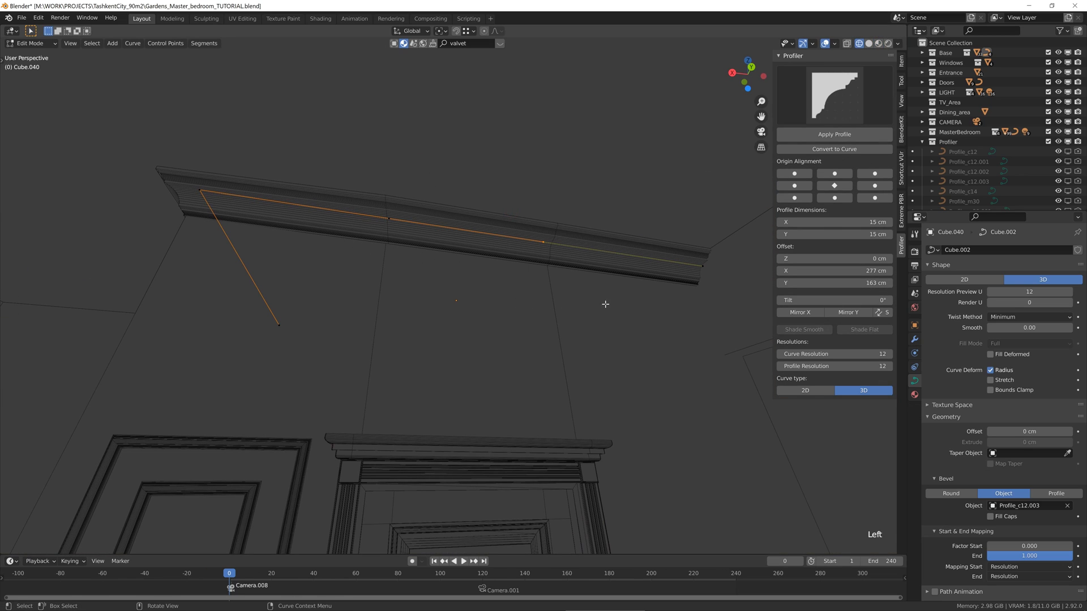
{"action": "key", "text": "f"}
{"action": "key", "text": "x"}
{"action": "left_click", "coordinate": [509, 287]}
{"action": "left_click_drag", "start_coordinate": [433, 180], "coordinate": [363, 261]}
{"action": "key", "text": "x"}
{"action": "left_click", "coordinate": [354, 277]}
{"action": "key", "text": "shift+z"}
{"action": "mouse_move", "coordinate": [373, 279]}
{"action": "middle_mouse_down"}
{"action": "mouse_move", "coordinate": [423, 309]}
{"action": "mouse_move", "coordinate": [412, 293]}
{"action": "mouse_move", "coordinate": [475, 300]}
{"action": "mouse_move", "coordinate": [430, 279]}
{"action": "mouse_move", "coordinate": [526, 304]}
{"action": "mouse_move", "coordinate": [448, 283]}
{"action": "middle_mouse_up"}
{"action": "key", "text": "Tab"}
{"action": "scroll", "coordinate": [445, 278], "scroll_direction": "up", "scroll_amount": 1}
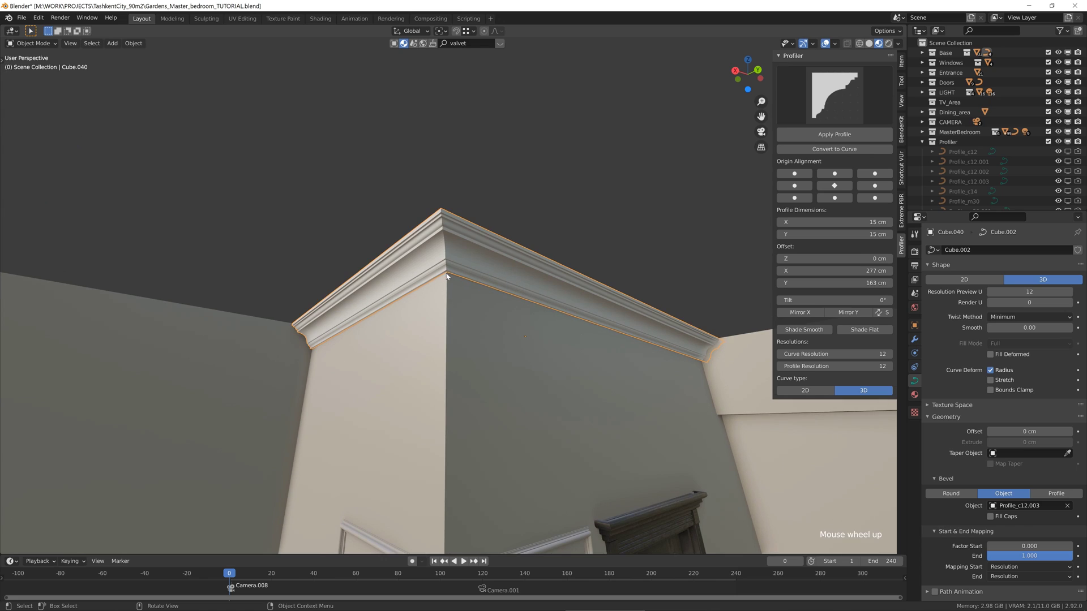
Set the cornice curve type to 2D while checking its path from above in wireframe.
{"action": "key", "text": "KP_7"}
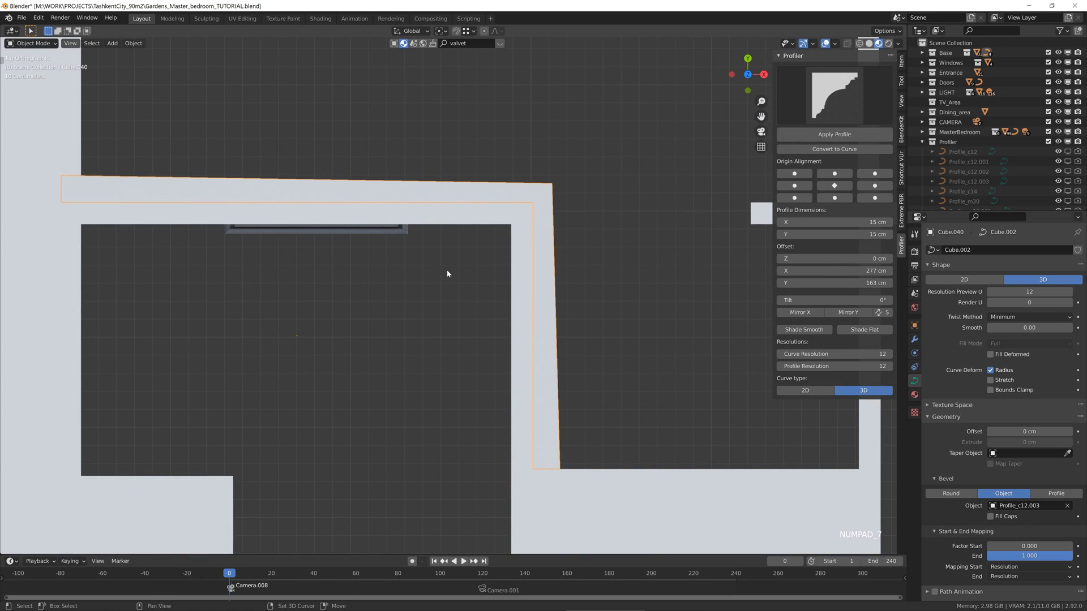
{"action": "key", "text": "shift+z"}
{"action": "middle_click_drag", "start_coordinate": [377, 221], "coordinate": [428, 257], "text": "shift"}
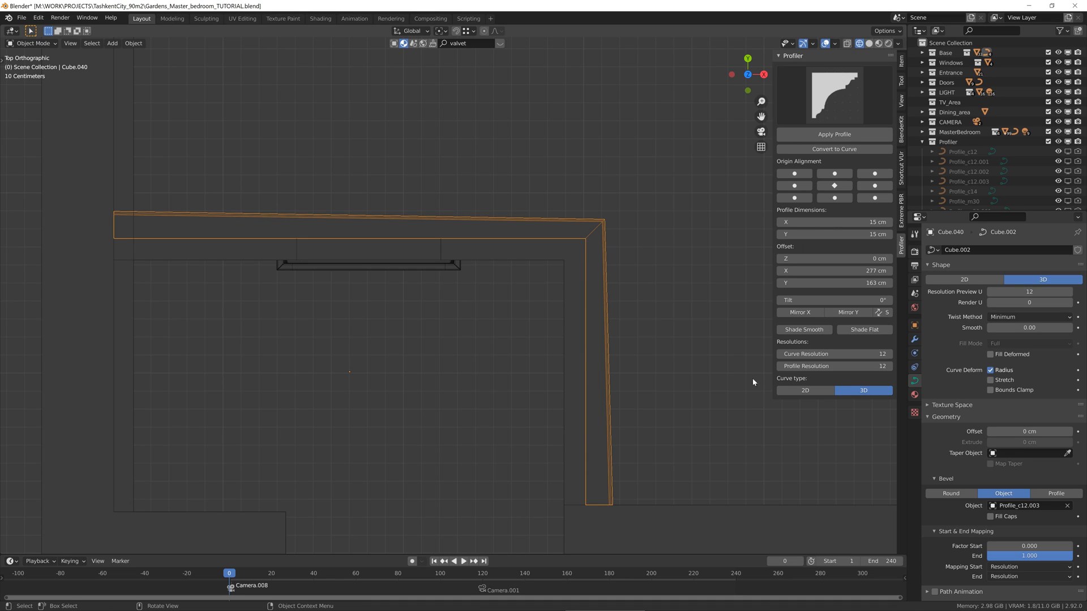
{"action": "left_click", "coordinate": [795, 392]}
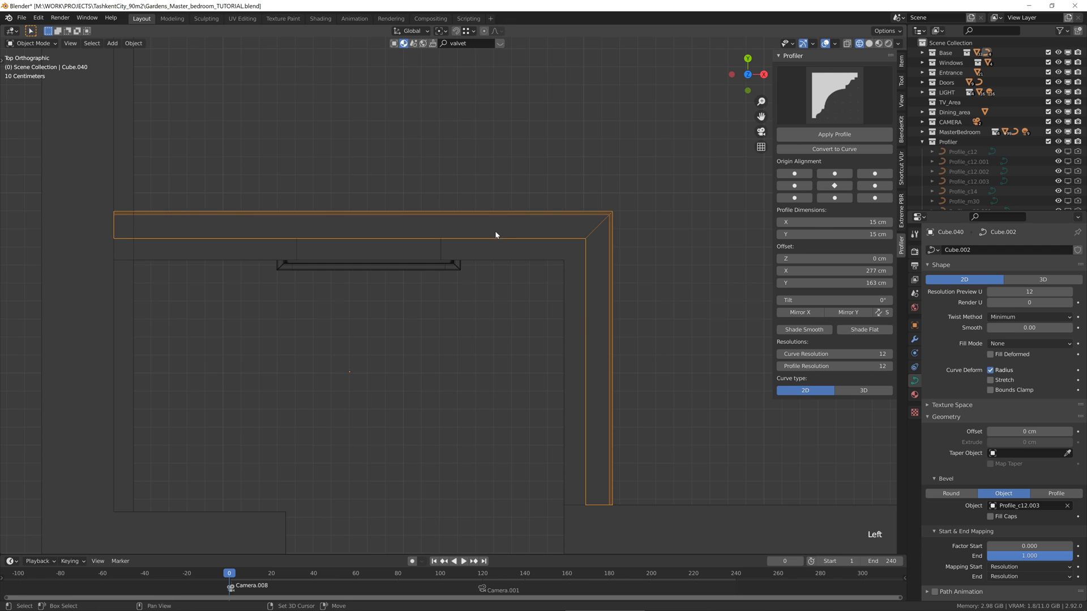
Examine the cornice's path from above and its corner and ends from below in the shaded view.
{"action": "middle_click_drag", "start_coordinate": [496, 235], "coordinate": [424, 300], "text": "shift"}
{"action": "scroll", "coordinate": [493, 274], "scroll_direction": "down", "scroll_amount": 5}
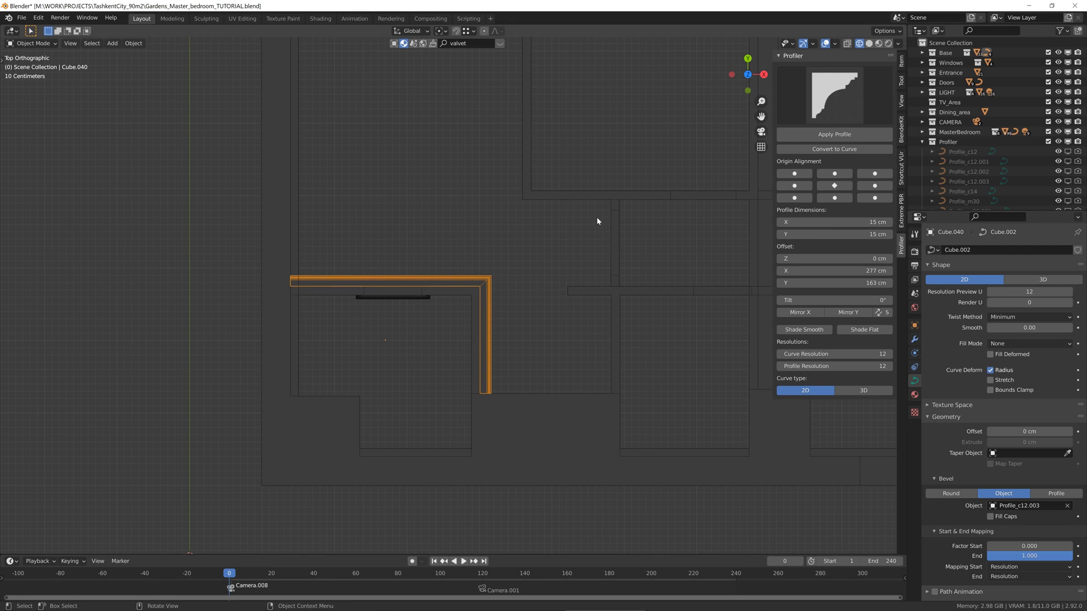
{"action": "scroll", "coordinate": [453, 254], "scroll_direction": "up", "scroll_amount": 5}
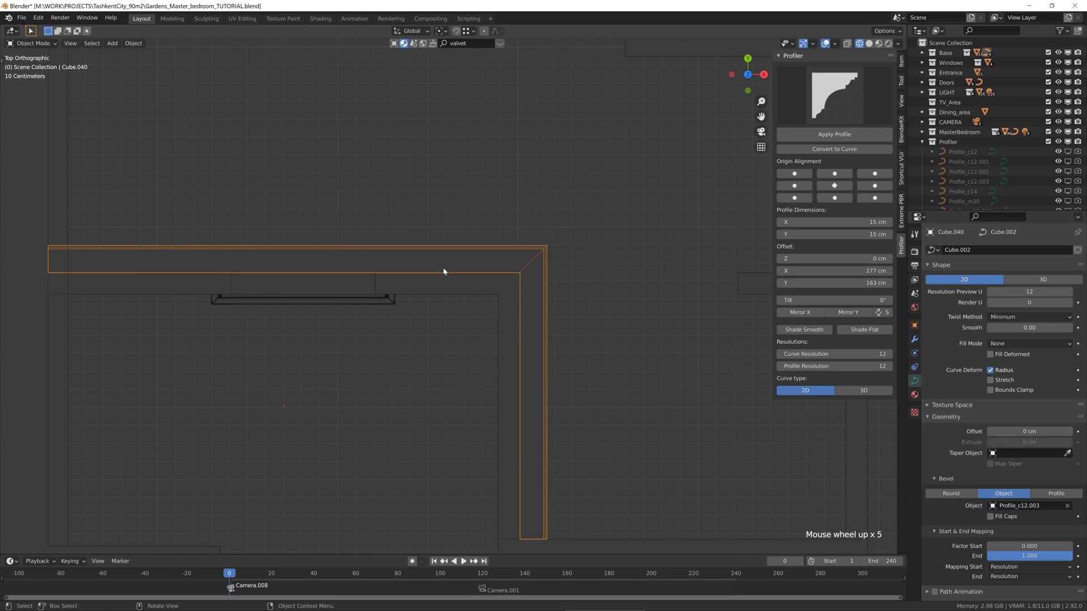
{"action": "scroll", "coordinate": [579, 247], "scroll_direction": "down", "scroll_amount": 2}
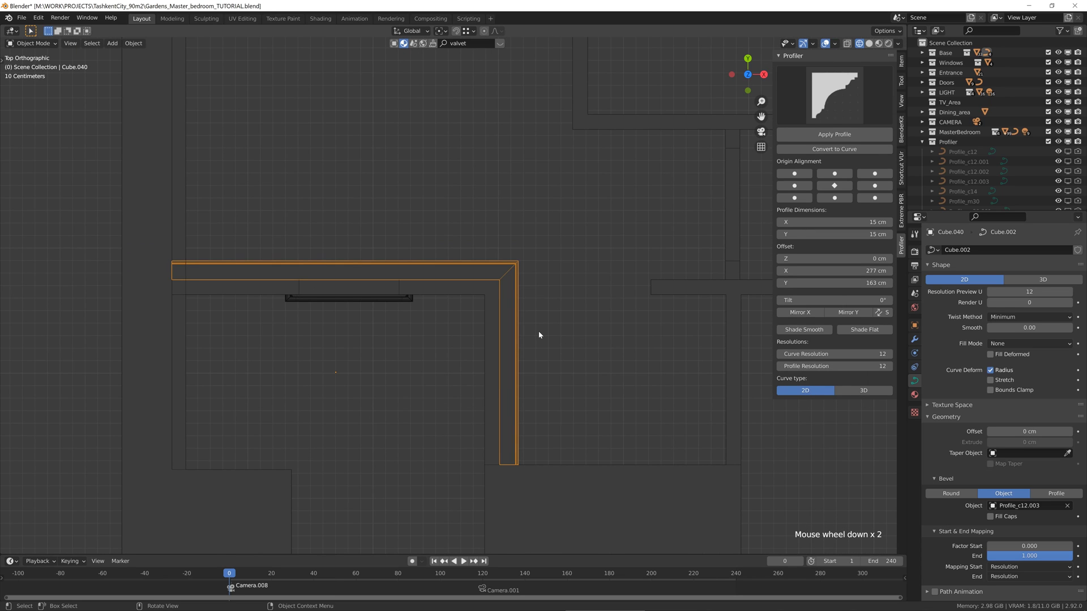
{"action": "mouse_move", "coordinate": [539, 330]}
{"action": "middle_mouse_down"}
{"action": "mouse_move", "coordinate": [377, 279]}
{"action": "mouse_move", "coordinate": [468, 335]}
{"action": "middle_mouse_up"}
{"action": "scroll", "coordinate": [377, 280], "scroll_direction": "up", "scroll_amount": 2}
{"action": "key", "text": "shift+z"}
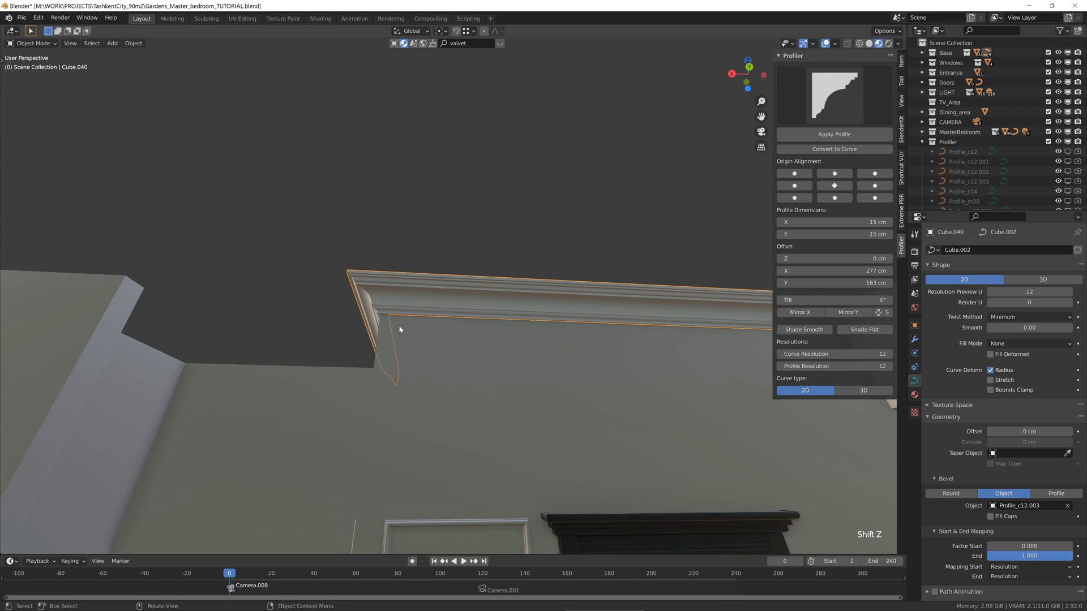
{"action": "mouse_move", "coordinate": [399, 330]}
{"action": "middle_mouse_down"}
{"action": "mouse_move", "coordinate": [376, 311]}
{"action": "mouse_move", "coordinate": [405, 310]}
{"action": "mouse_move", "coordinate": [388, 312]}
{"action": "middle_mouse_up"}
{"action": "scroll", "coordinate": [391, 310], "scroll_direction": "up", "scroll_amount": 2}
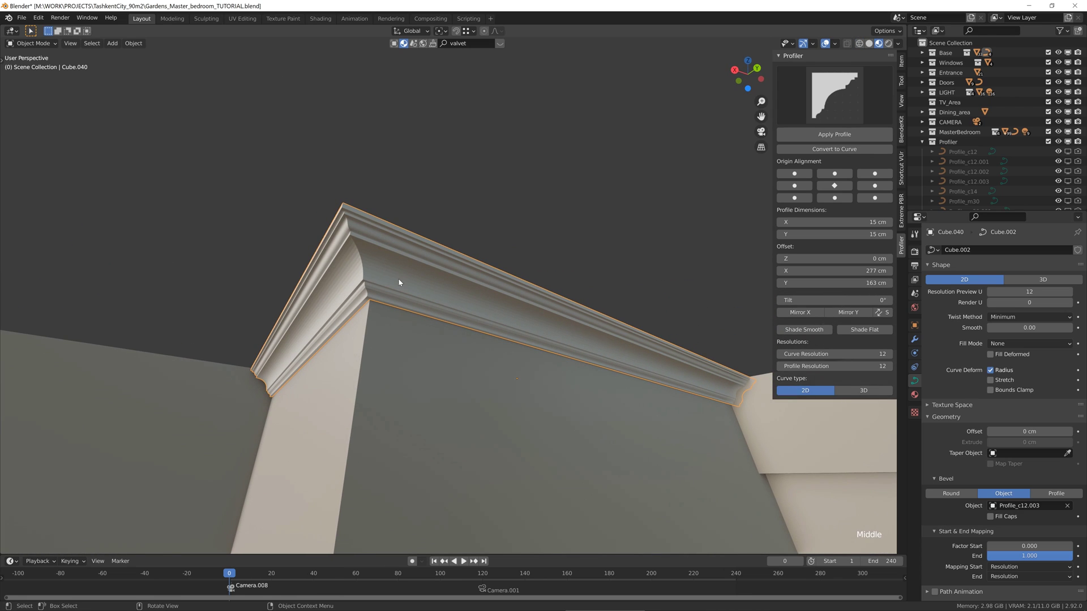
{"action": "middle_click_drag", "start_coordinate": [399, 300], "coordinate": [384, 277]}
{"action": "middle_click_drag", "start_coordinate": [447, 261], "coordinate": [362, 272], "text": "shift"}
Extrude the cornice curve's end at the door-wall corner along the adjoining beige wall to a Y offset of about 312 cm.
{"action": "mouse_move", "coordinate": [470, 306]}
{"action": "middle_mouse_down"}
{"action": "mouse_move", "coordinate": [495, 307]}
{"action": "mouse_move", "coordinate": [456, 304]}
{"action": "middle_mouse_up"}
{"action": "scroll", "coordinate": [480, 311], "scroll_direction": "down", "scroll_amount": 2}
{"action": "key", "text": "Tab"}
{"action": "key", "text": "shift+z"}
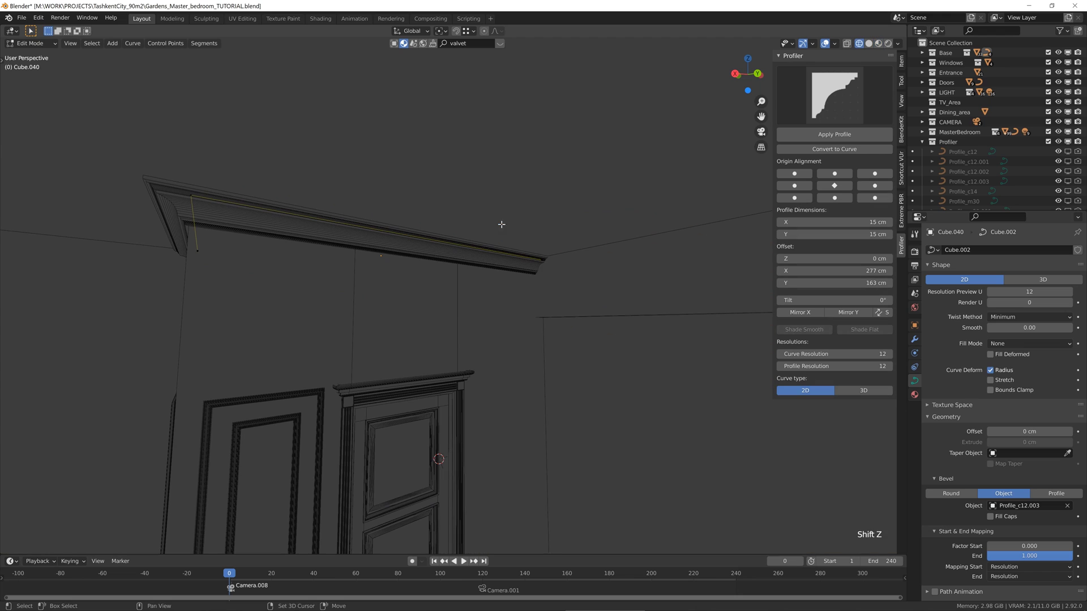
{"action": "key", "text": "shift+z"}
{"action": "middle_click_drag", "start_coordinate": [589, 303], "coordinate": [478, 296]}
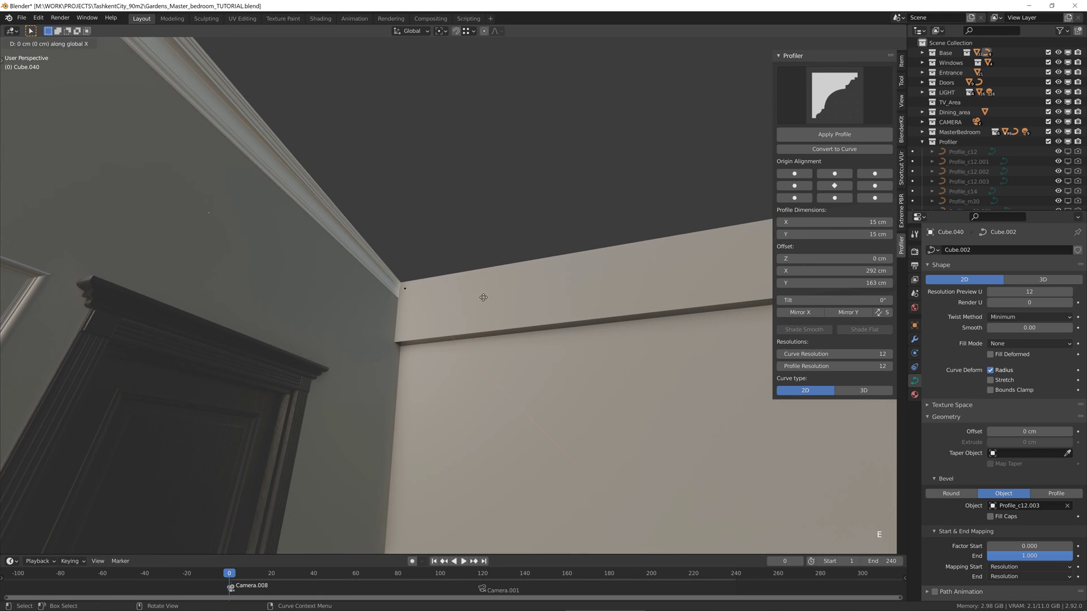
{"action": "key", "text": "e"}
{"action": "left_click", "coordinate": [676, 275]}
{"action": "middle_click_drag", "start_coordinate": [611, 283], "coordinate": [549, 315]}
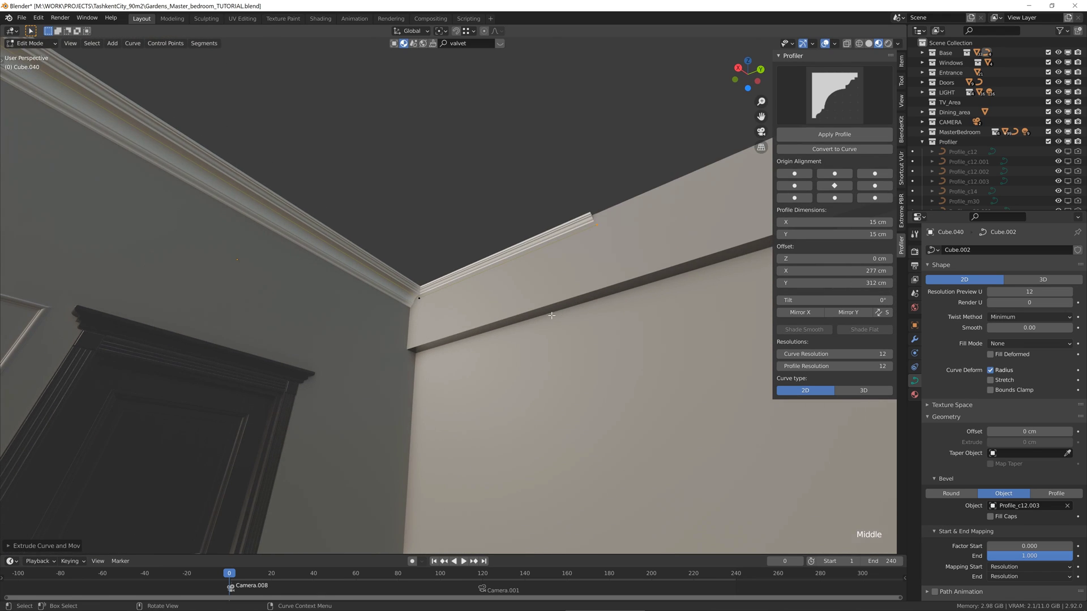
Shift the cornice points at the beige wall along X to an offset of about 266 cm, fitting the moulding against the wall.
{"action": "key", "text": "shift+z"}
{"action": "left_click_drag", "start_coordinate": [360, 120], "coordinate": [621, 388]}
{"action": "key", "text": "shift+z"}
{"action": "key", "text": "g"}
{"action": "key", "text": "x"}
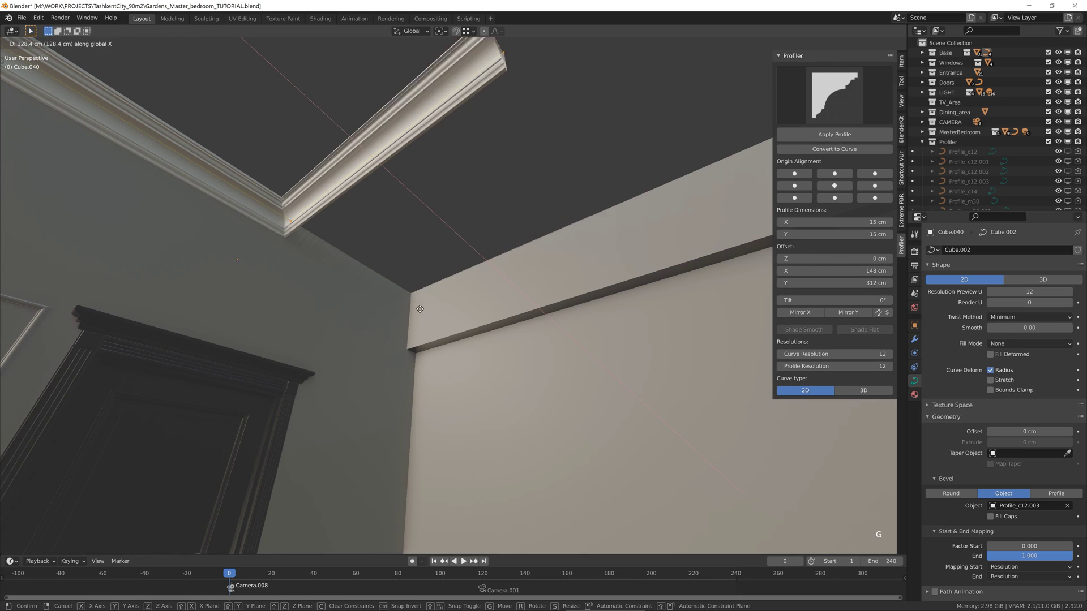
{"action": "left_click", "coordinate": [404, 294]}
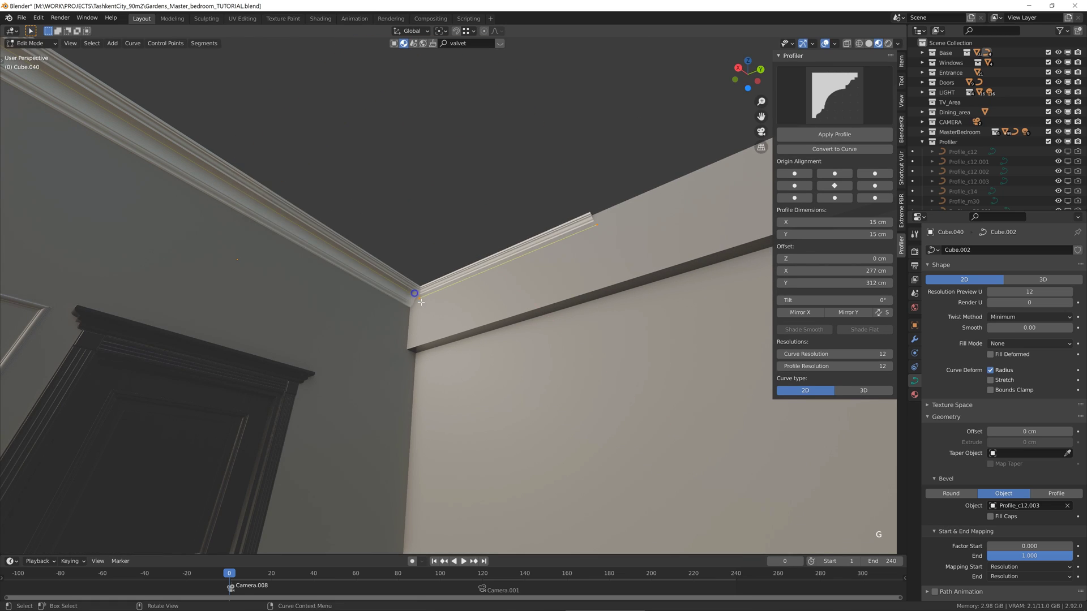
{"action": "key", "text": "shift+z"}
{"action": "mouse_move", "coordinate": [405, 295]}
{"action": "middle_mouse_down"}
{"action": "mouse_move", "coordinate": [470, 398]}
{"action": "mouse_move", "coordinate": [467, 346]}
{"action": "mouse_move", "coordinate": [553, 371]}
{"action": "mouse_move", "coordinate": [437, 344]}
{"action": "middle_mouse_up"}
{"action": "key", "text": "g"}
{"action": "key", "text": "x"}
{"action": "left_click", "coordinate": [477, 381]}
{"action": "key", "text": "shift+z"}
Extend the cornice's free end along the beige wall to a Y offset of about 451 cm and finish editing the curve.
{"action": "key", "text": "g"}
{"action": "key", "text": "x"}
{"action": "key", "text": "y"}
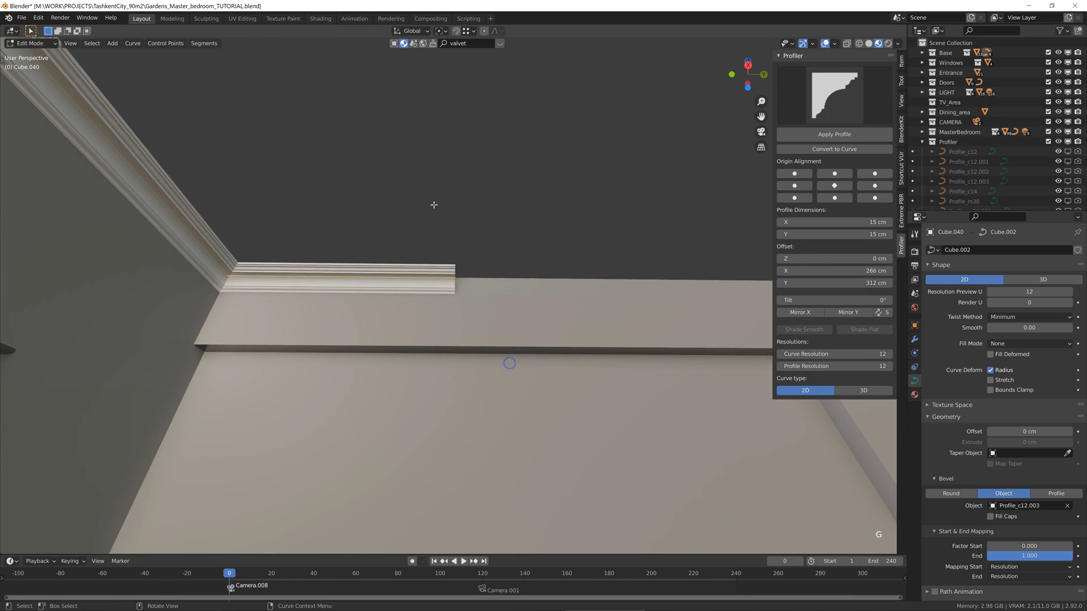
{"action": "left_click", "coordinate": [705, 371]}
{"action": "middle_click_drag", "start_coordinate": [705, 370], "coordinate": [509, 368]}
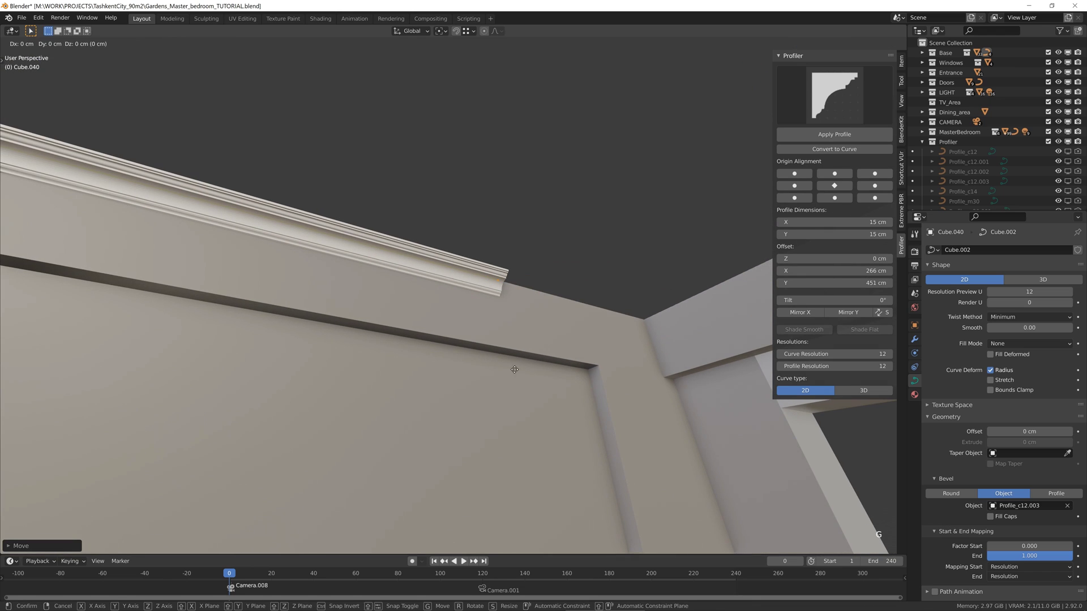
{"action": "middle_click_drag", "start_coordinate": [600, 332], "coordinate": [375, 363]}
{"action": "key", "text": "Tab"}
{"action": "middle_click_drag", "start_coordinate": [374, 363], "coordinate": [480, 321], "text": "shift"}
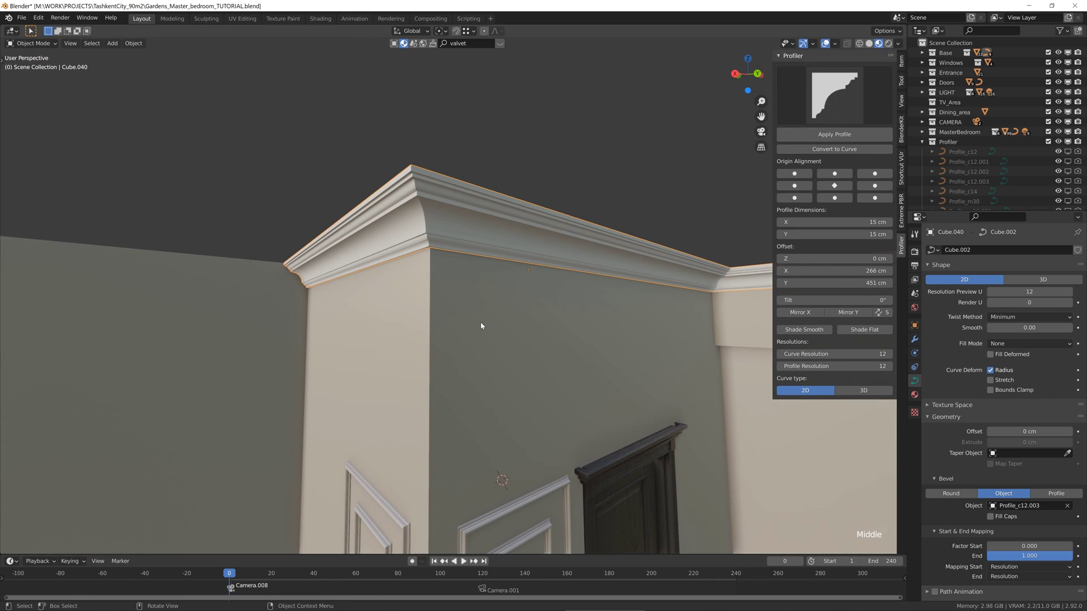